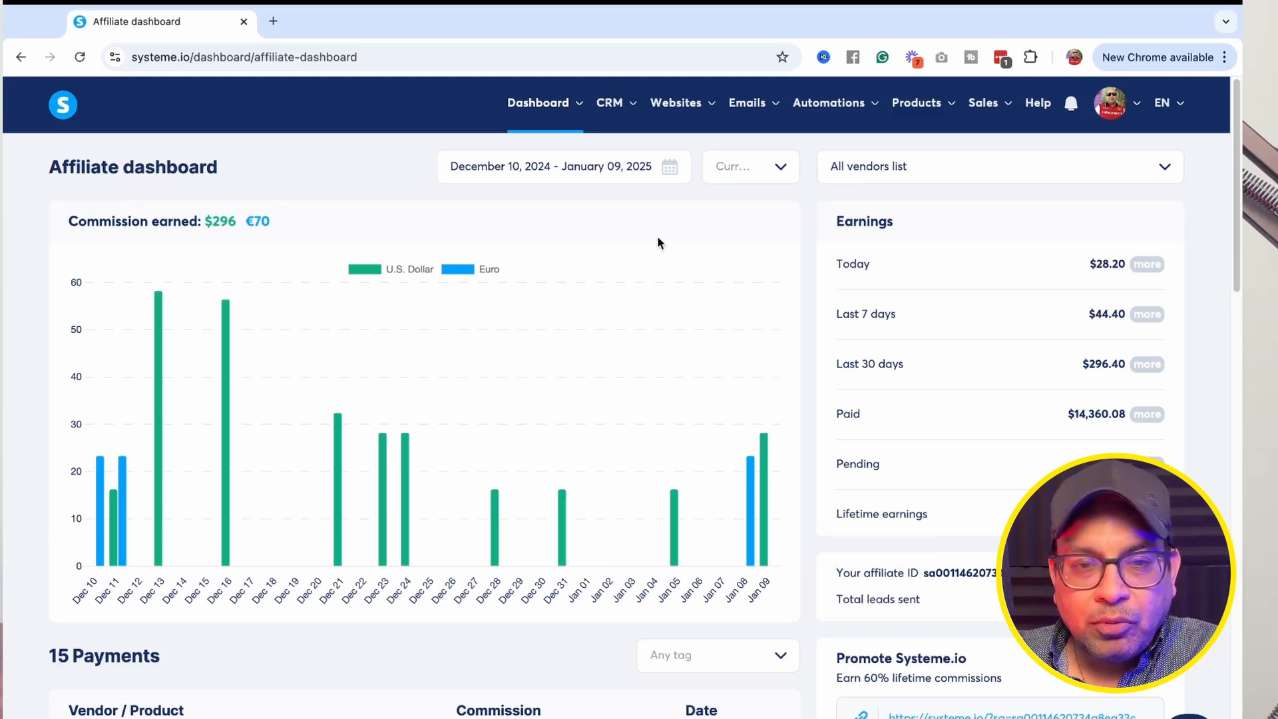
# Open the Digital stores section under Websites and start creating a new store.
pyautogui.click(542, 95)
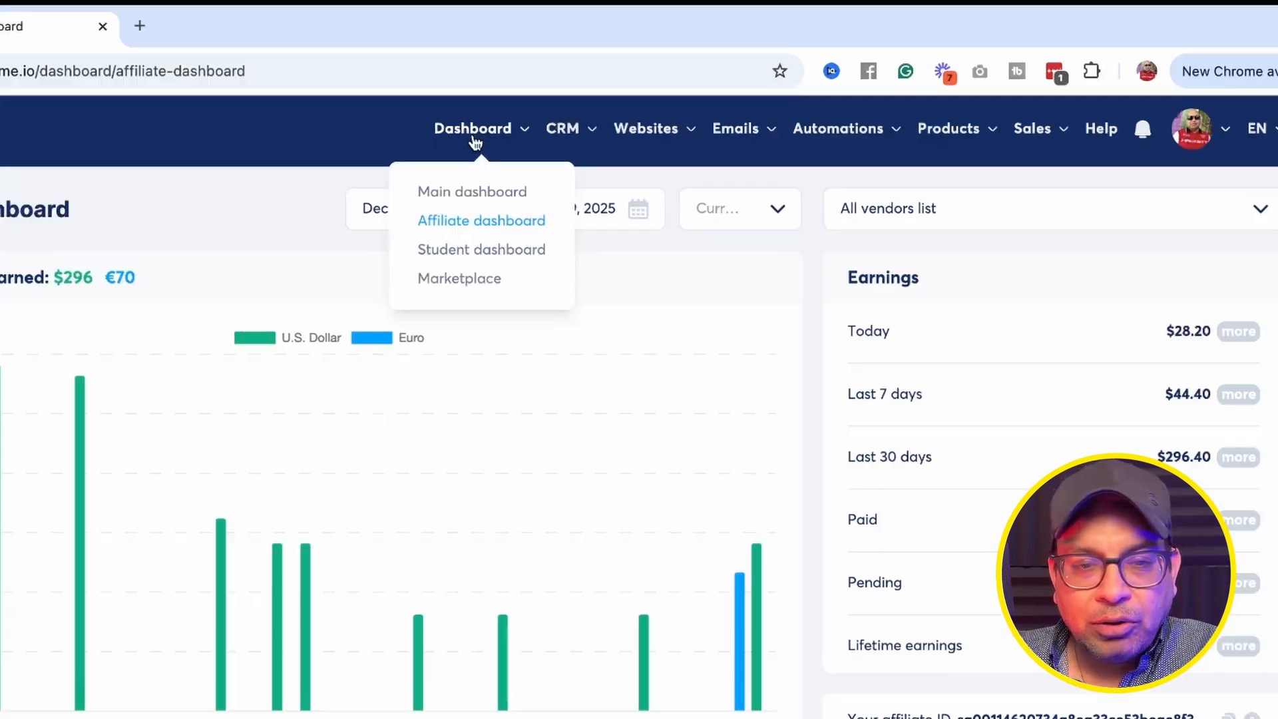
pyautogui.moveTo(490, 236)
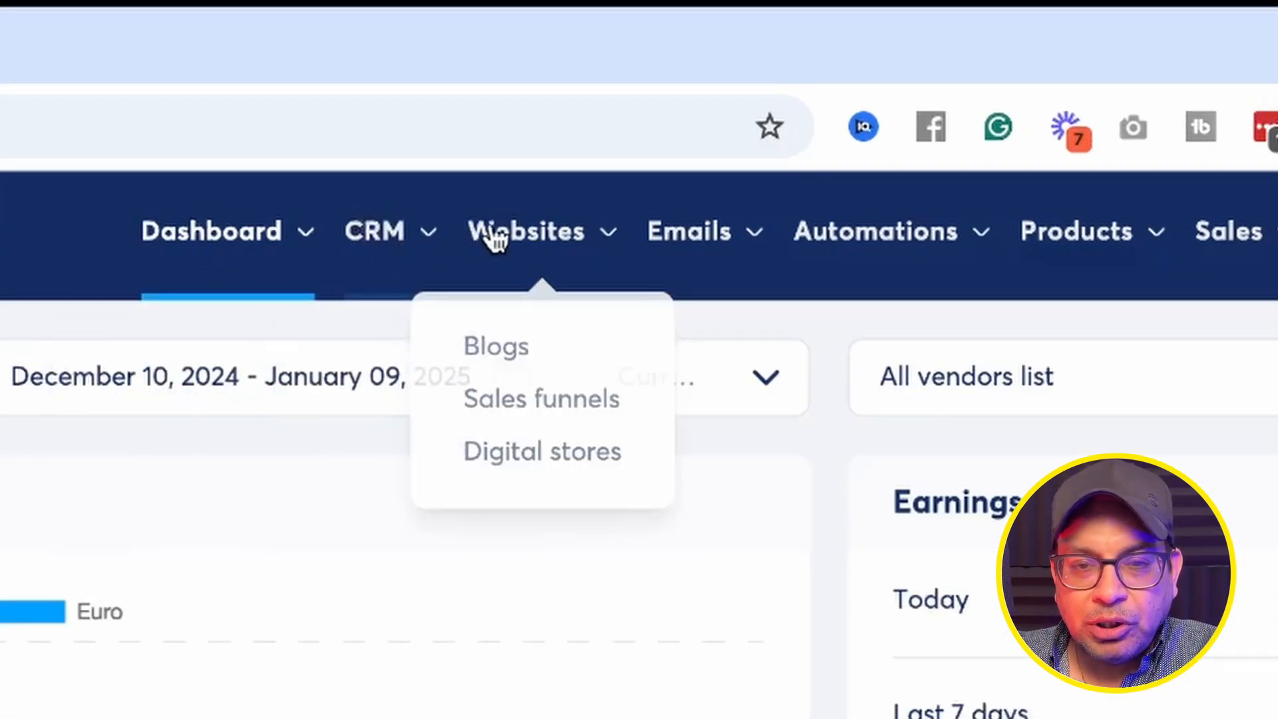
pyautogui.click(531, 459)
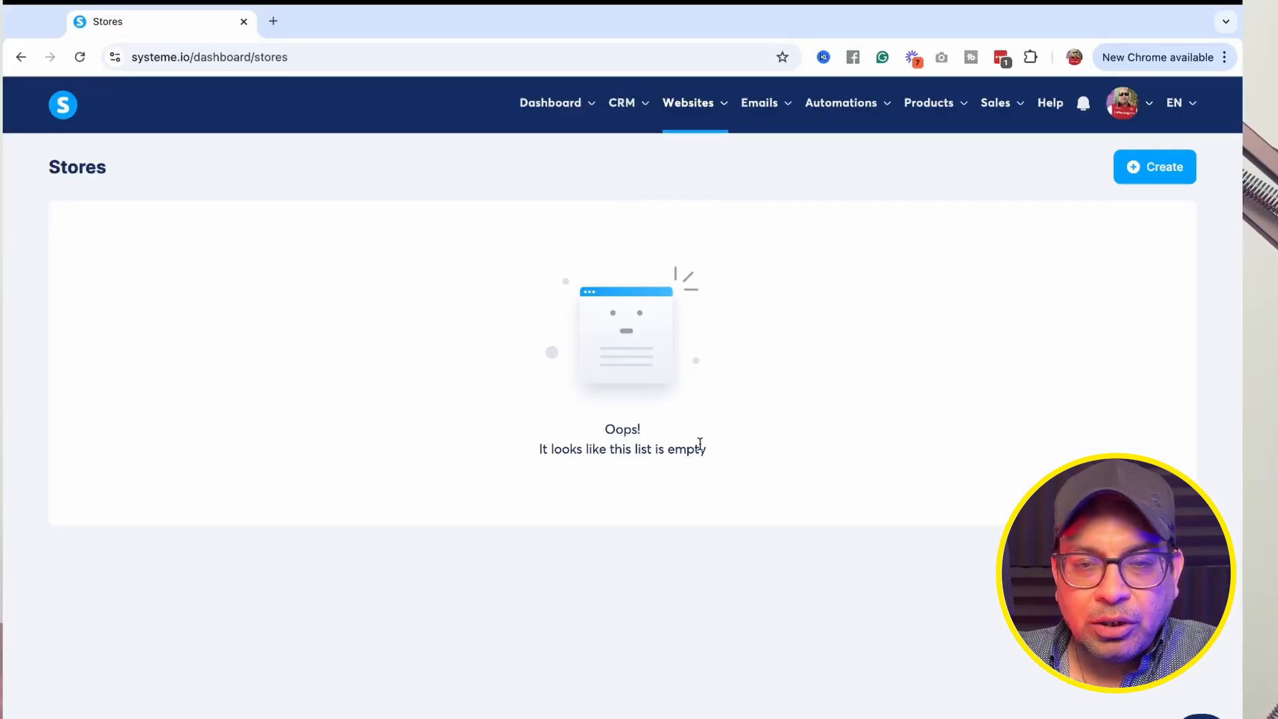
pyautogui.click(1152, 175)
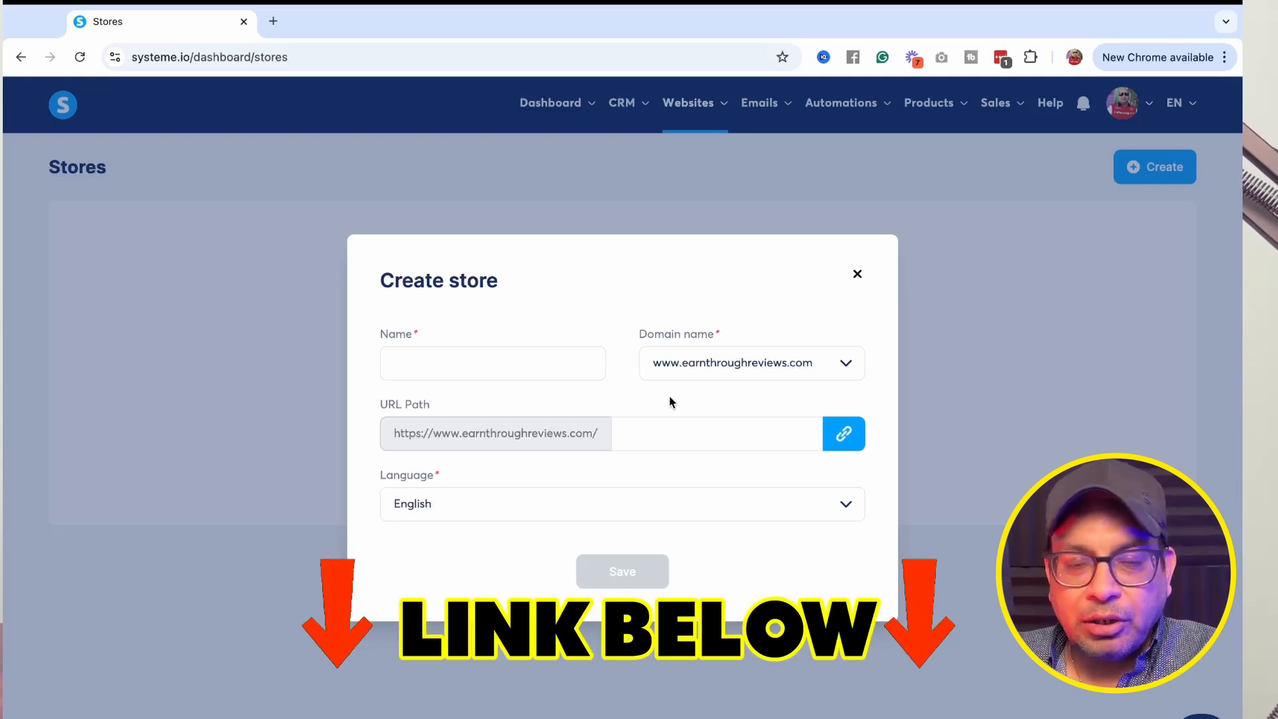
pyautogui.click(848, 367)
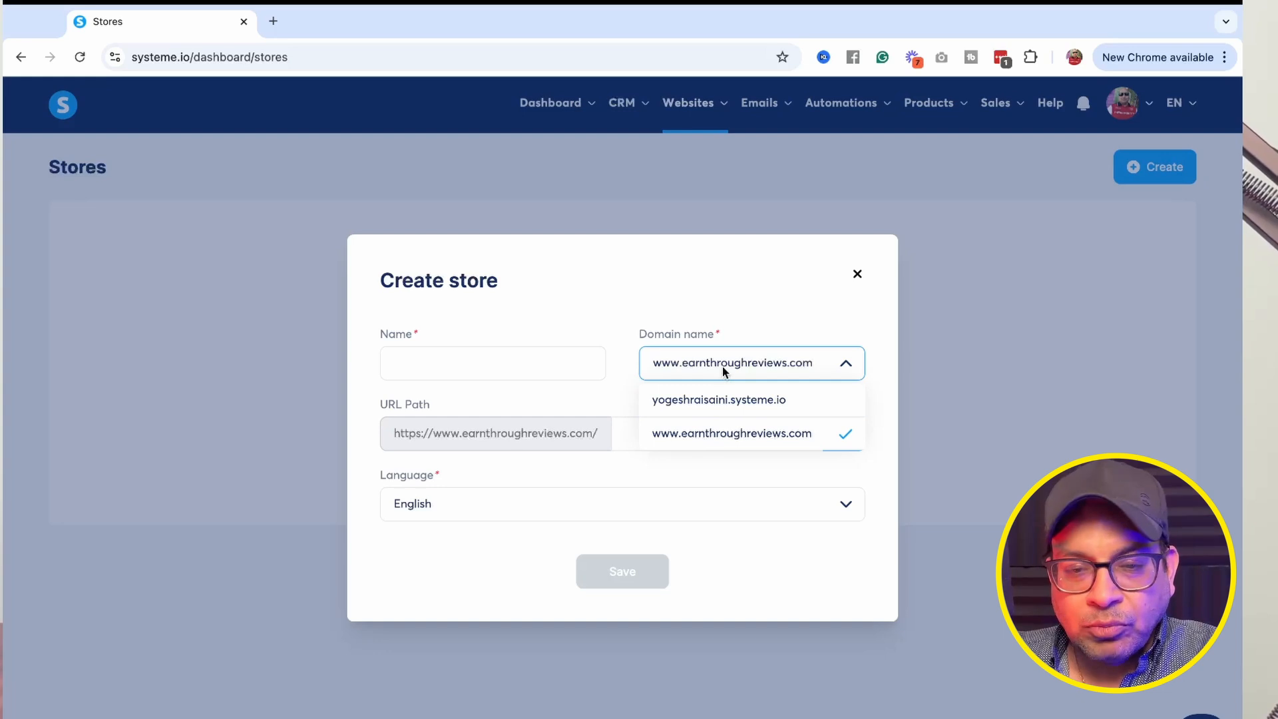
pyautogui.click(769, 373)
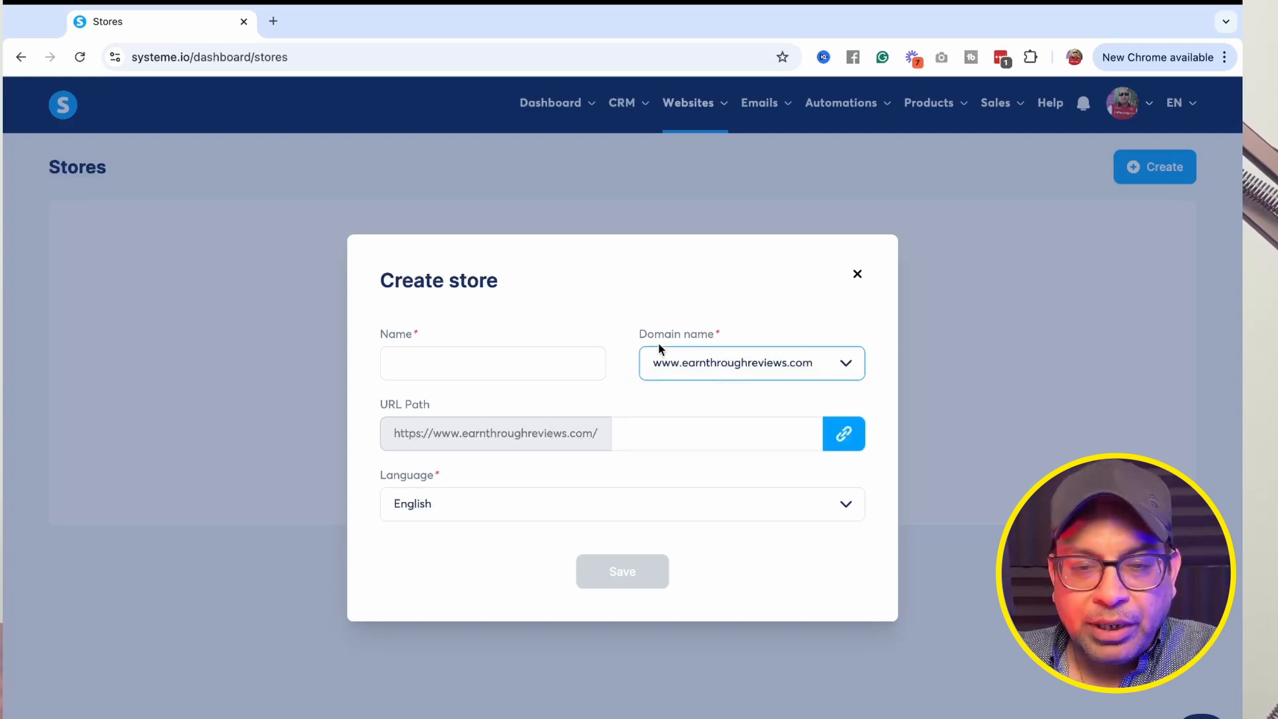
pyautogui.click(411, 364)
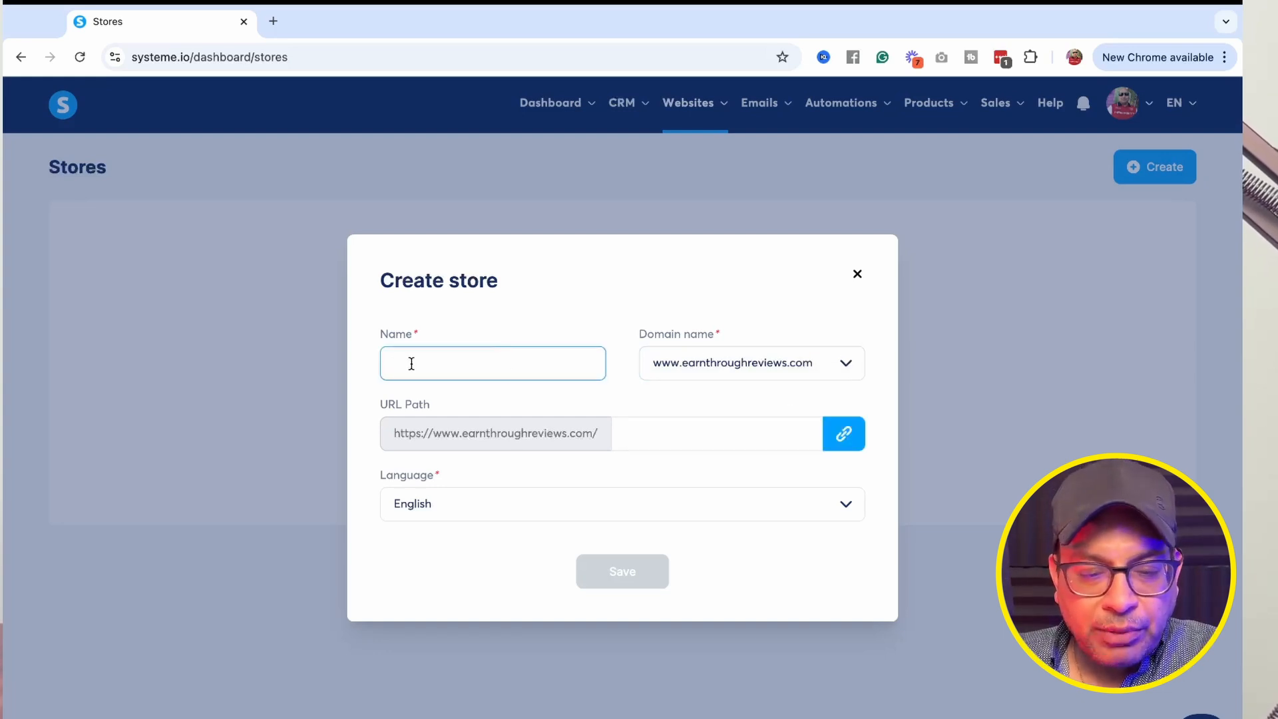
pyautogui.write('digital store')
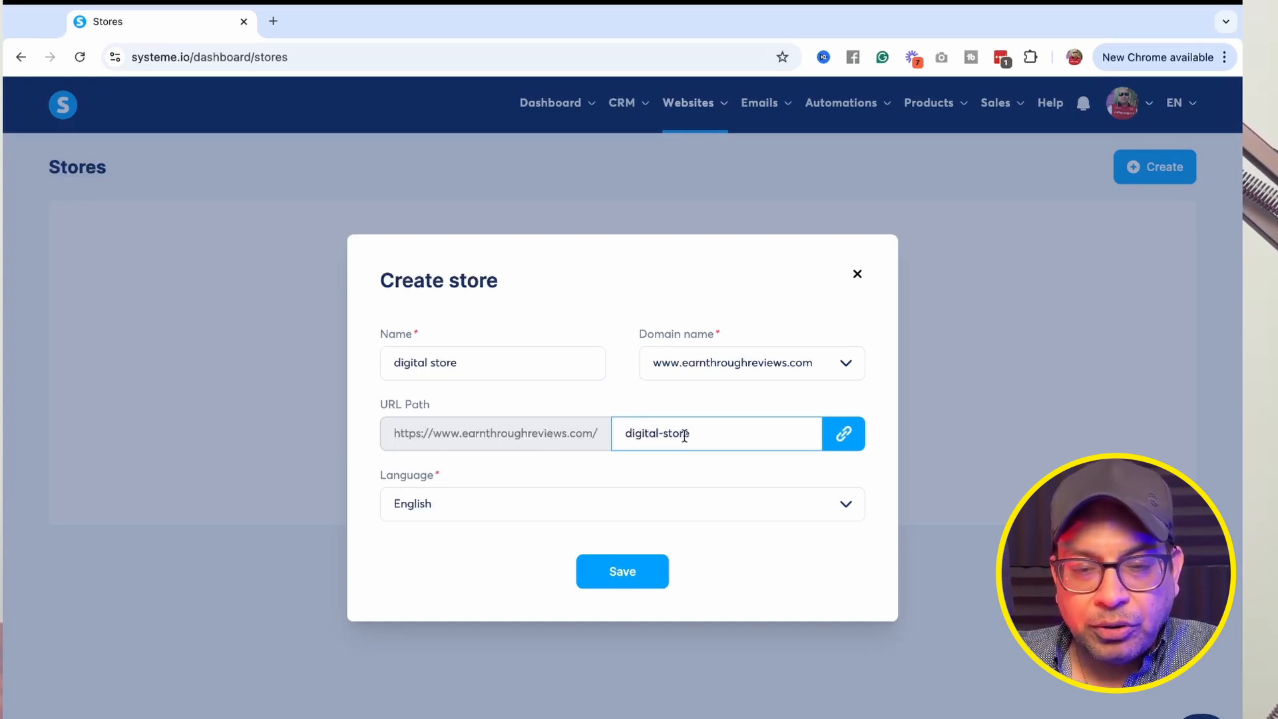
pyautogui.click(624, 575)
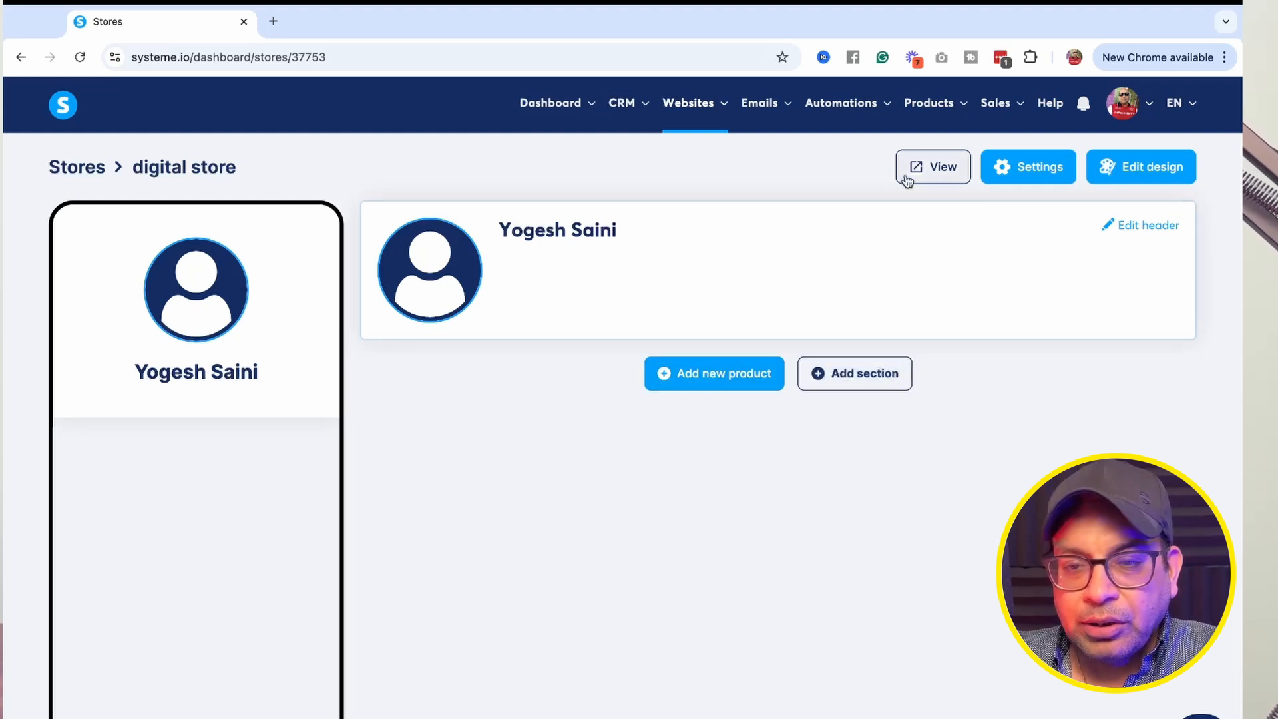
# Open the store design themes, browse them, and select the first theme.
pyautogui.click(1136, 171)
pyautogui.scroll(-1, 630, 295)
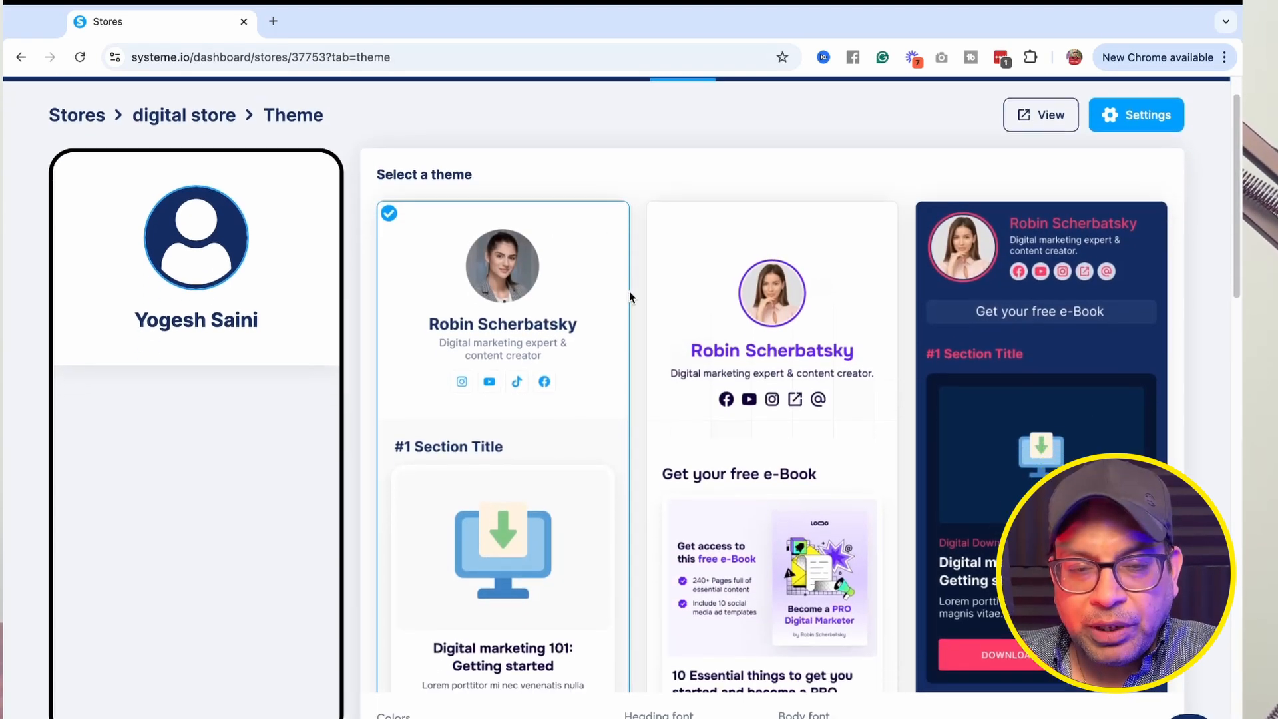
pyautogui.scroll(-8, 630, 297)
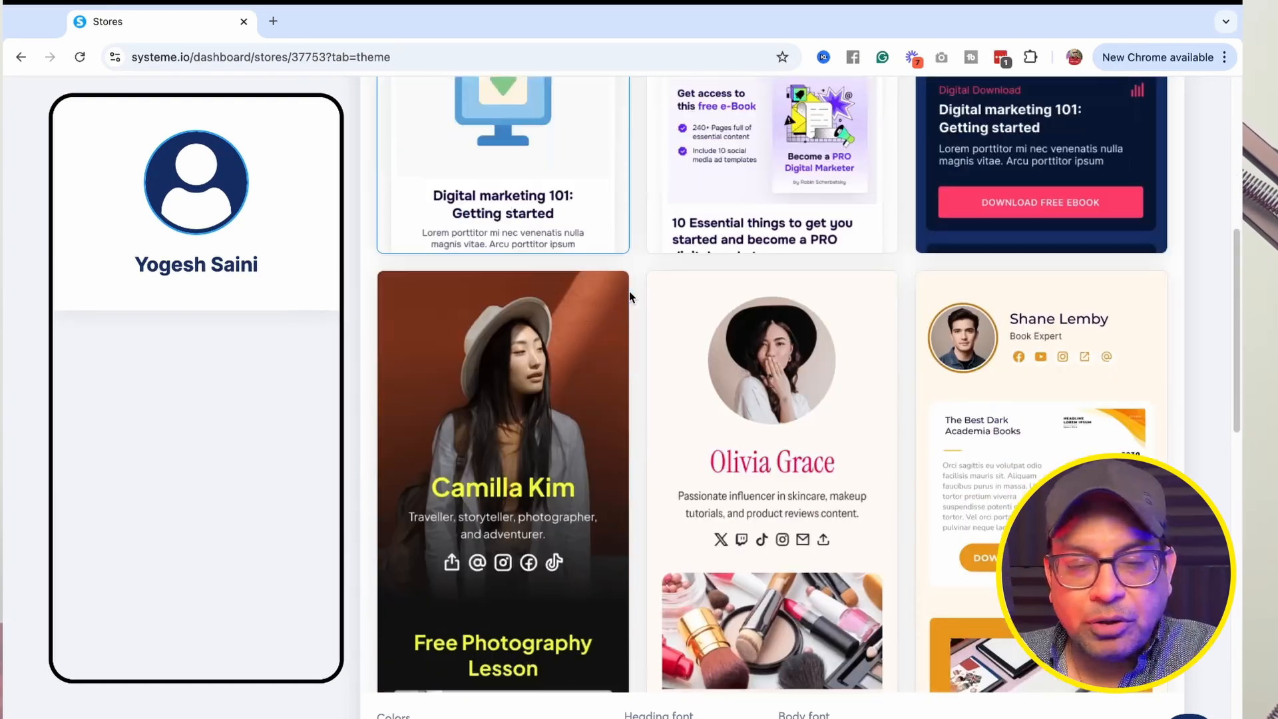
pyautogui.scroll(-15, 631, 297)
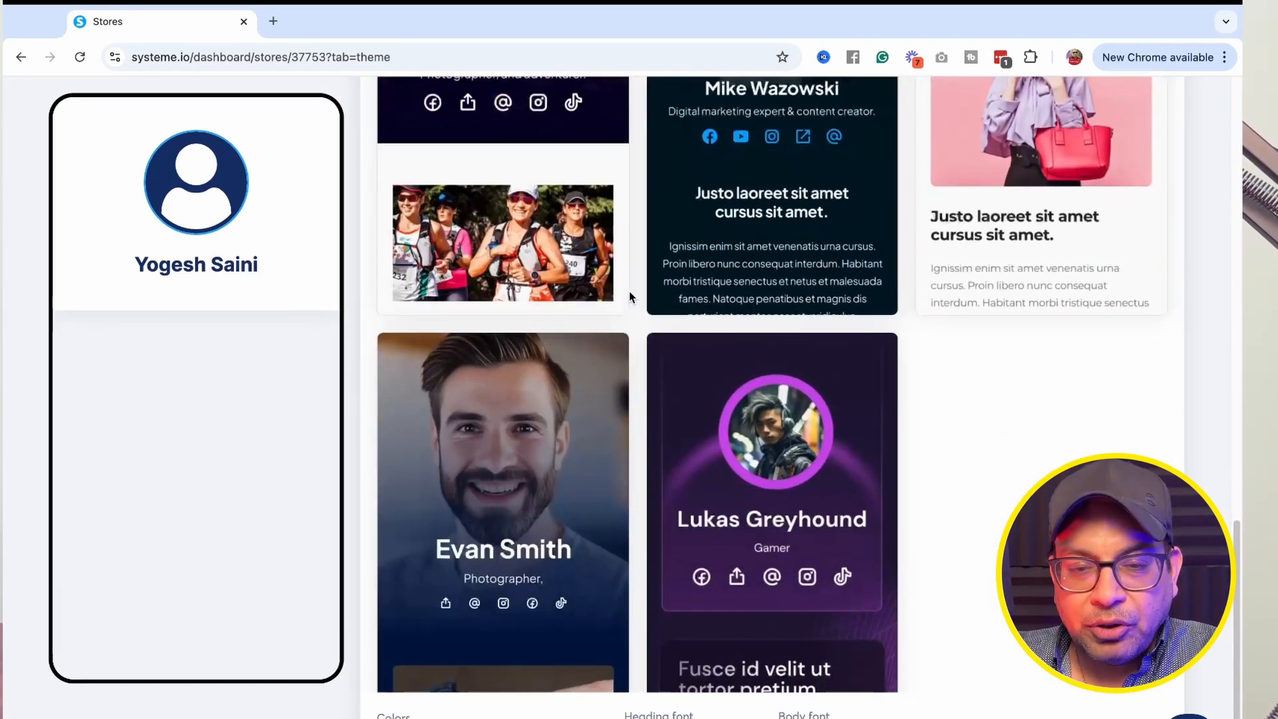
pyautogui.scroll(-3, 629, 290)
pyautogui.scroll(15, 629, 290)
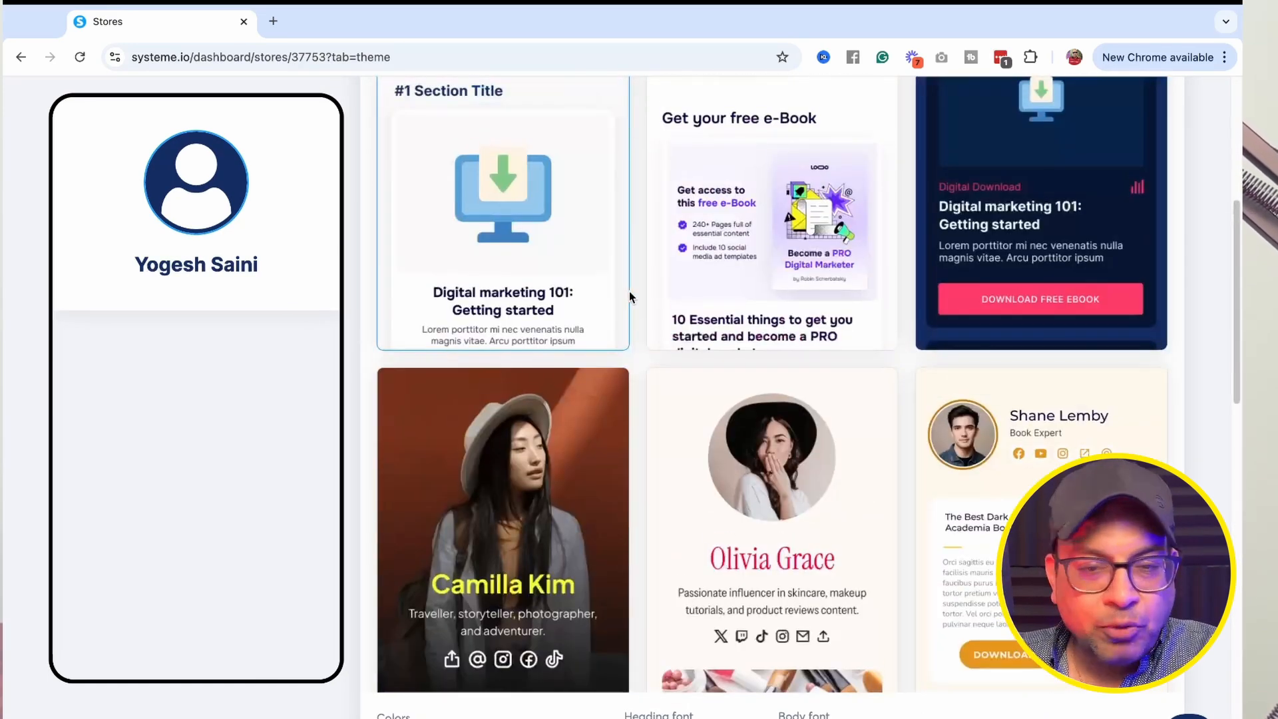
pyautogui.scroll(7, 629, 290)
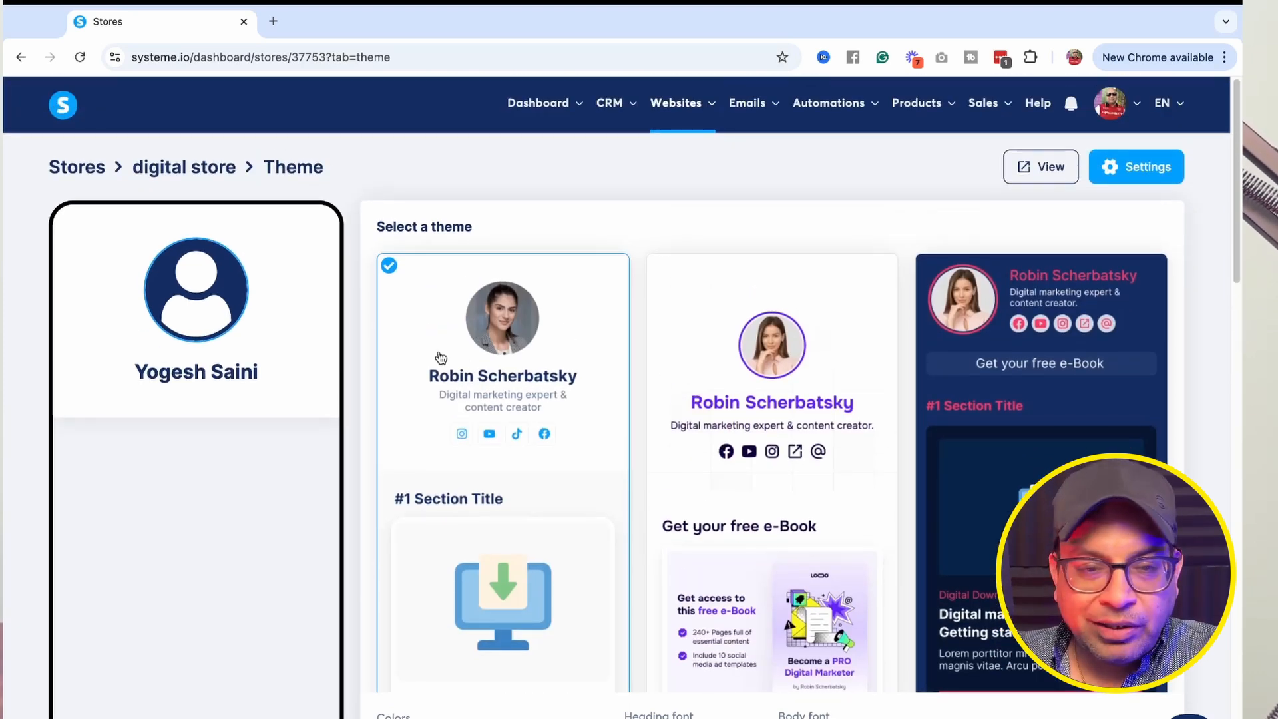
pyautogui.click(378, 264)
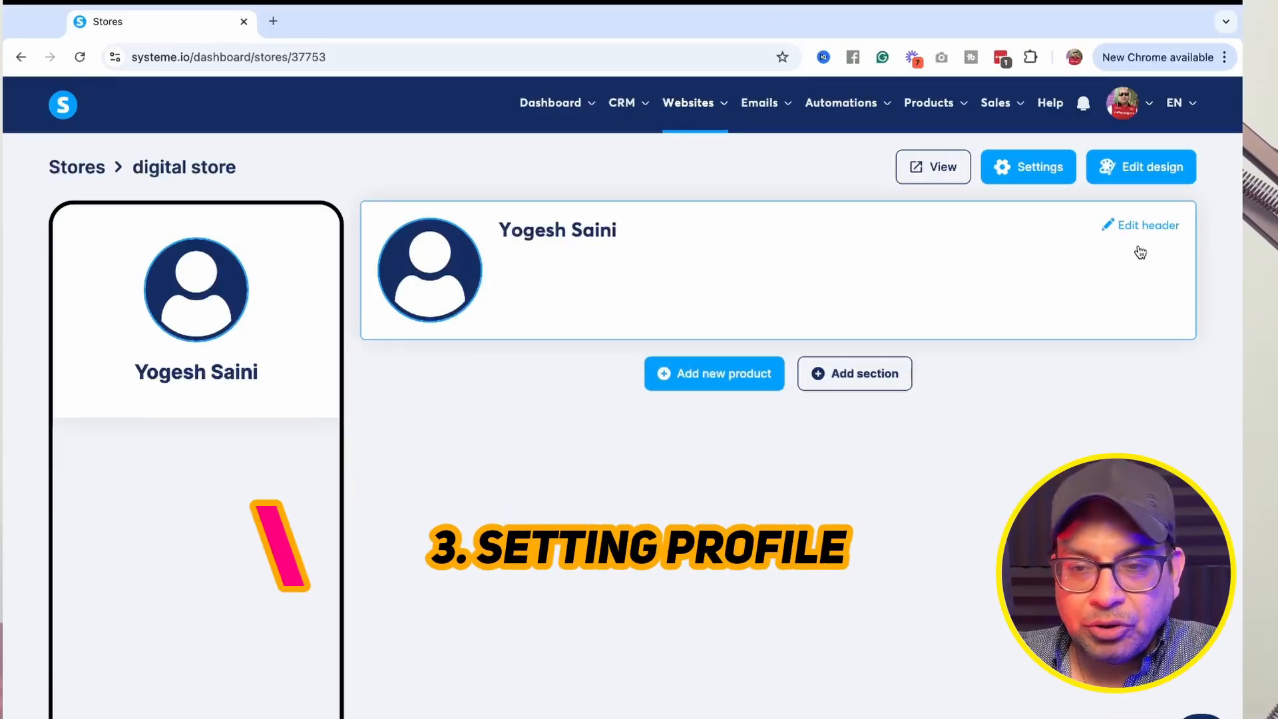
# Open the store header editor and expand the full list of social link fields.
pyautogui.click(1138, 226)
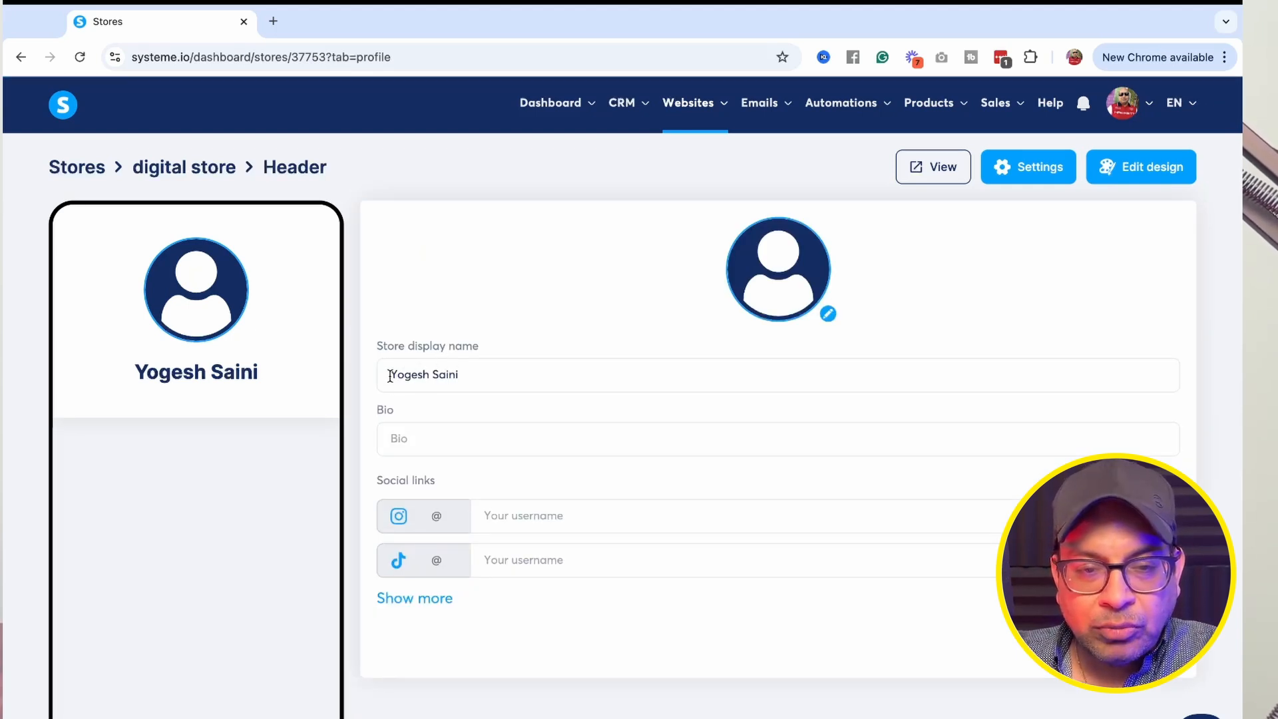
pyautogui.moveTo(390, 376); pyautogui.dragTo(461, 376)
pyautogui.click(461, 375)
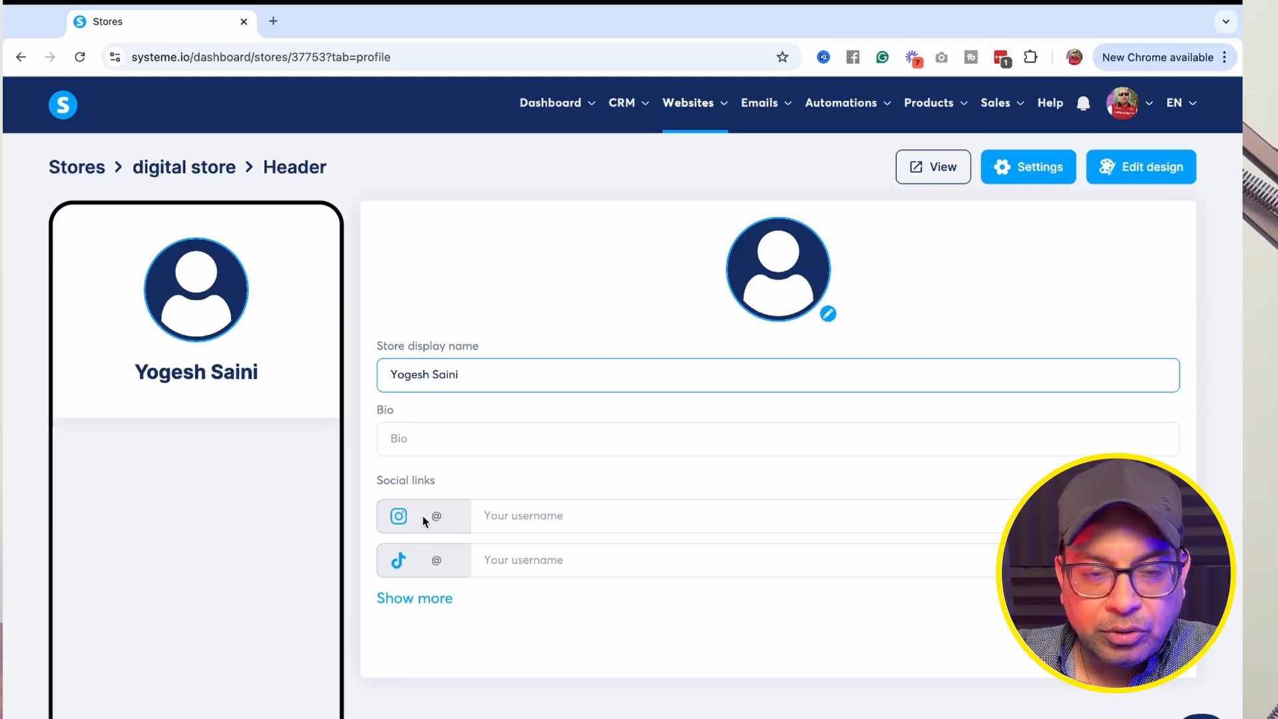
pyautogui.click(434, 597)
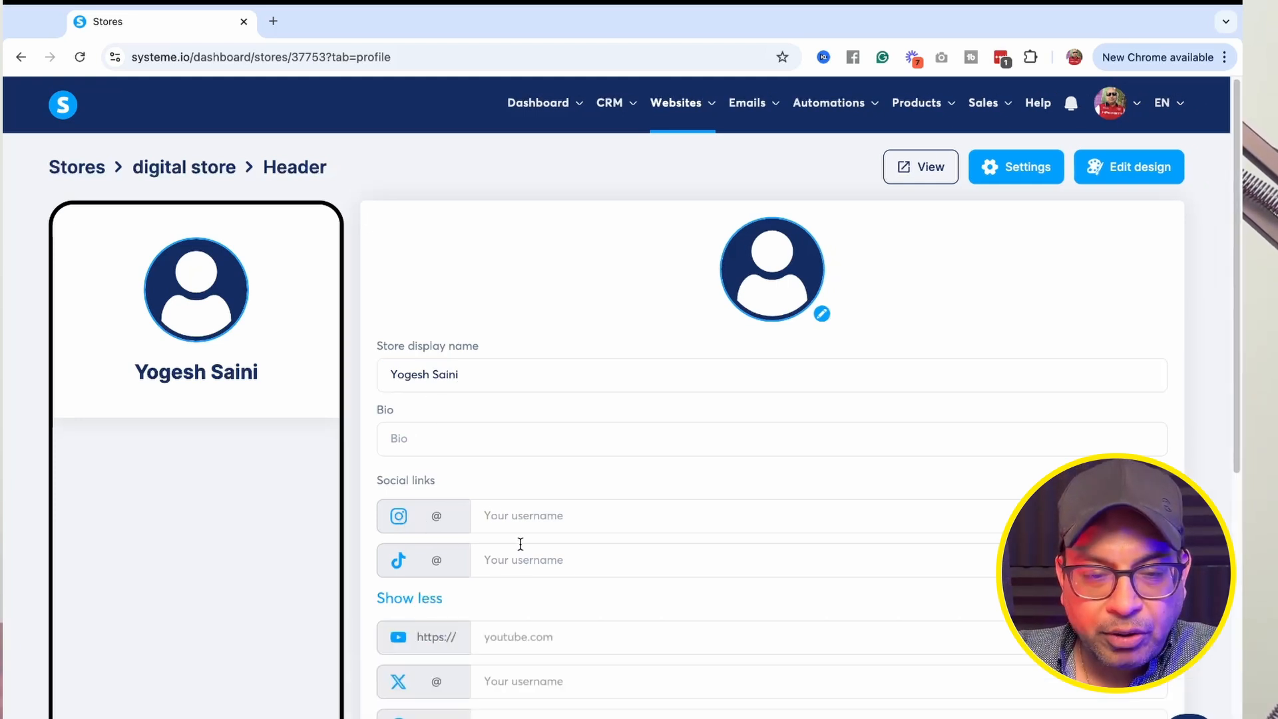
pyautogui.scroll(-8, 519, 542)
pyautogui.scroll(7, 519, 542)
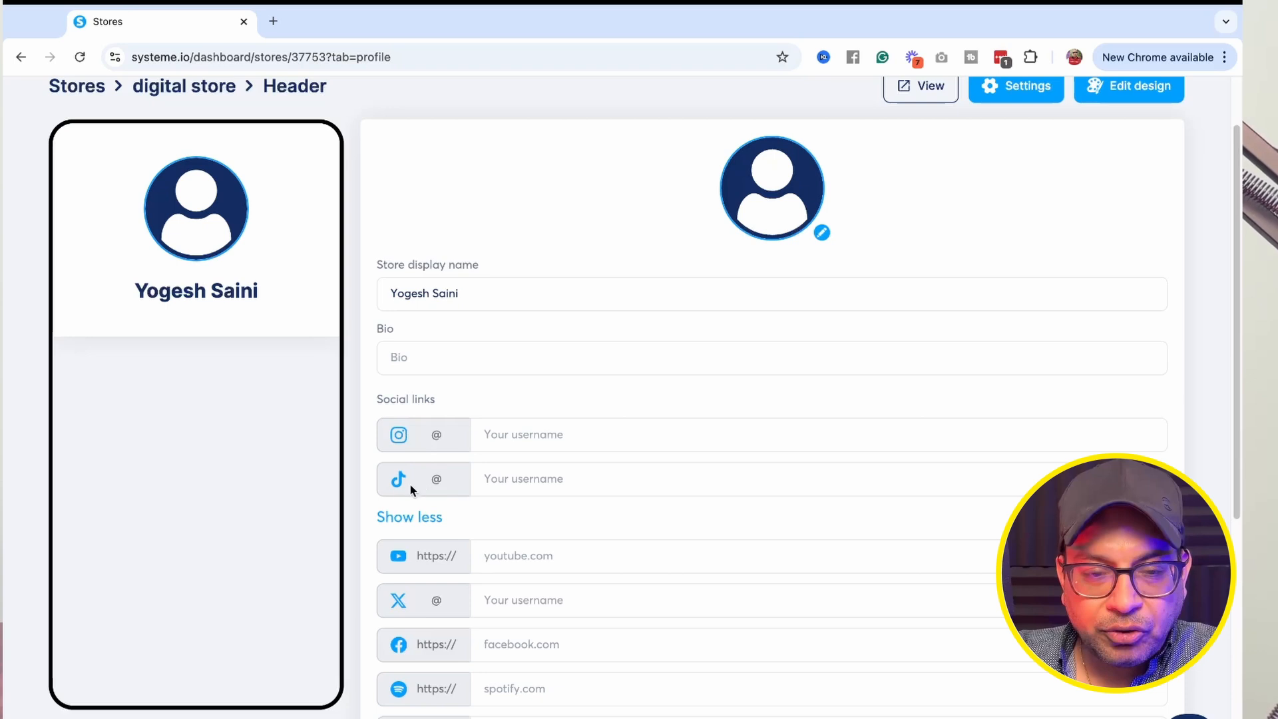
pyautogui.scroll(-2, 526, 599)
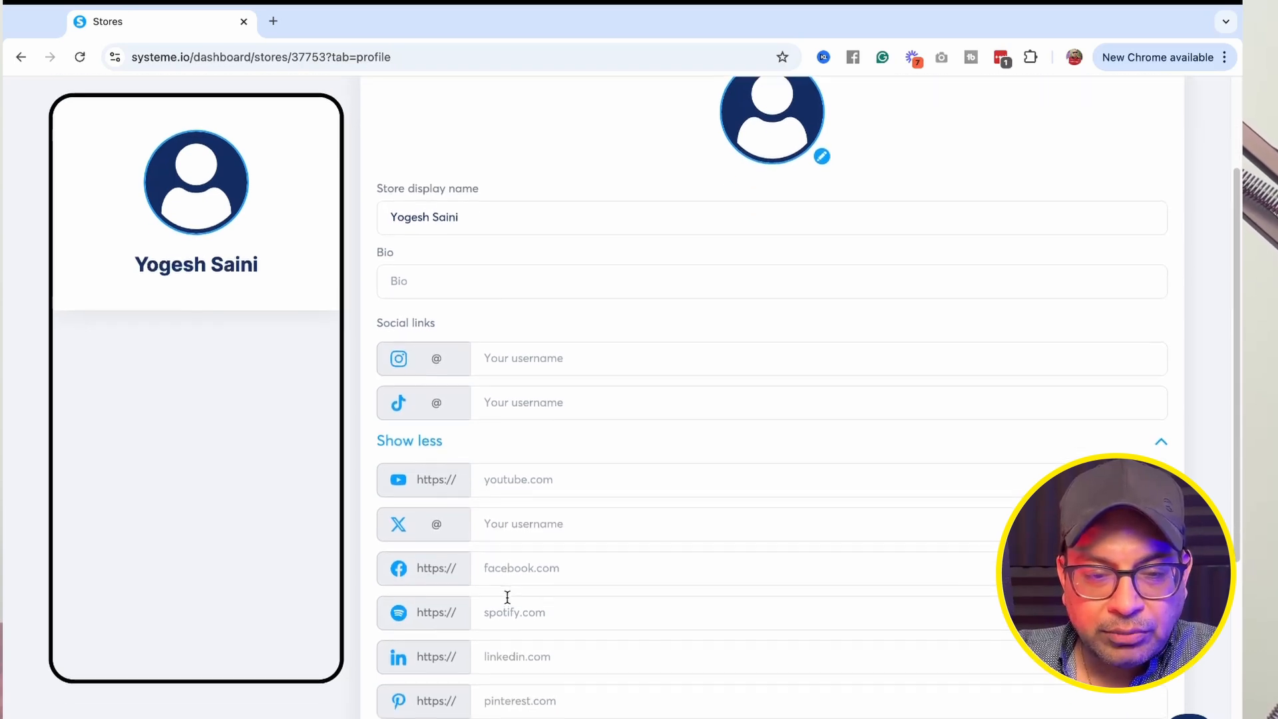
pyautogui.scroll(-6, 507, 597)
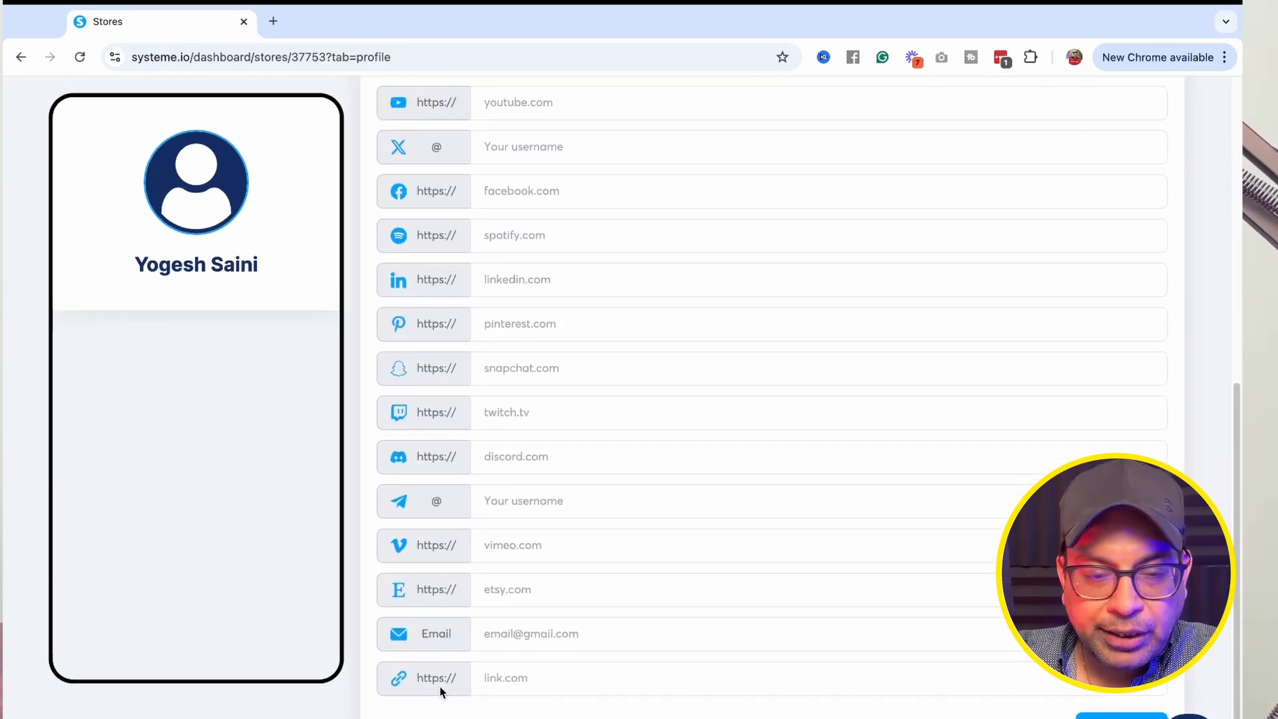
pyautogui.click(488, 678)
pyautogui.write('www.')
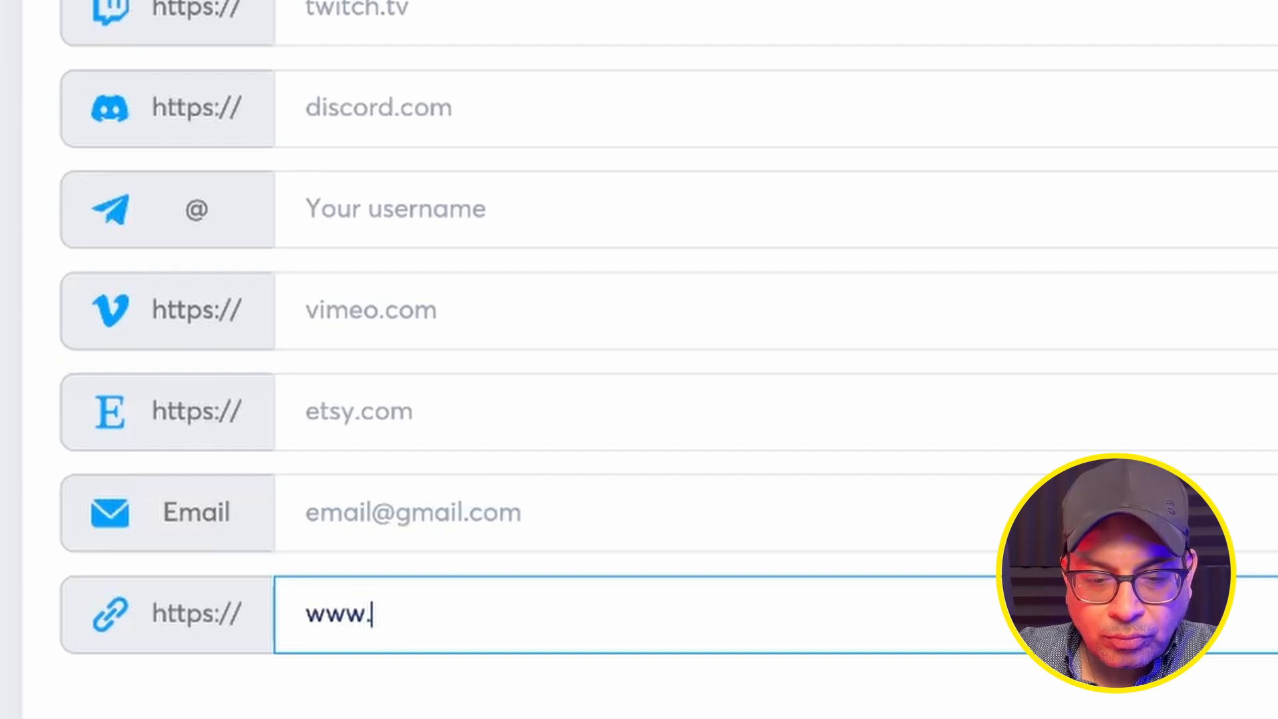
pyautogui.write('utilizeyourbusin')
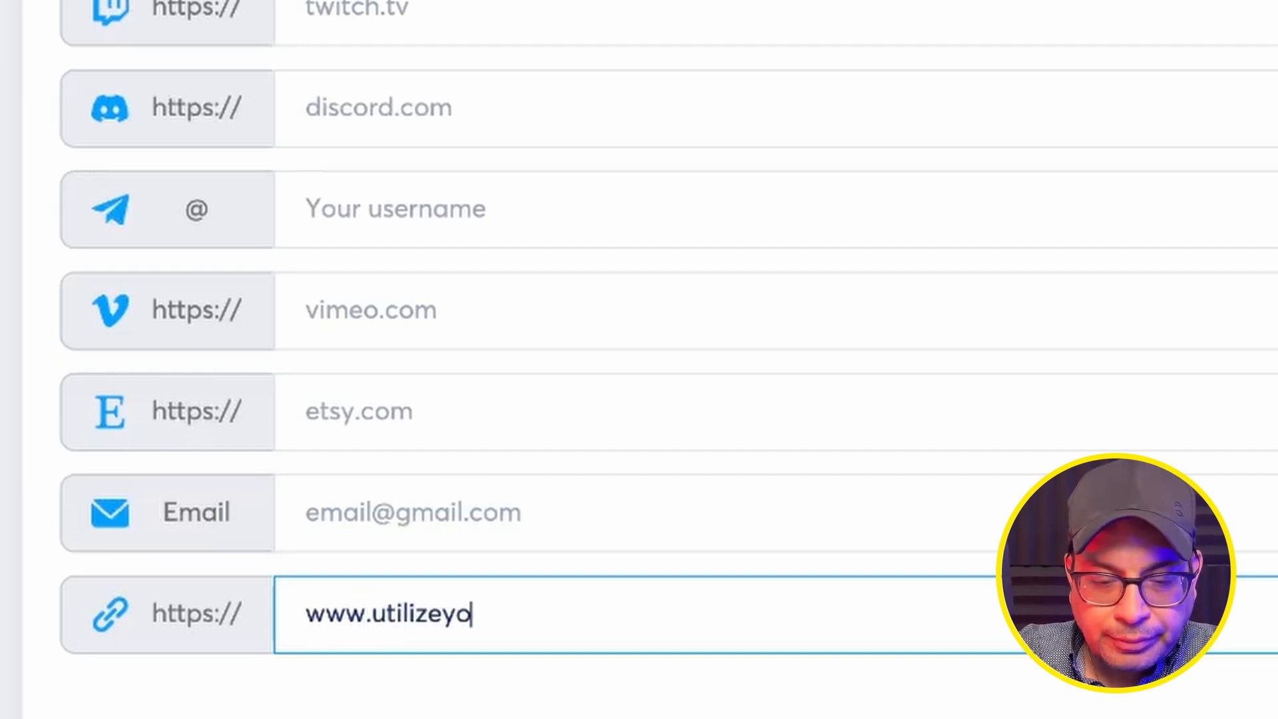
pyautogui.write('ess.com')
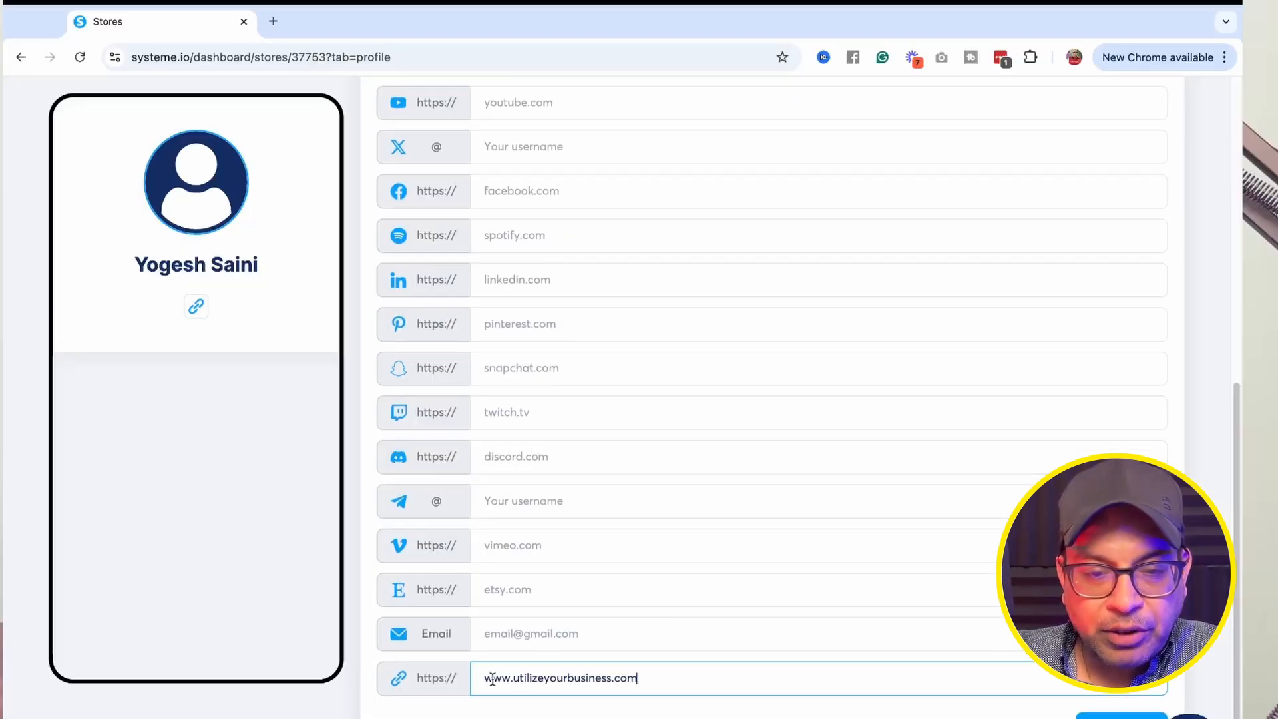
pyautogui.scroll(4, 489, 673)
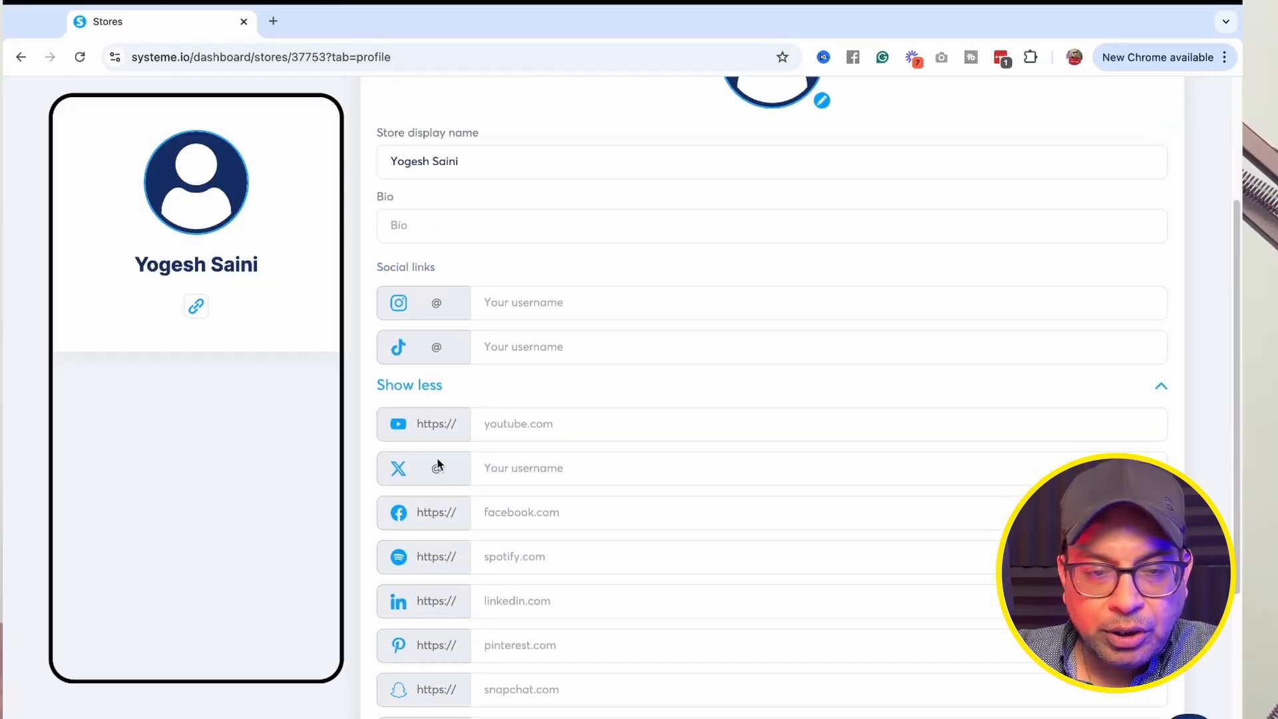
pyautogui.click(480, 424)
pyautogui.write('@utilizeyourbu')
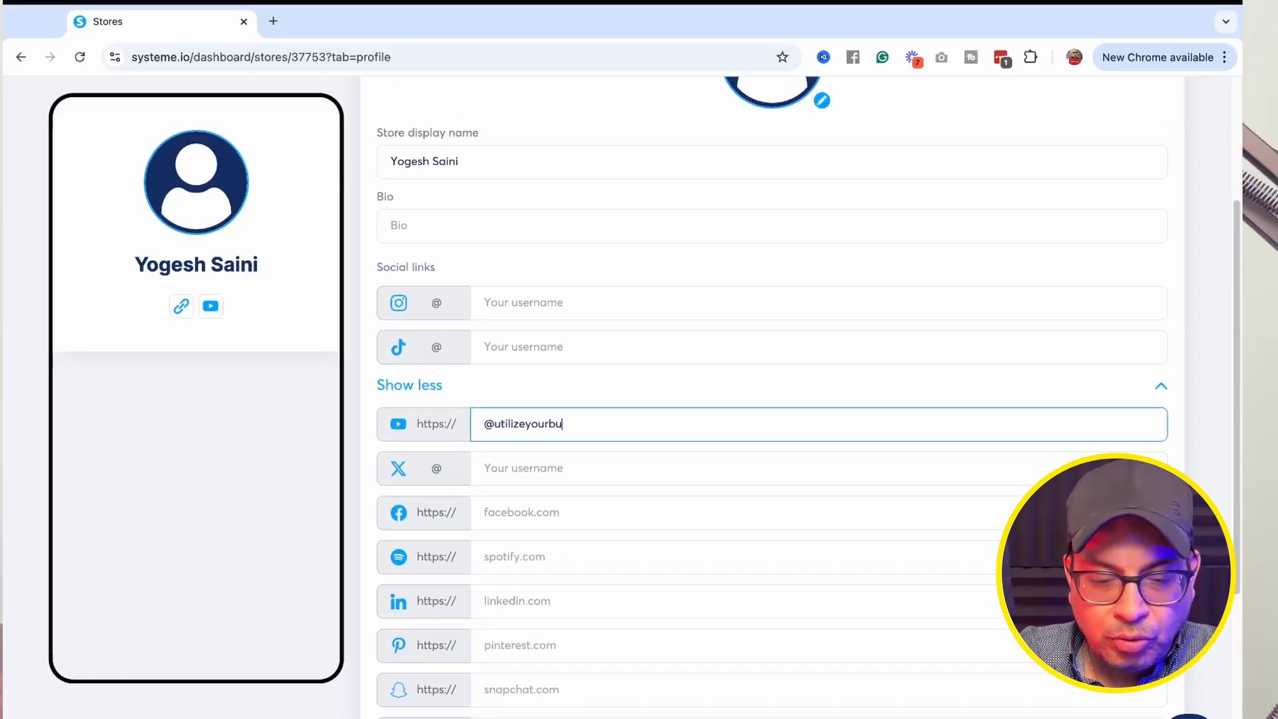
pyautogui.write('siness')
# Fill in utilizeyourbusiness as the Instagram username and utilizeyourbusiness.com as the TikTok username.
pyautogui.click(493, 299)
pyautogui.write('utilizeyourbusiness')
pyautogui.click(483, 347)
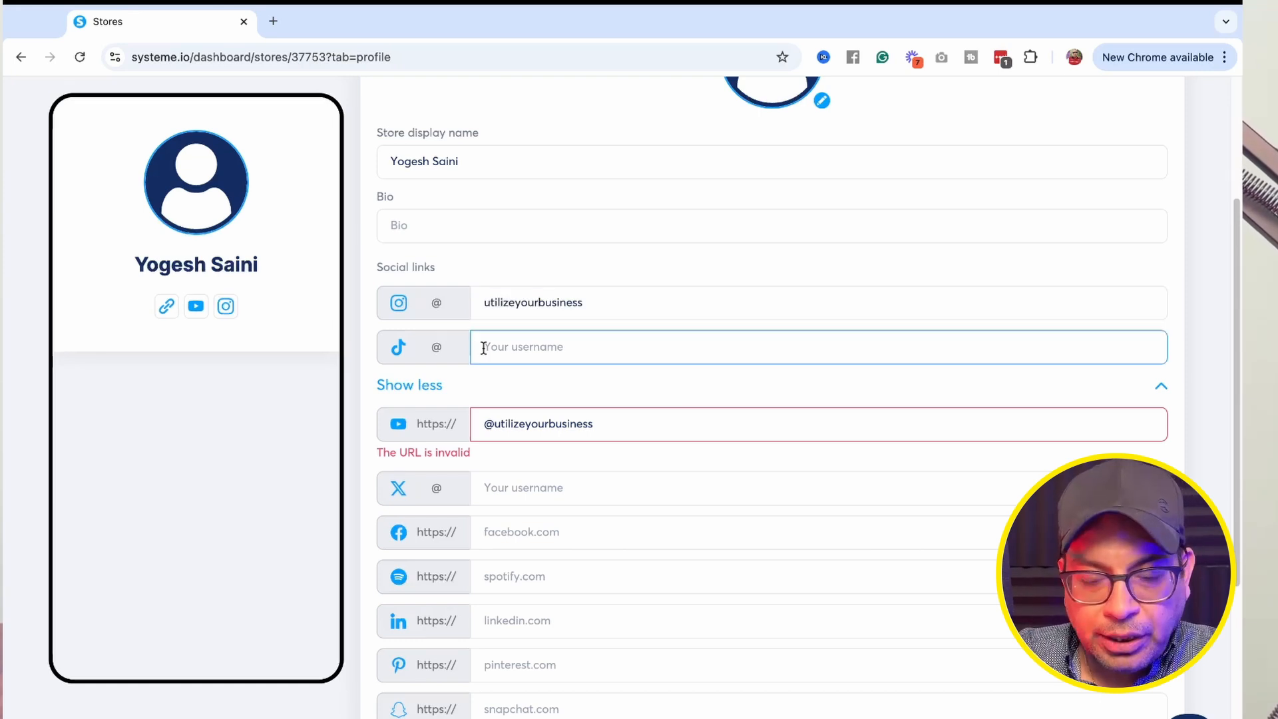
pyautogui.write('utilize')
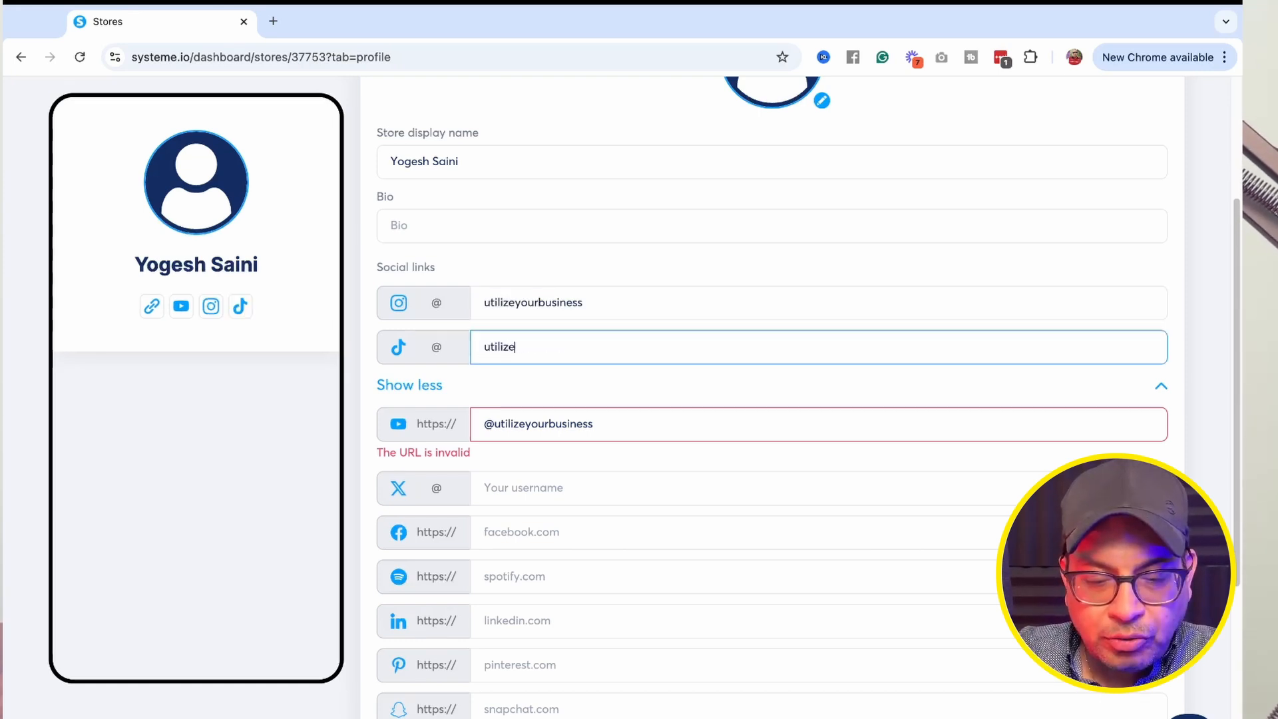
pyautogui.write('yourbusiness.com')
# Append .com to the YouTube link and toggle the extra social fields closed and open.
pyautogui.click(482, 438)
pyautogui.write('.com')
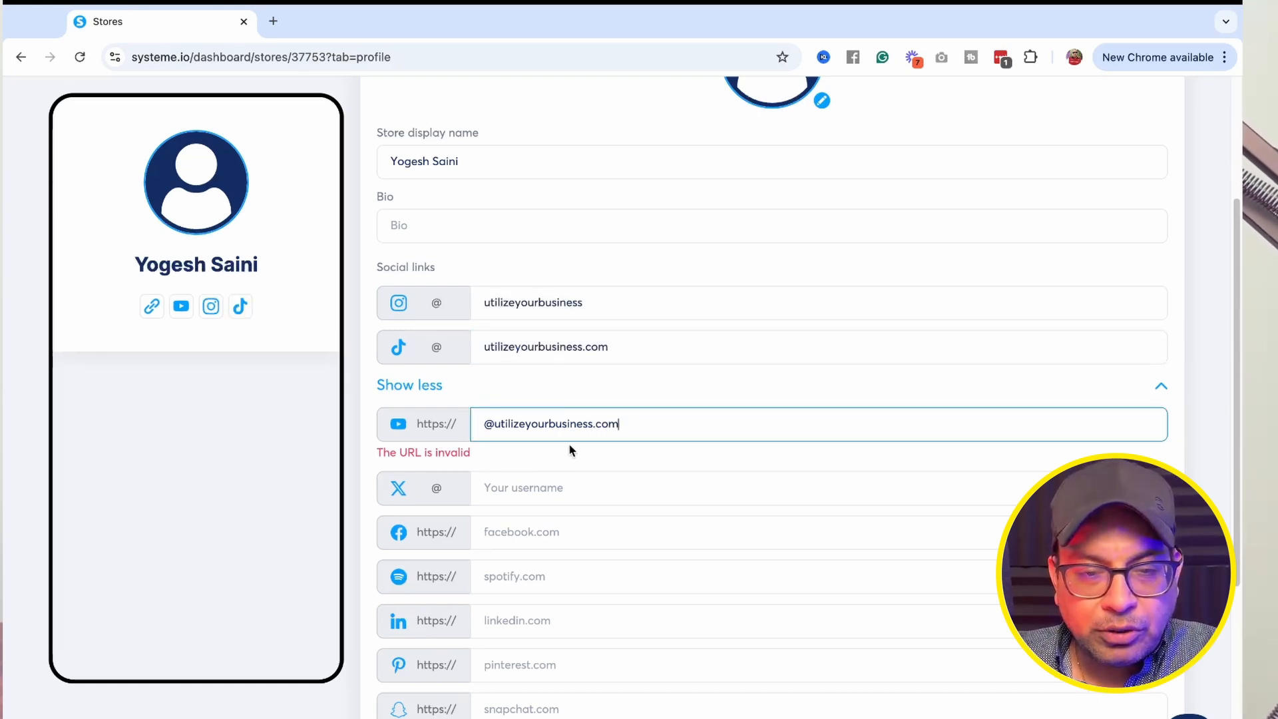
pyautogui.click(556, 394)
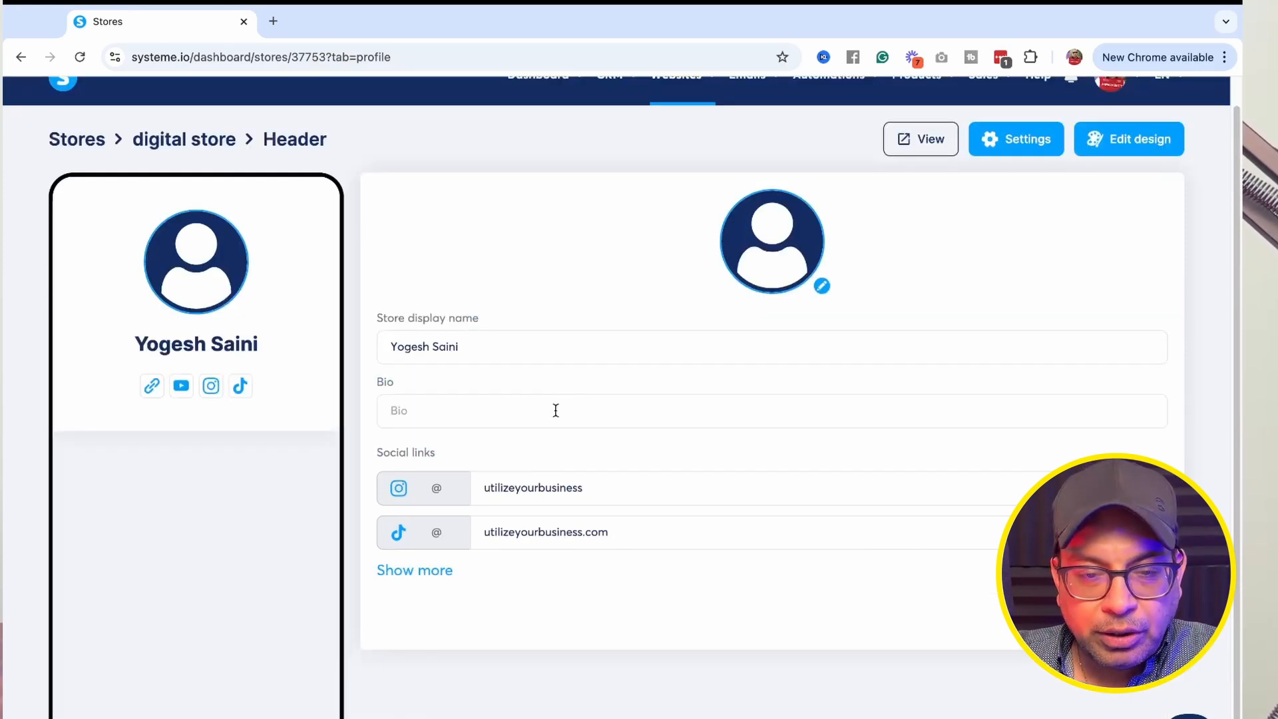
pyautogui.click(413, 571)
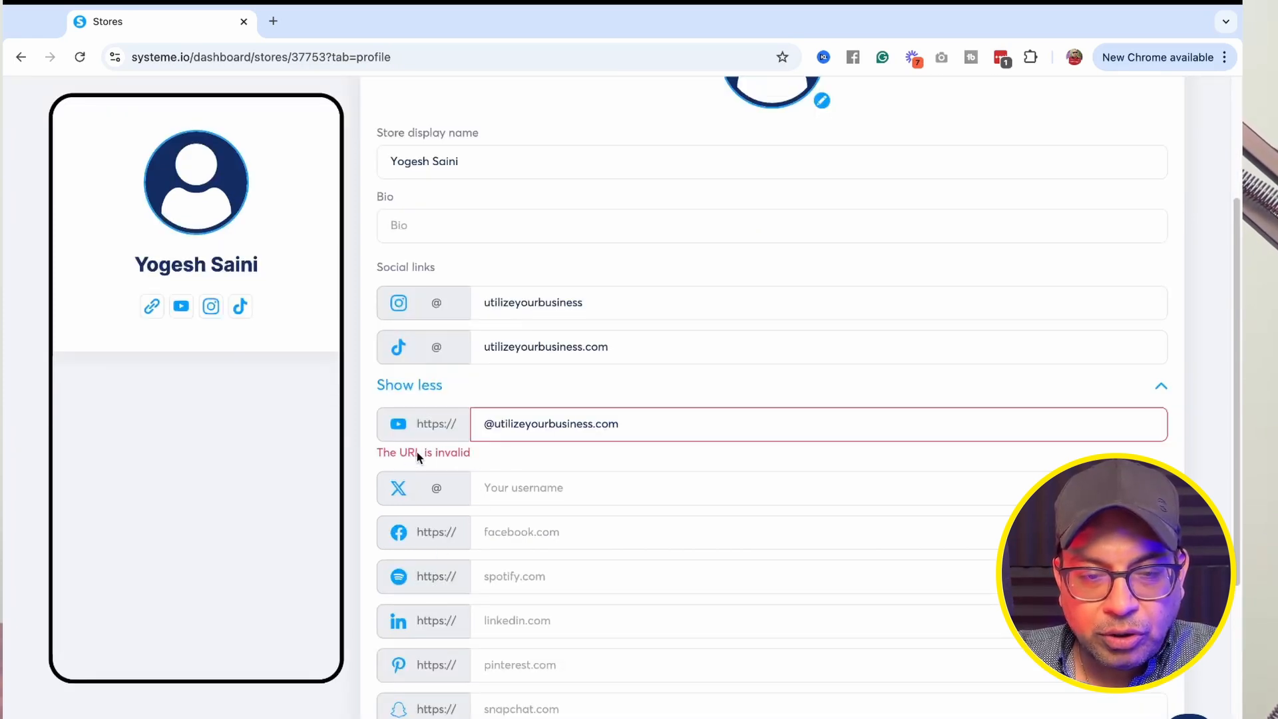
pyautogui.click(475, 433)
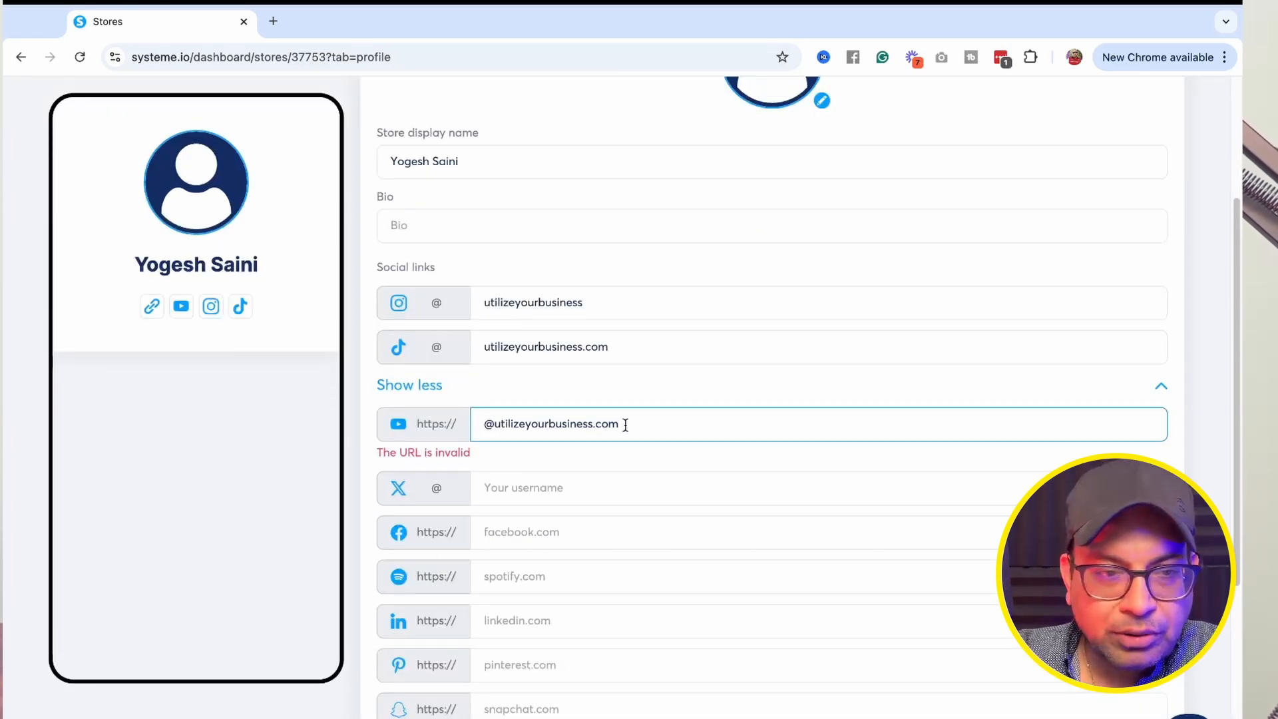
pyautogui.press('BackSpace')
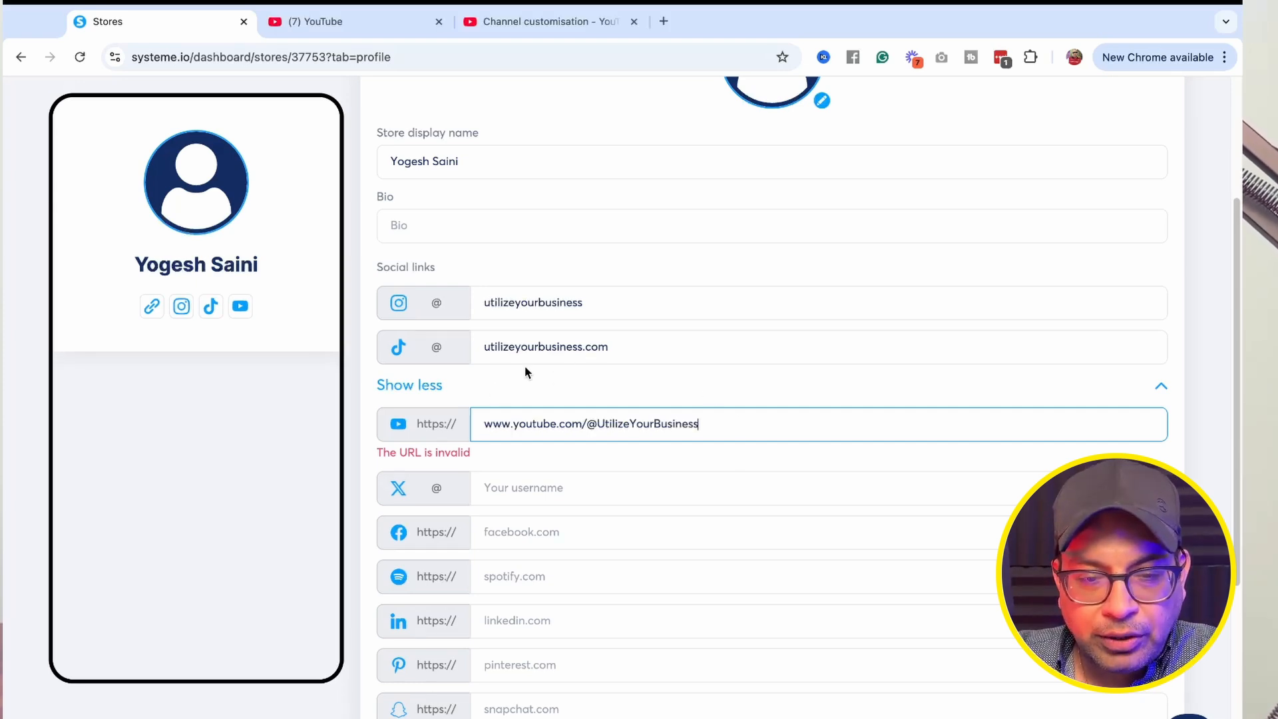
pyautogui.scroll(-5, 524, 365)
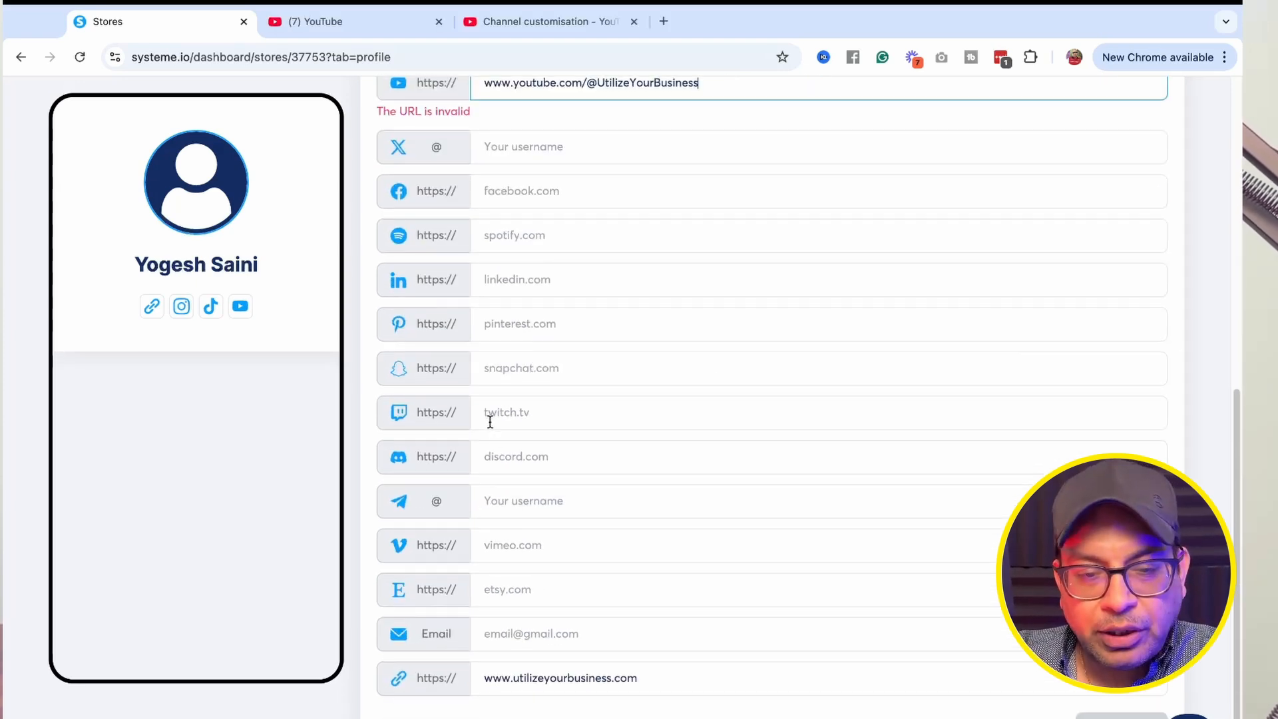
pyautogui.scroll(2, 430, 283)
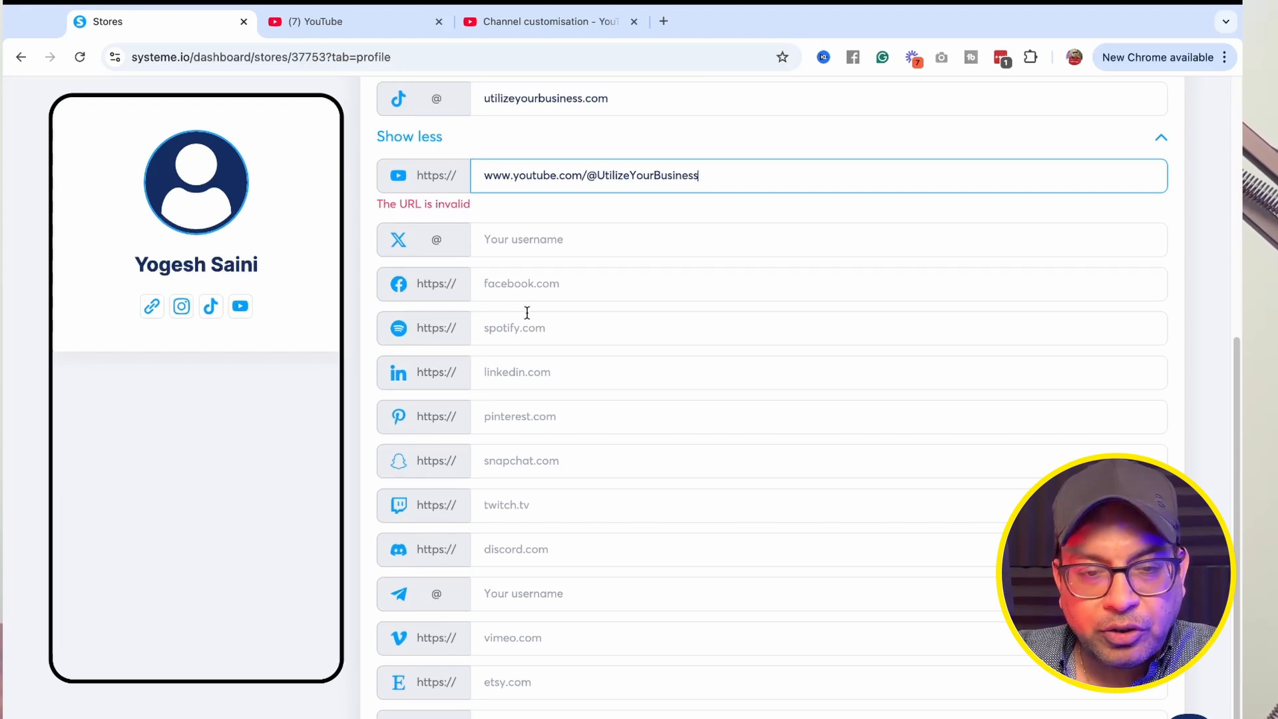
# Select the store's Bio field and open chat.openai.com in a new browser tab.
pyautogui.scroll(5, 527, 312)
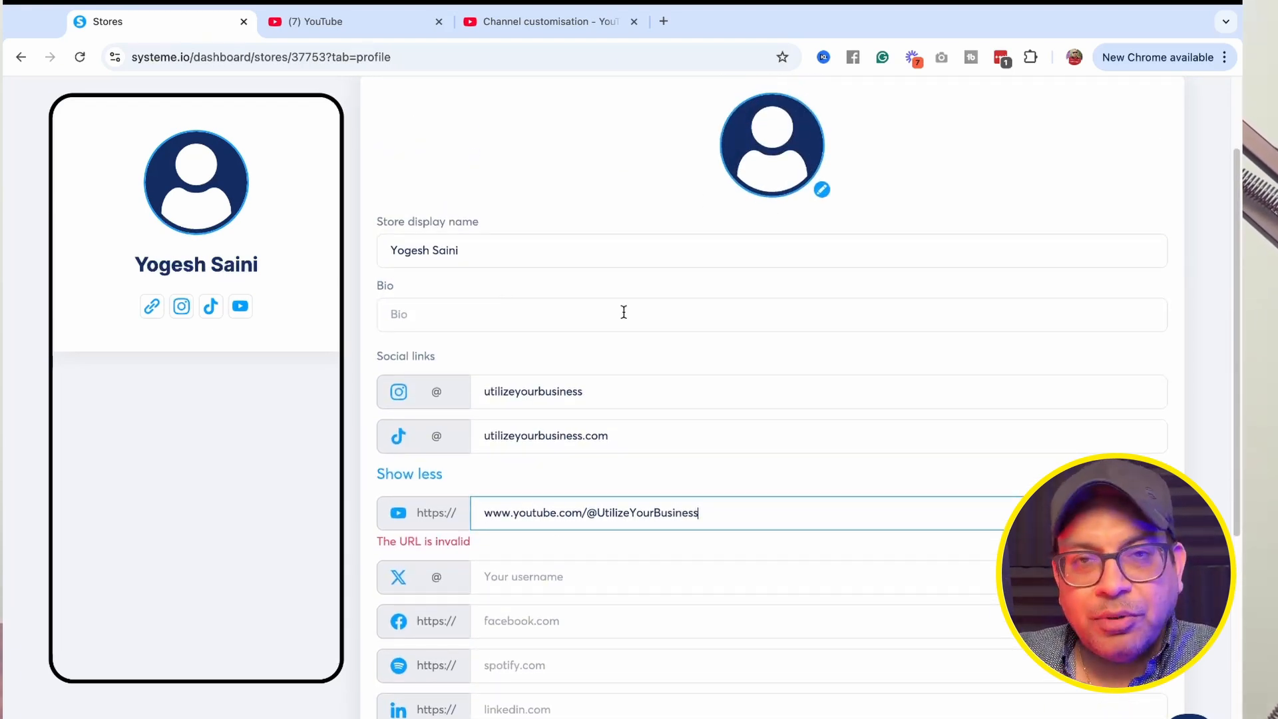
pyautogui.click(409, 313)
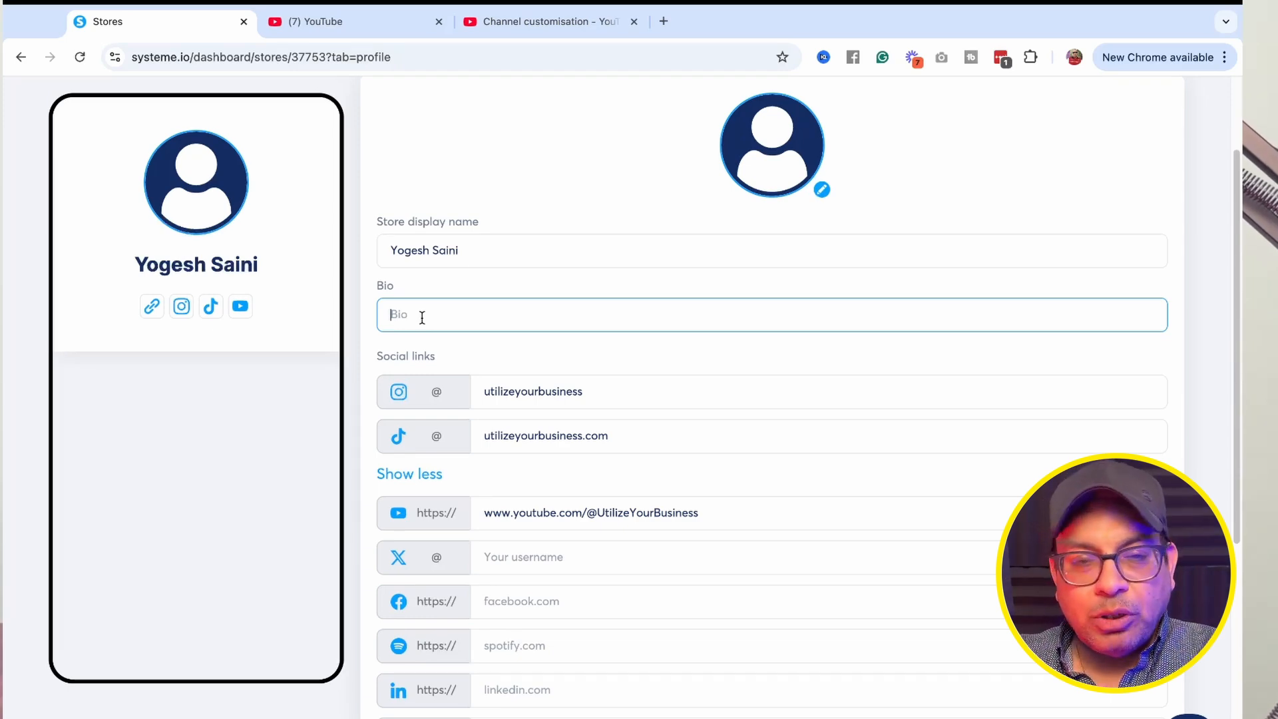
pyautogui.click(662, 21)
pyautogui.write('chat.openai.com')
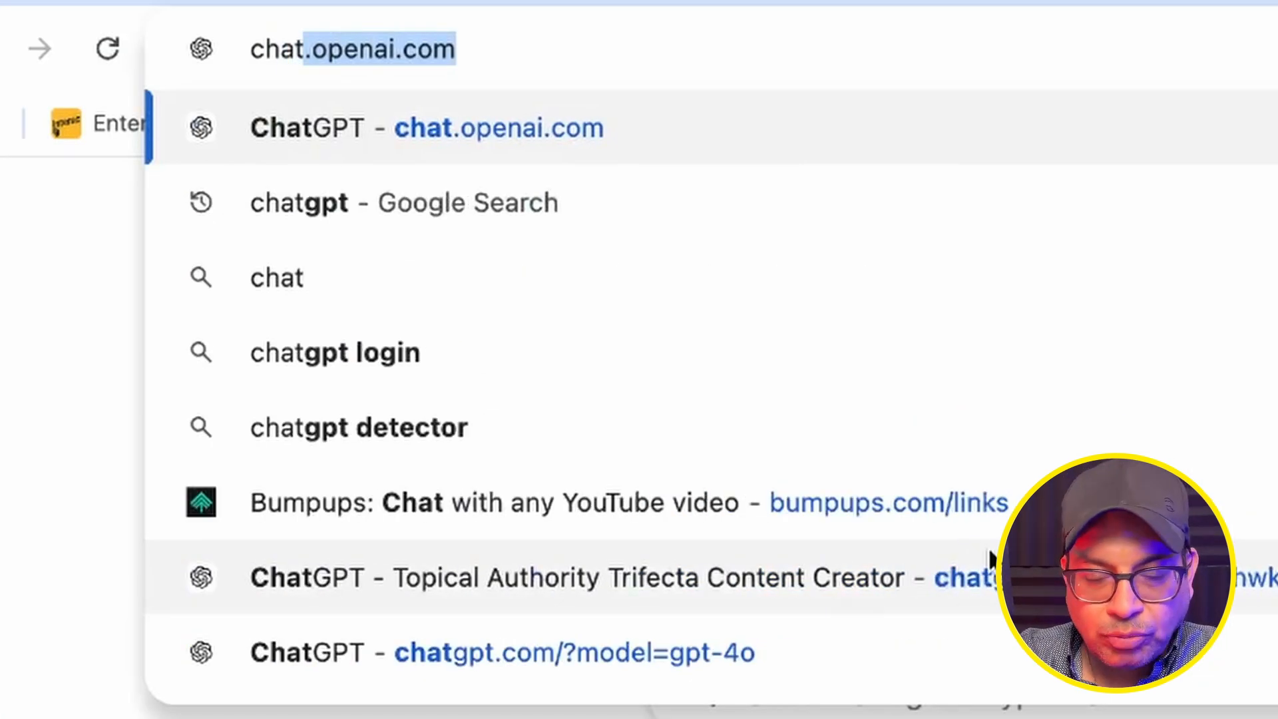
pyautogui.press('Return')
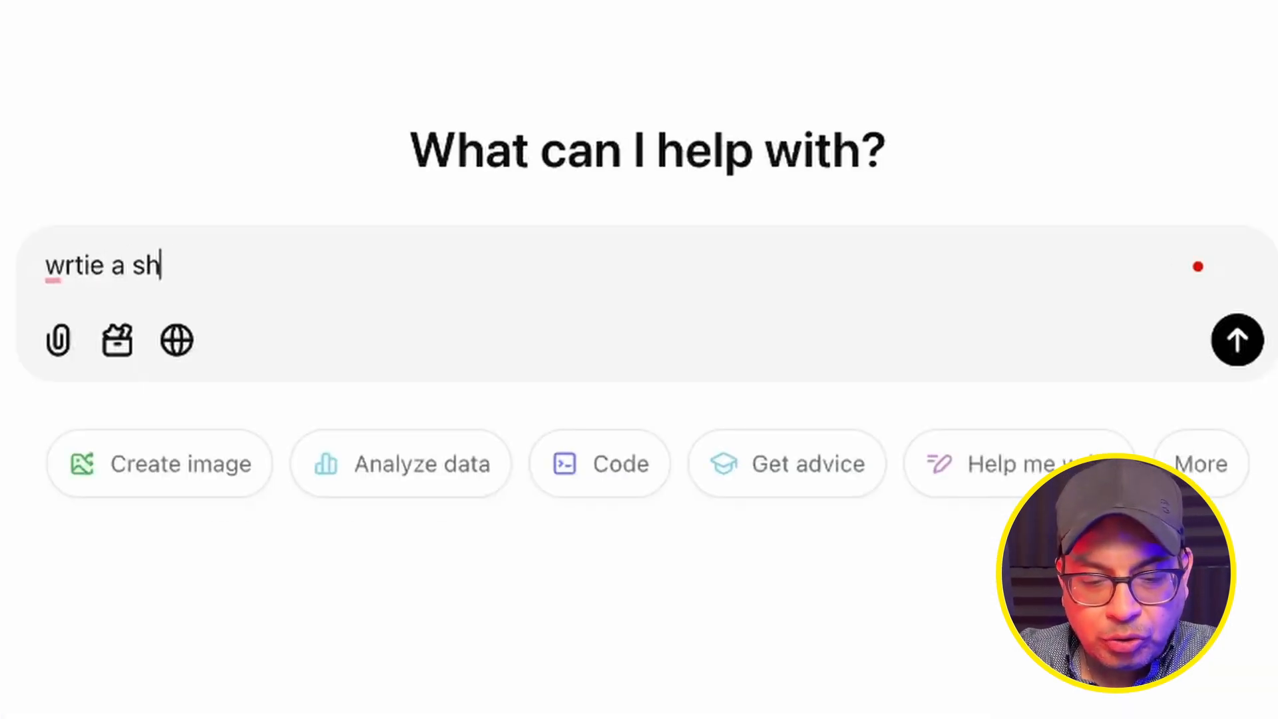
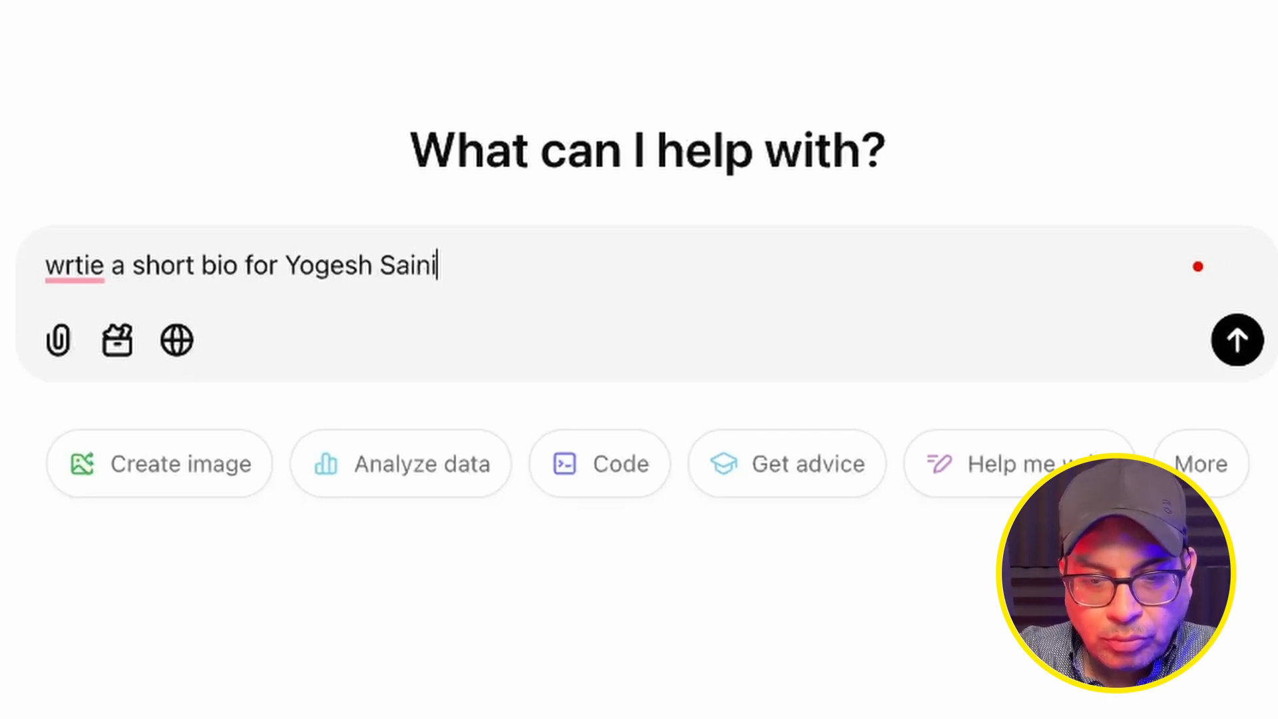
# Ask ChatGPT for a short first-person bio of the store owner, then ask to make it shorter and to the point.
pyautogui.hotkey('shift', 'Return')
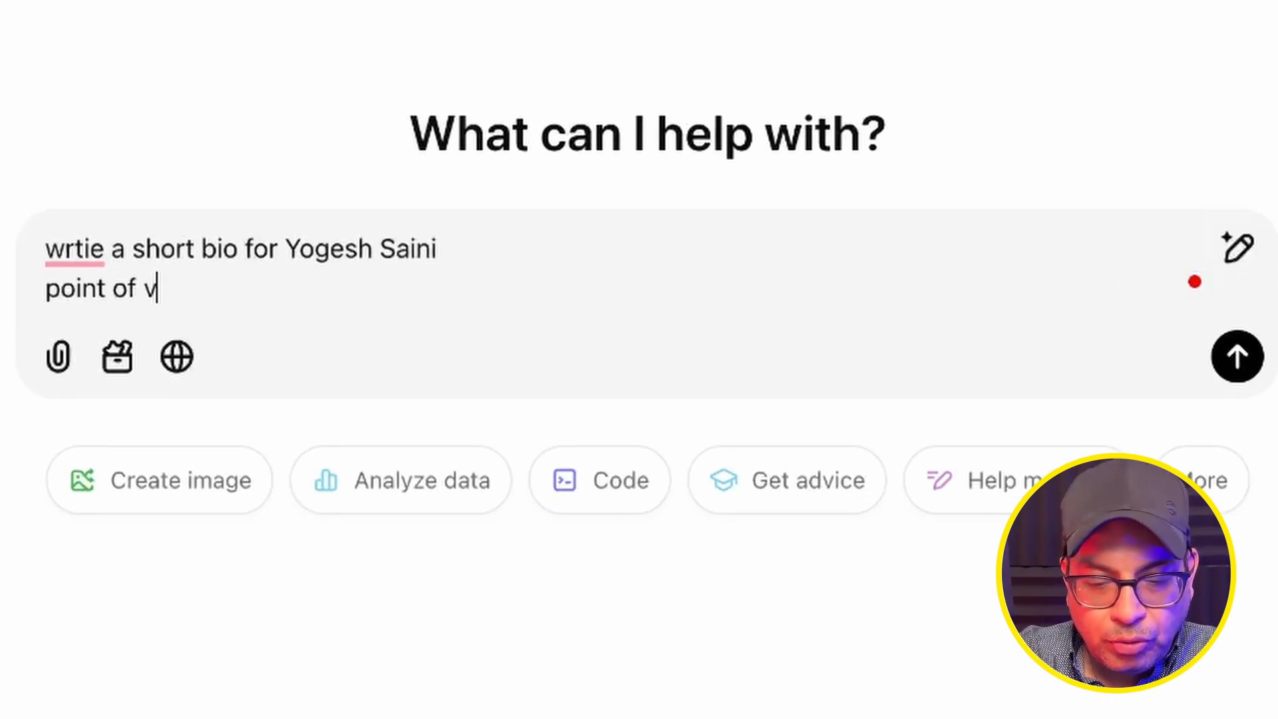
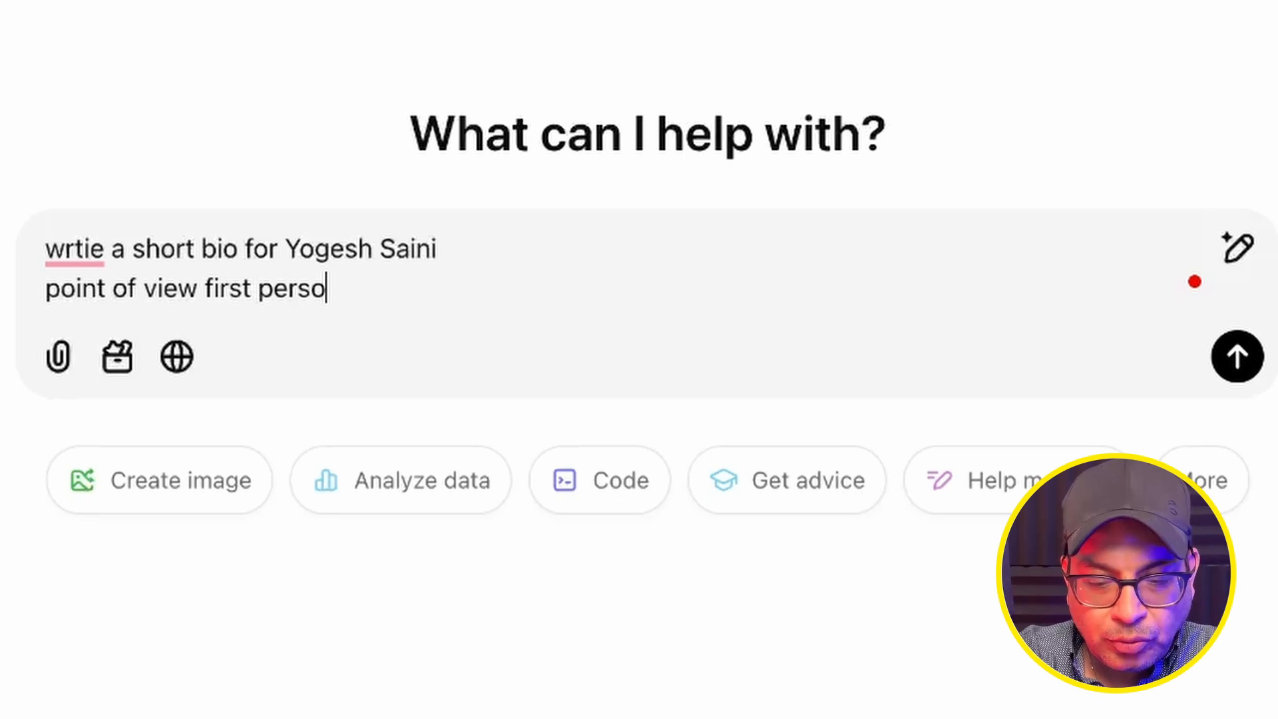
pyautogui.hotkey('shift', 'Return')
pyautogui.hotkey('shift', 'Return')
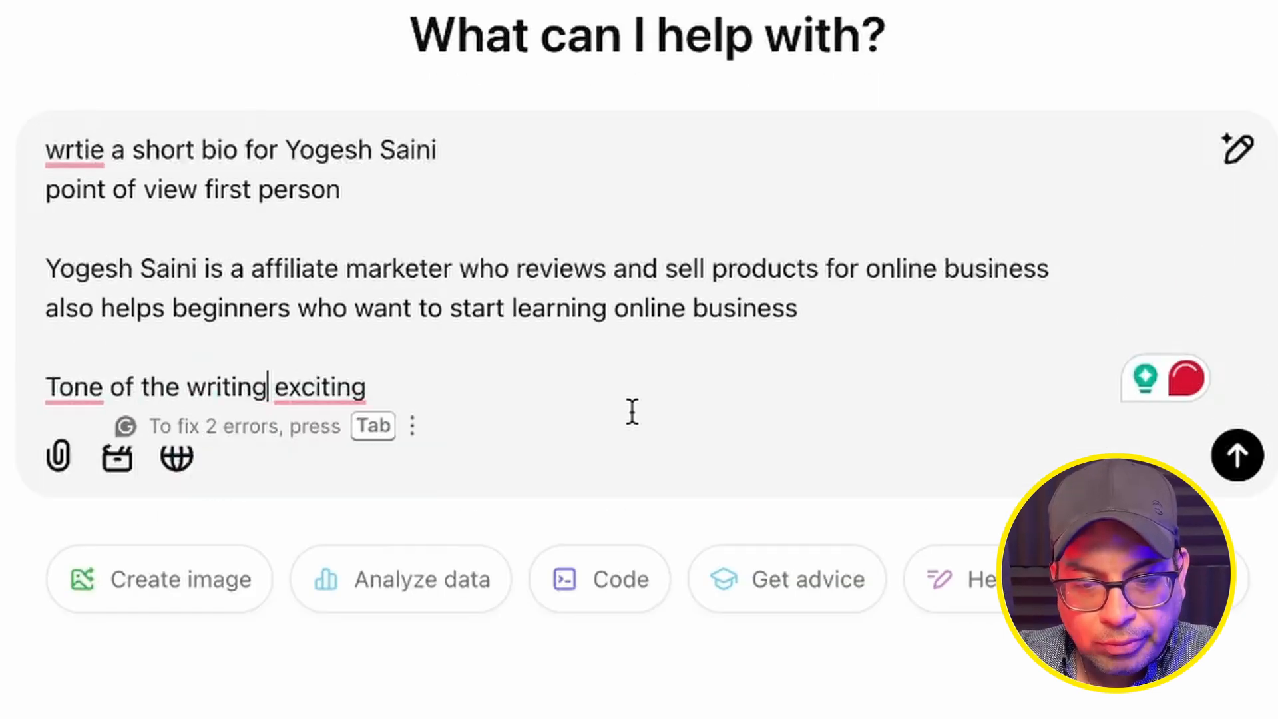
pyautogui.click(1236, 456)
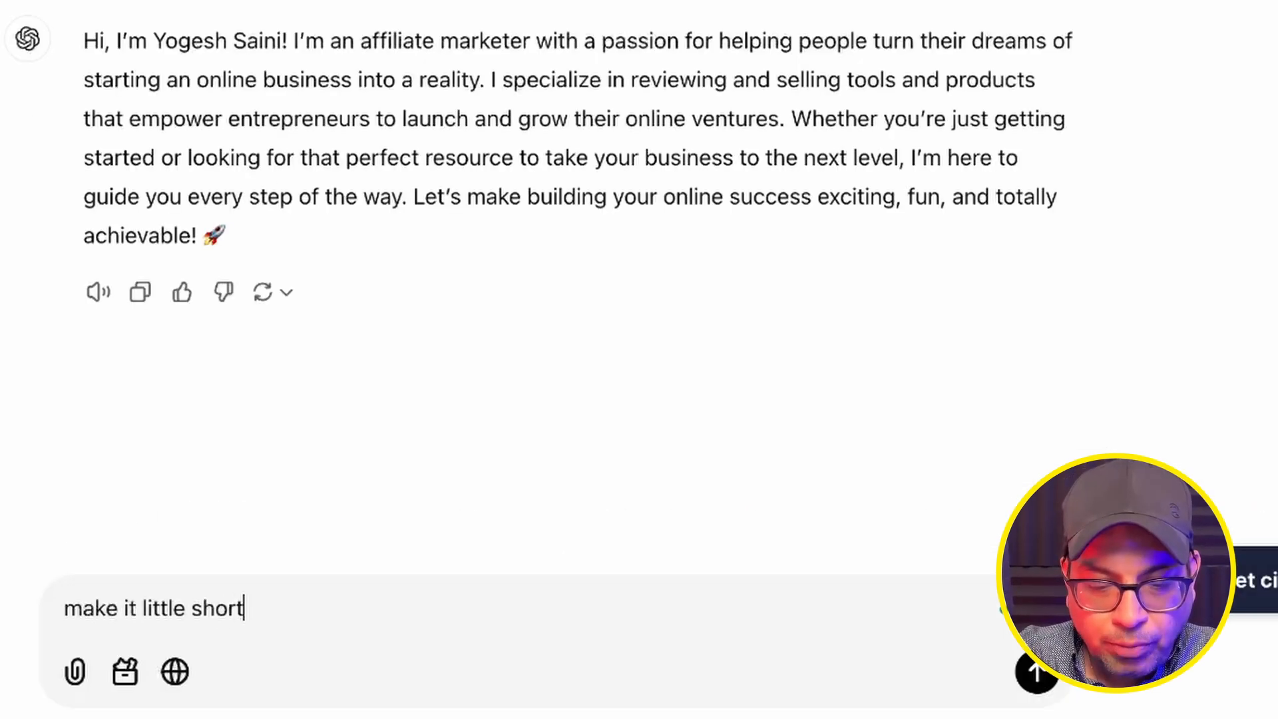
pyautogui.write('er and to the p')
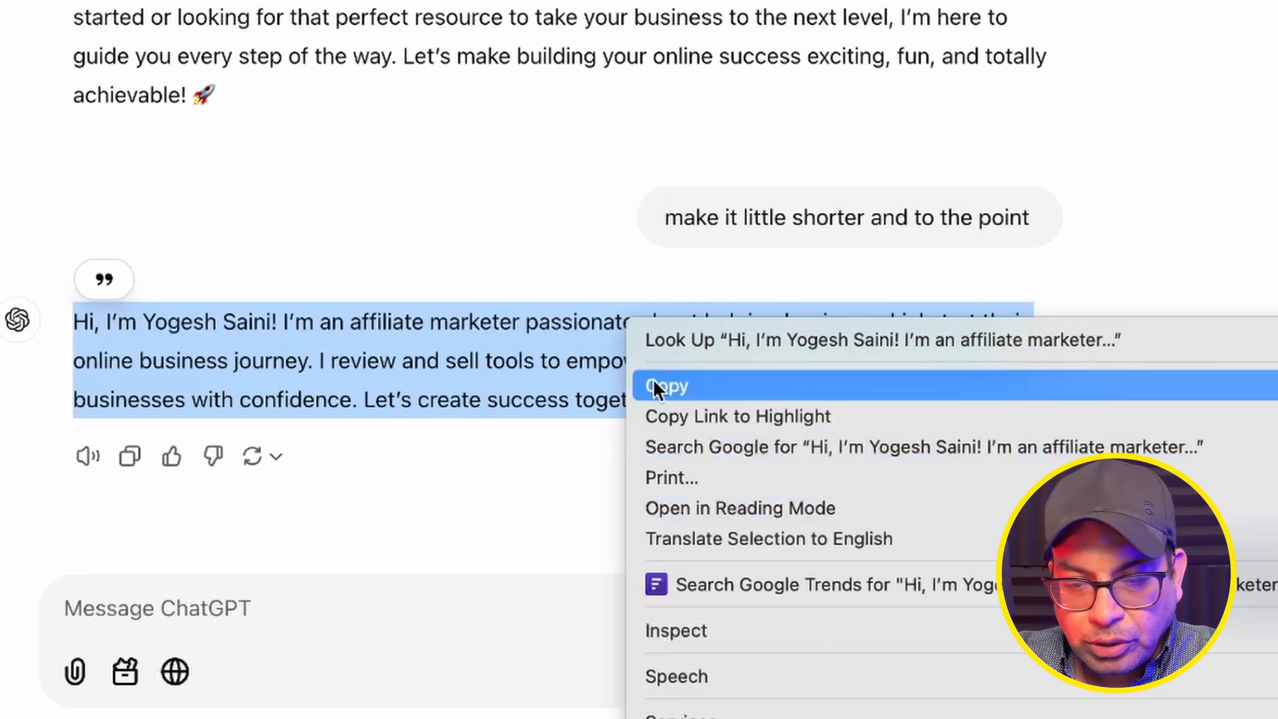
# Copy the shortened bio from ChatGPT and paste it into the store's Bio field.
pyautogui.click(653, 379)
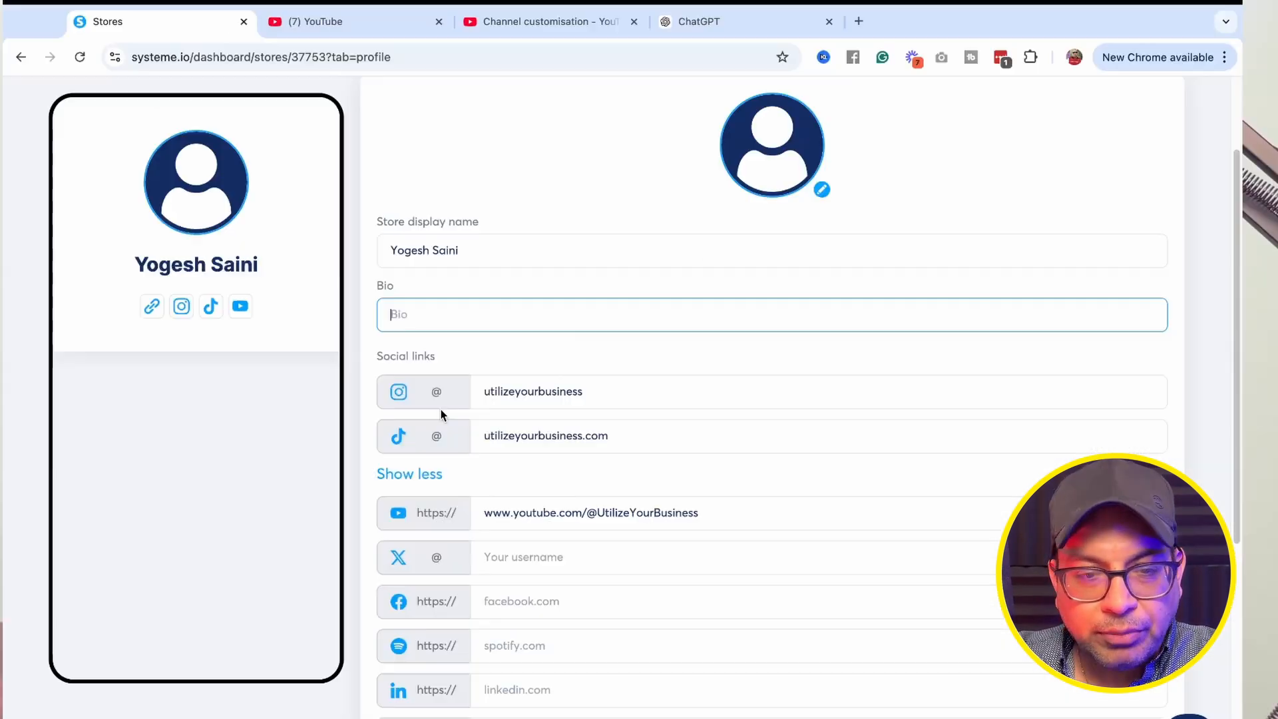
pyautogui.hotkey('ctrl', 'v')
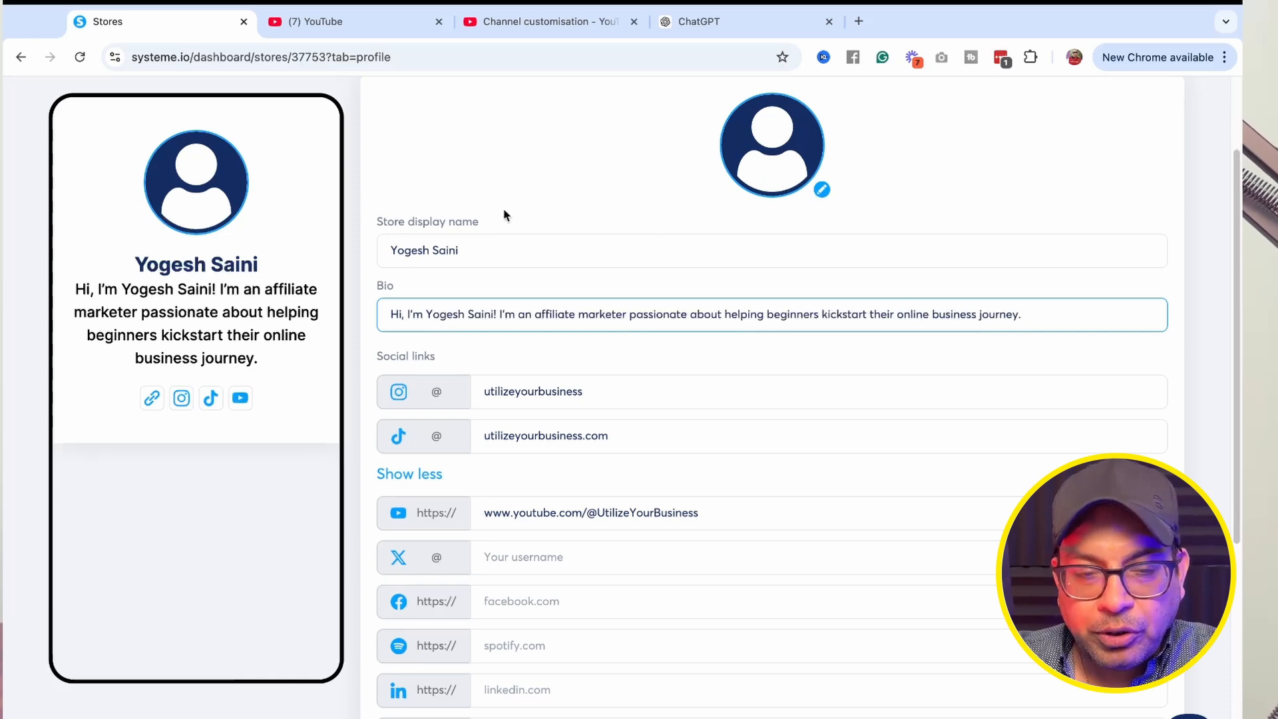
# Upload the 580cac6e0b…0x1080.jpeg photo from Downloads as the store profile picture and save the header profile.
pyautogui.click(823, 191)
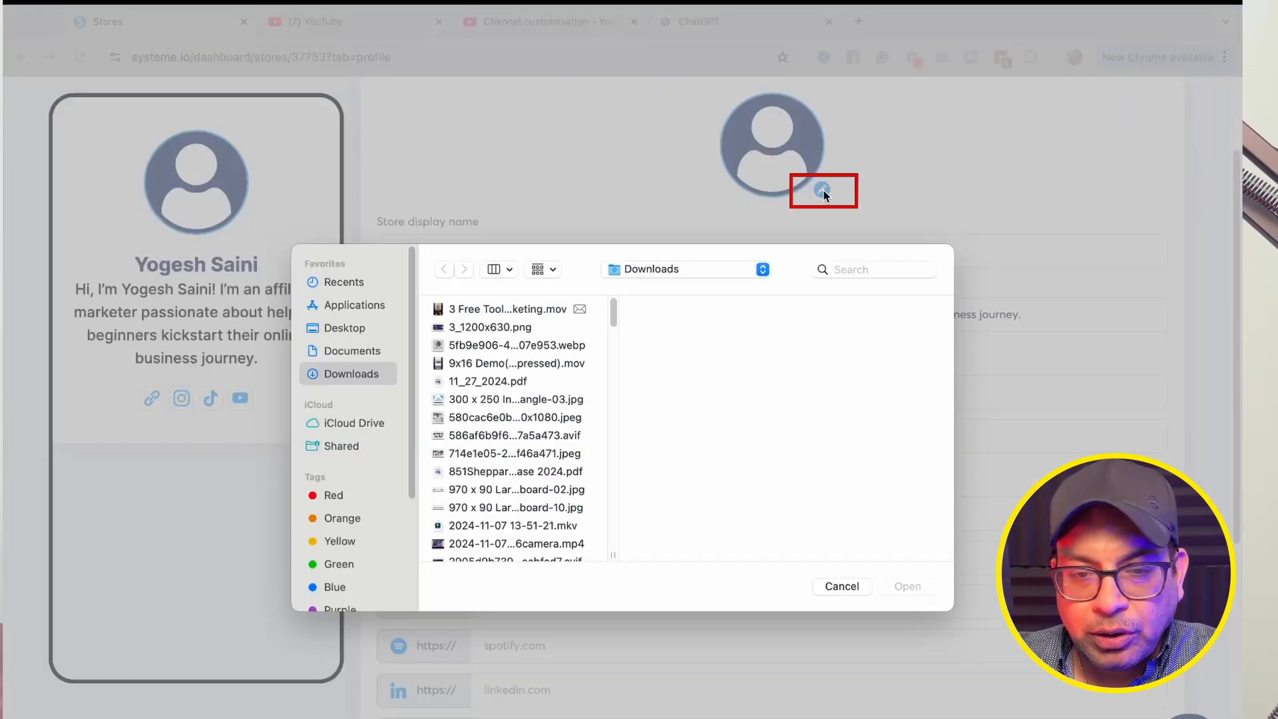
pyautogui.click(520, 418)
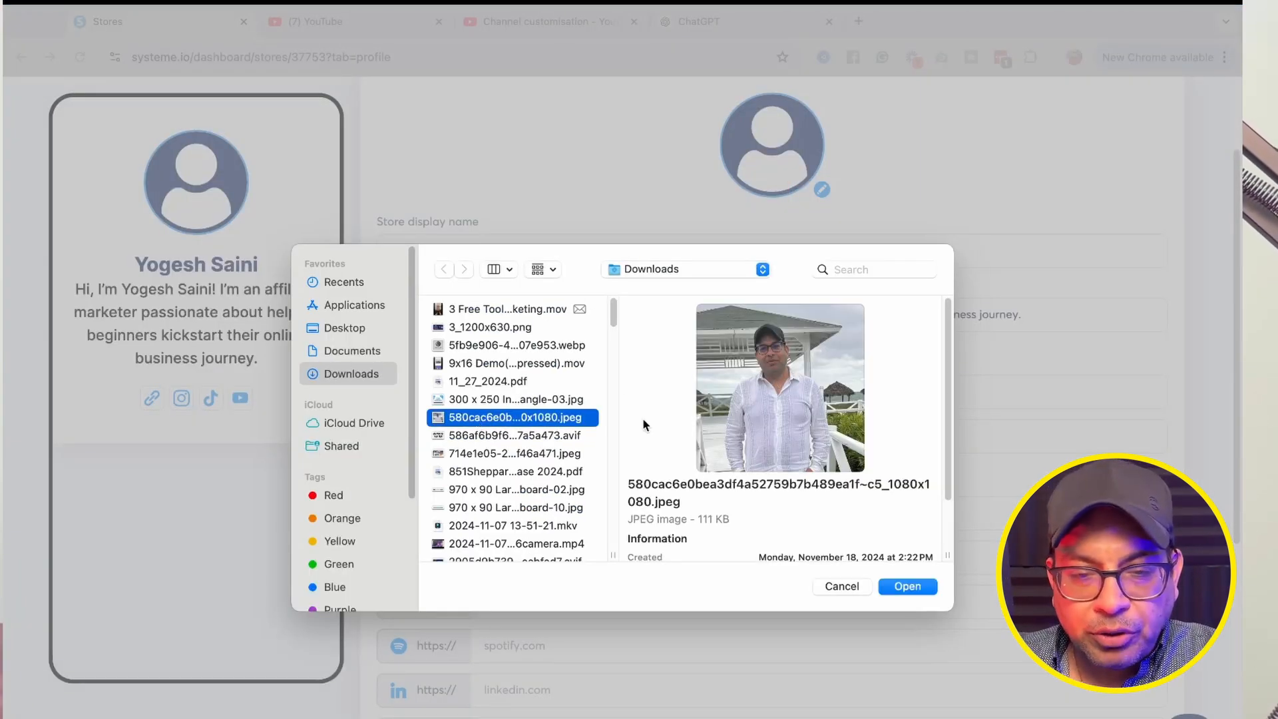
pyautogui.click(905, 587)
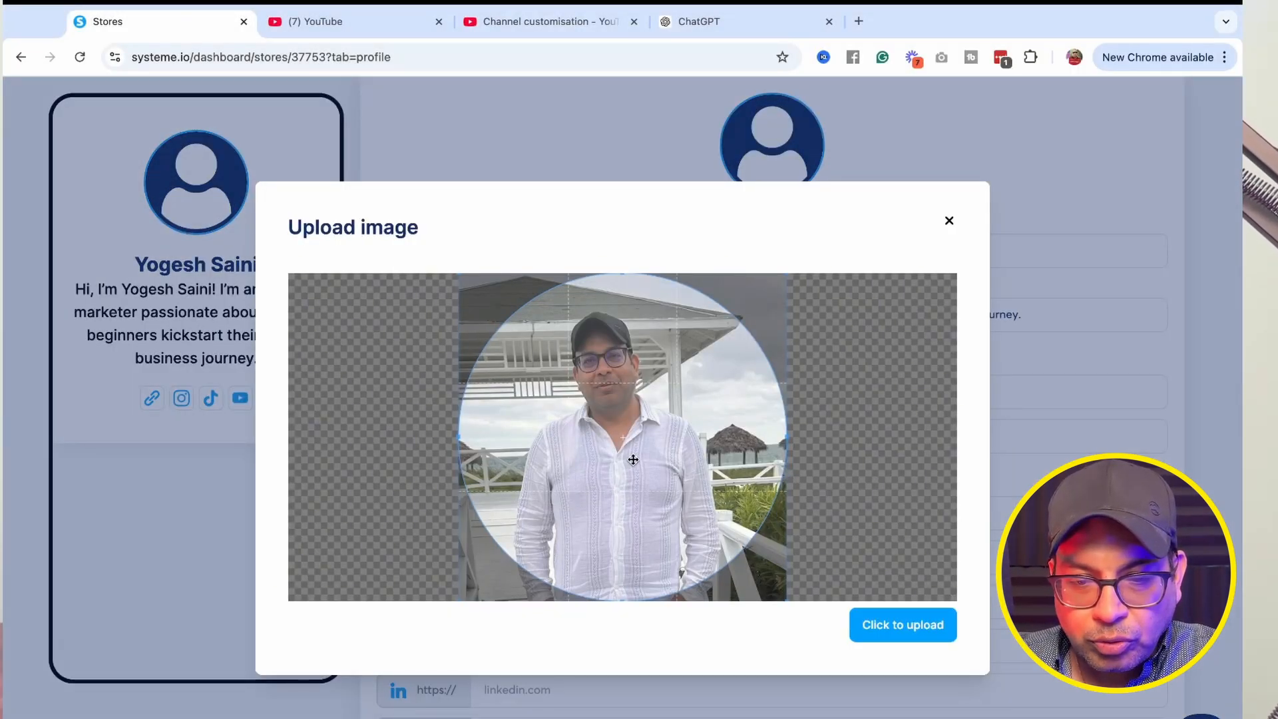
pyautogui.click(881, 621)
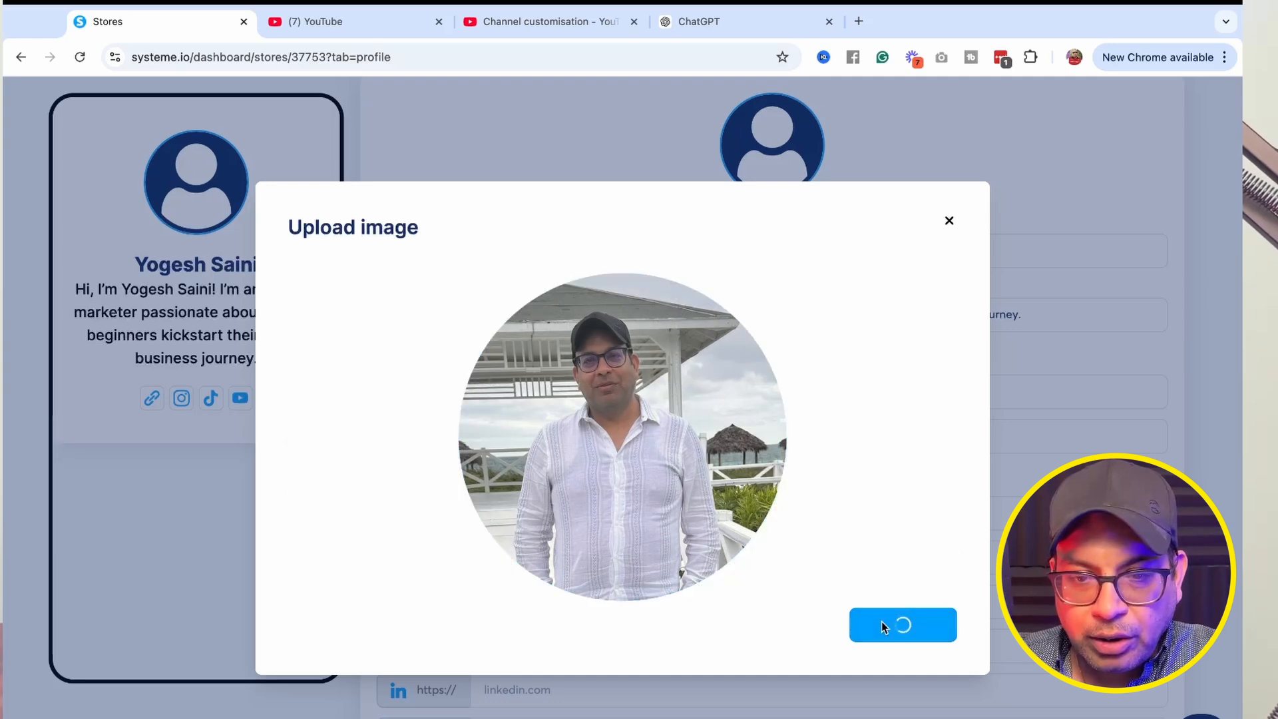
pyautogui.scroll(-6, 635, 326)
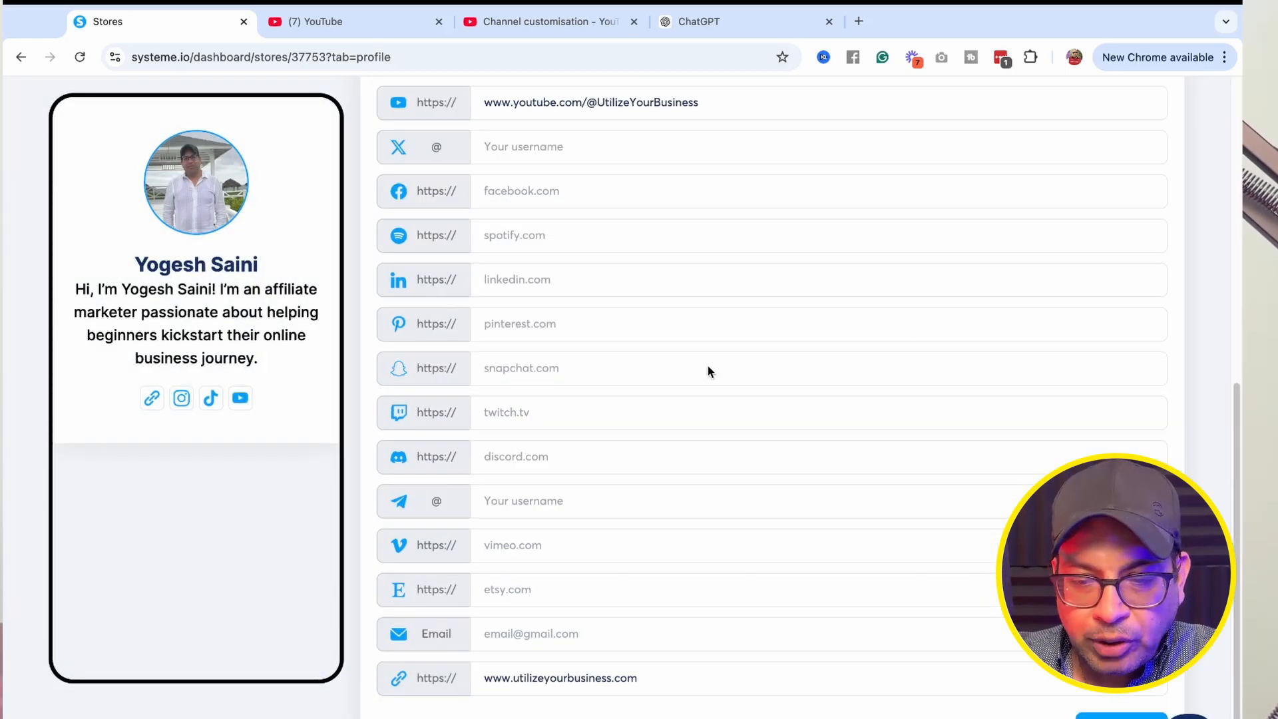
pyautogui.click(1121, 715)
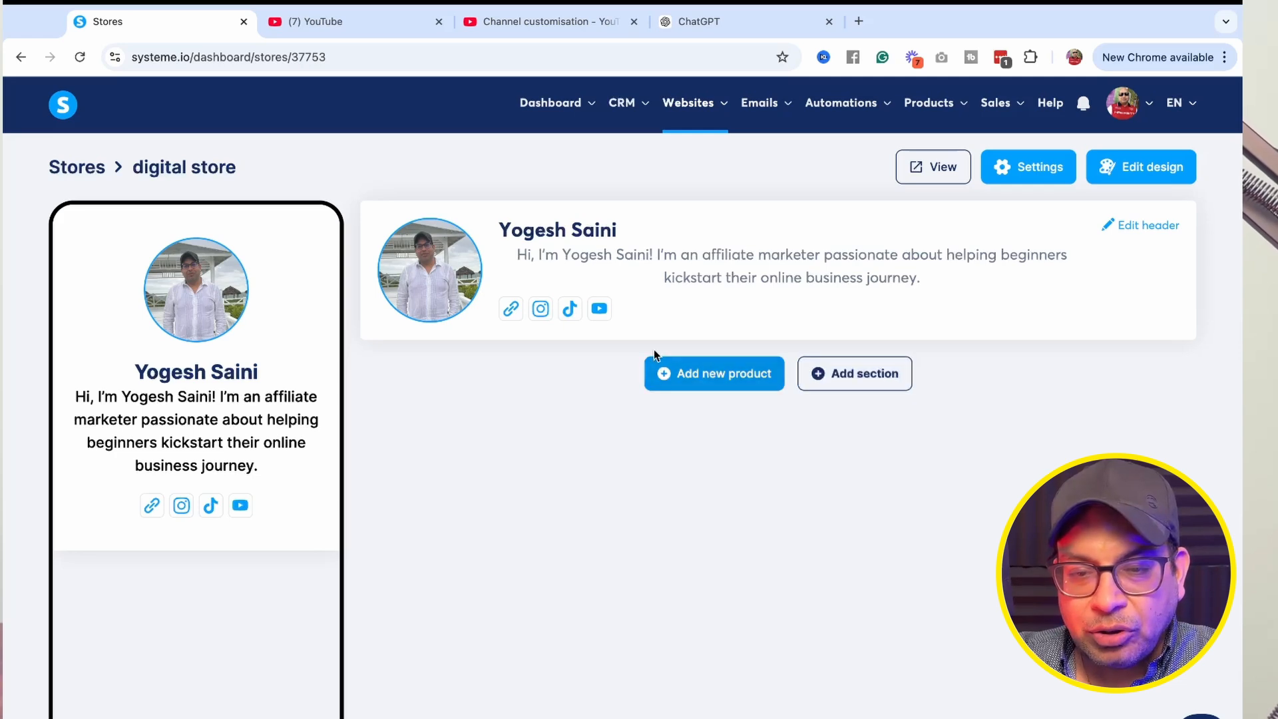
# Add a new Collect emails product and upload the Master Your Mindset image from Downloads as its thumbnail.
pyautogui.click(700, 373)
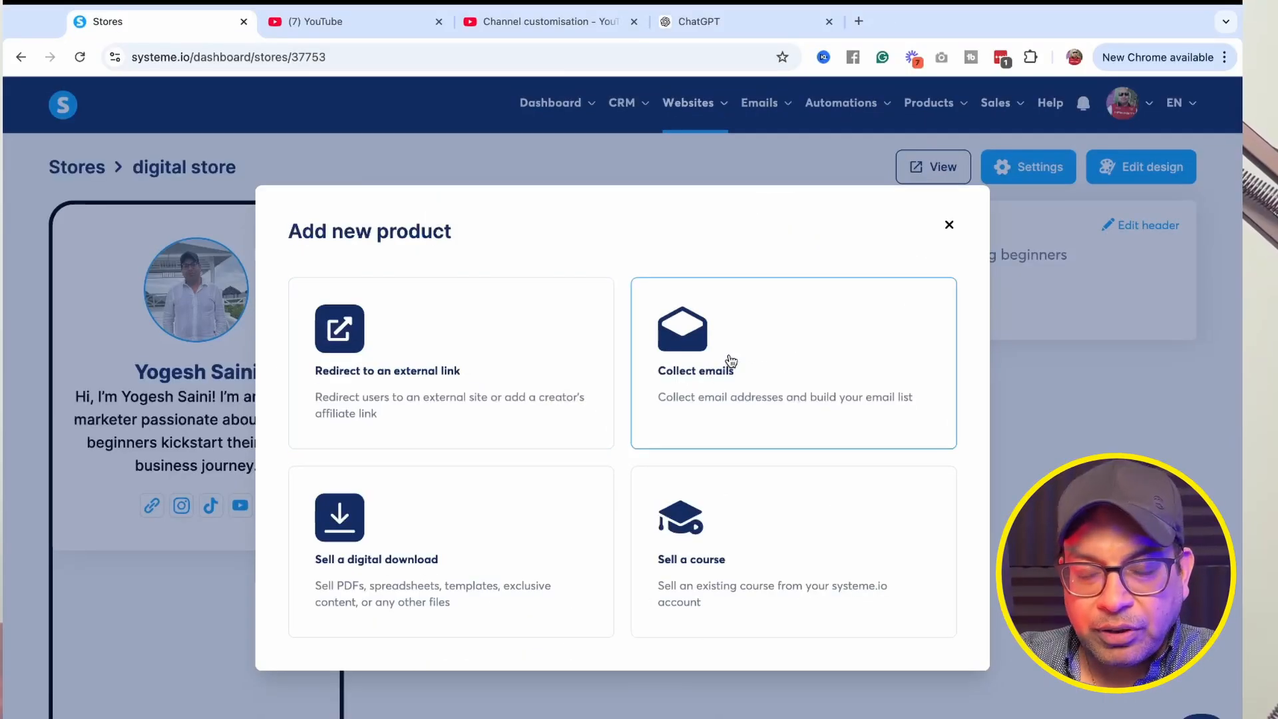
pyautogui.click(731, 360)
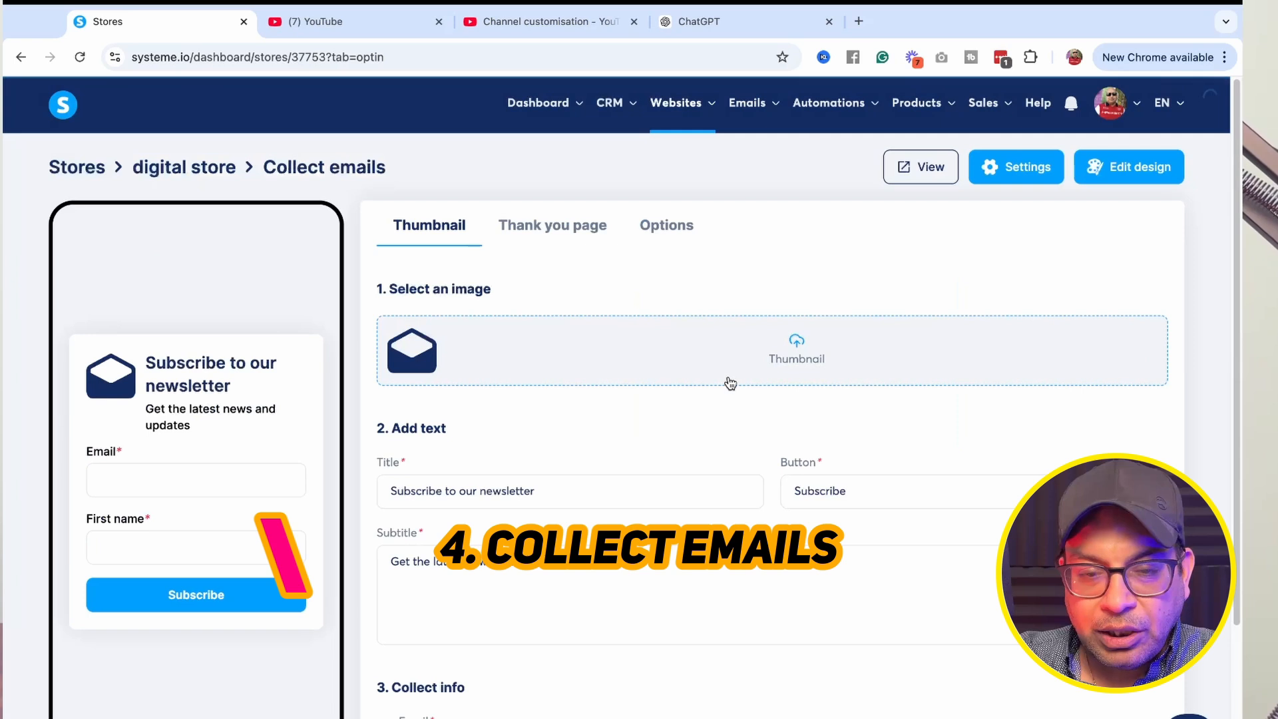
pyautogui.scroll(-1, 549, 490)
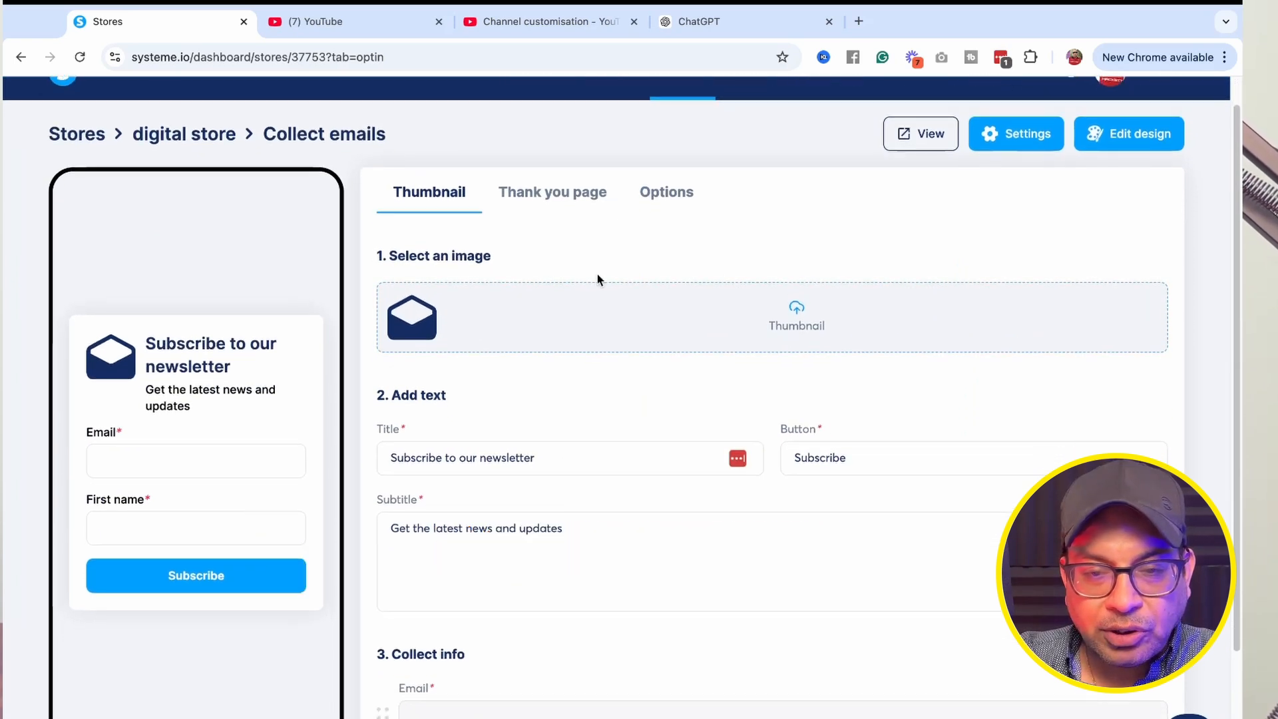
pyautogui.click(800, 316)
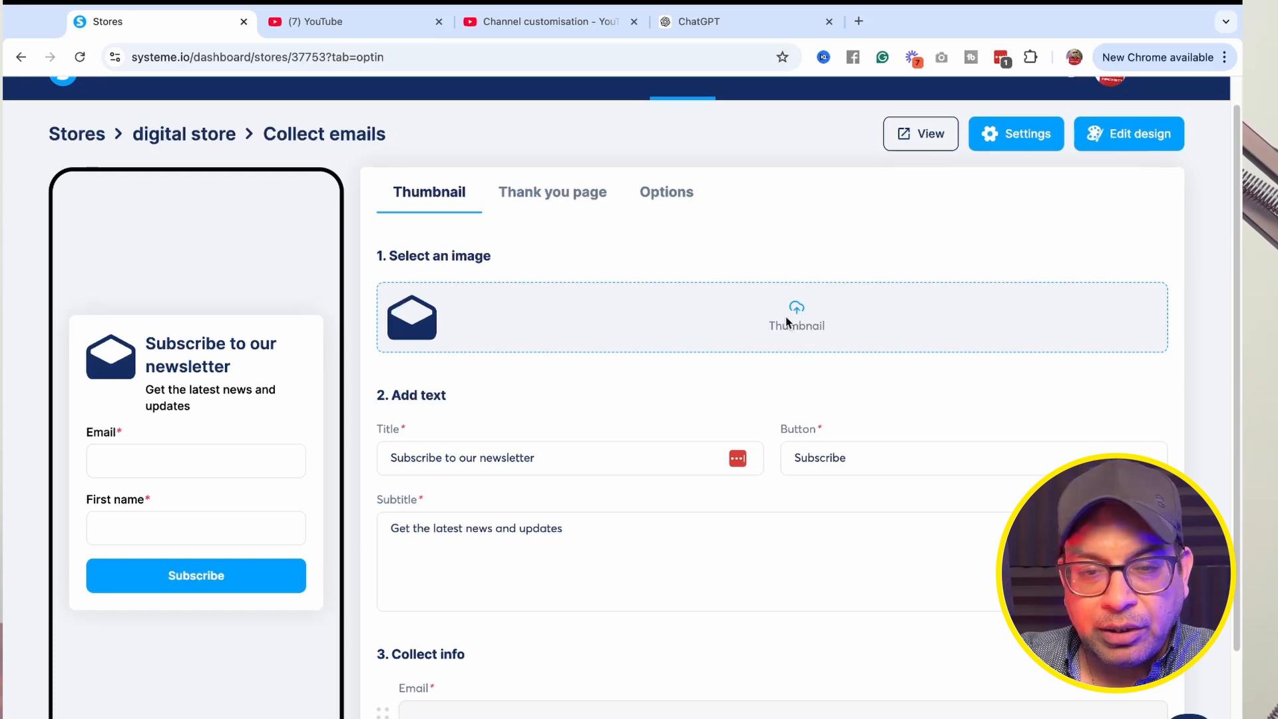
pyautogui.moveTo(612, 310)
pyautogui.mouseDown()
pyautogui.moveTo(612, 339)
pyautogui.moveTo(612, 306)
pyautogui.mouseUp()
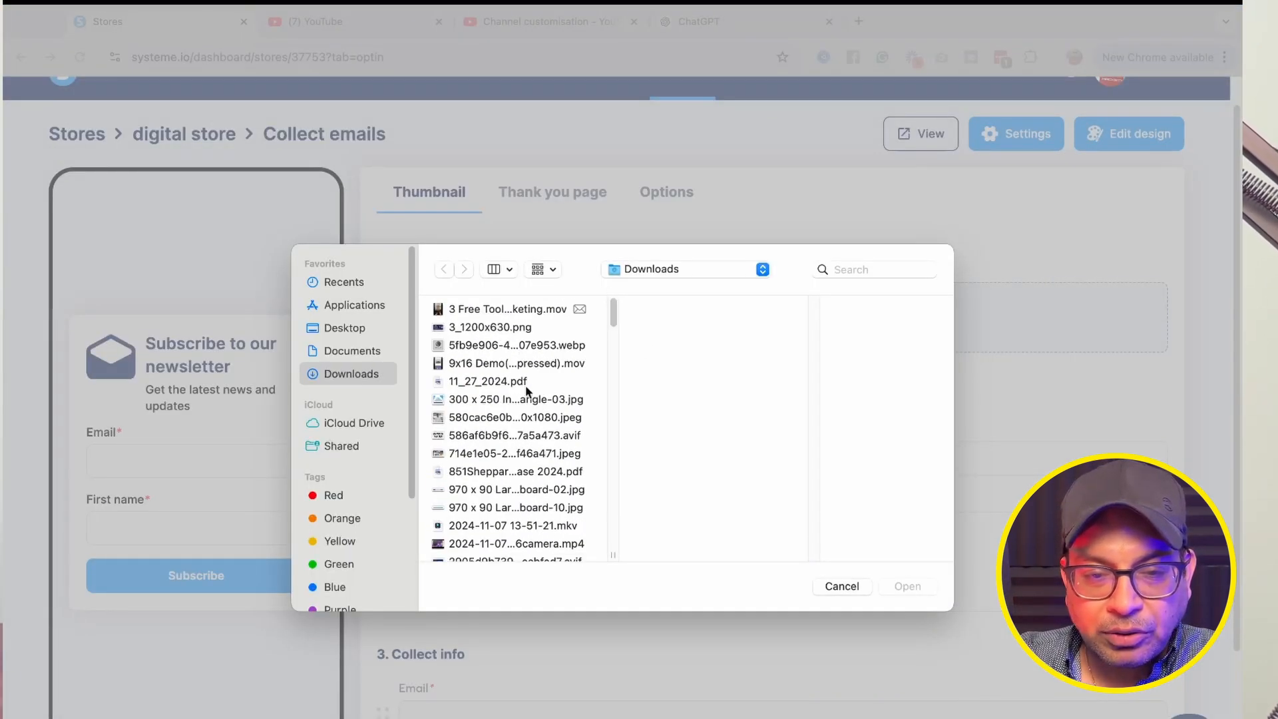
pyautogui.scroll(-10, 527, 390)
pyautogui.click(526, 434)
pyautogui.click(906, 586)
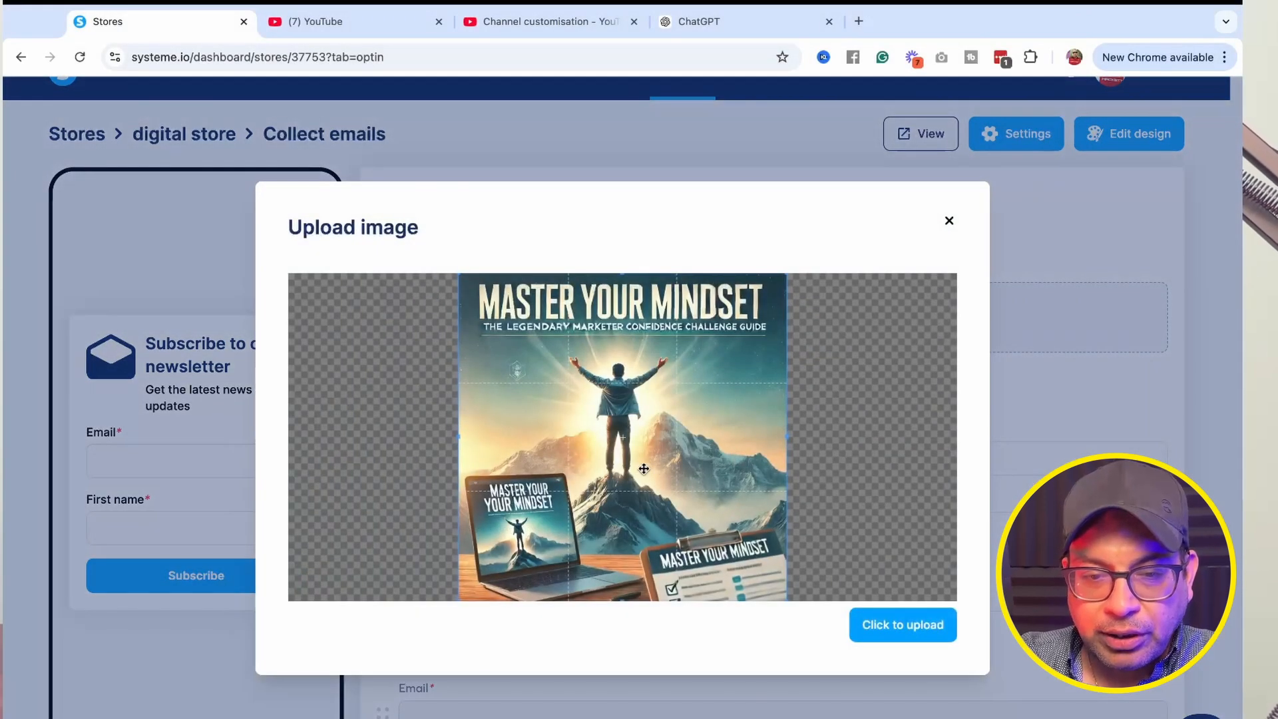
pyautogui.click(875, 626)
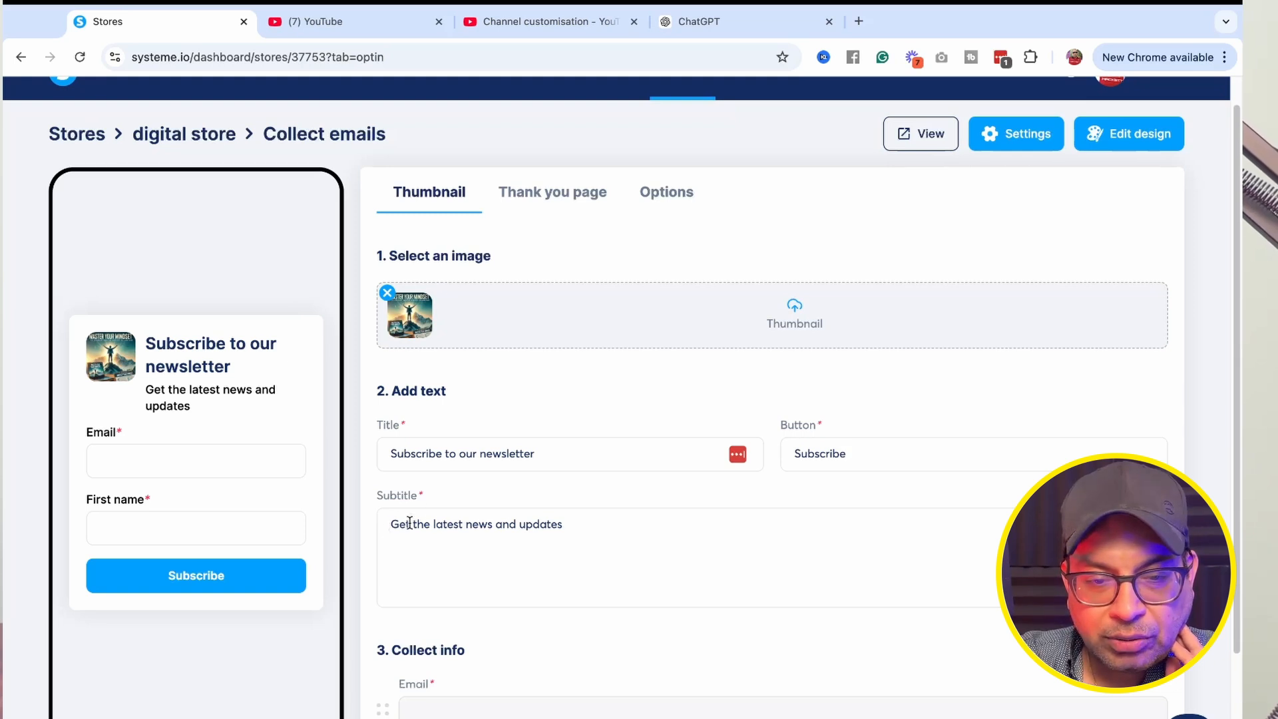
# Make the First name field optional and extend the subtitle to 'Get the latest news and updates on affiliate marketing'.
pyautogui.scroll(-3, 588, 521)
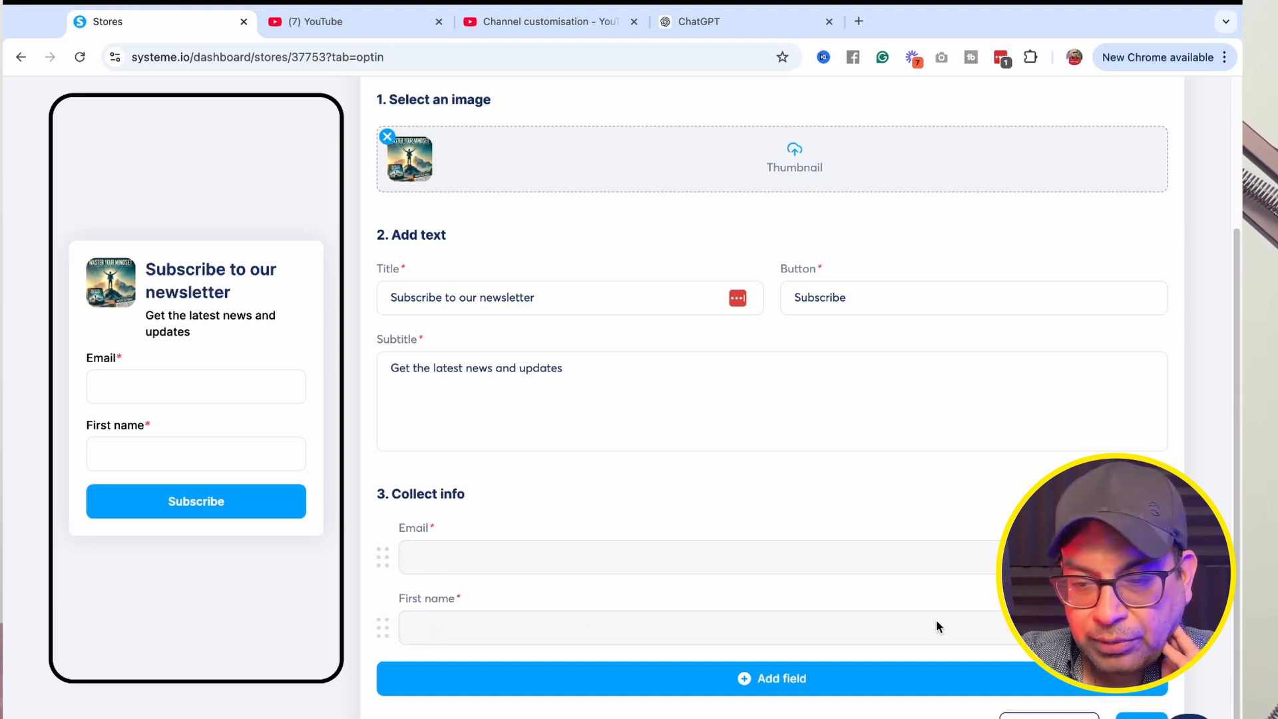
pyautogui.click(1108, 628)
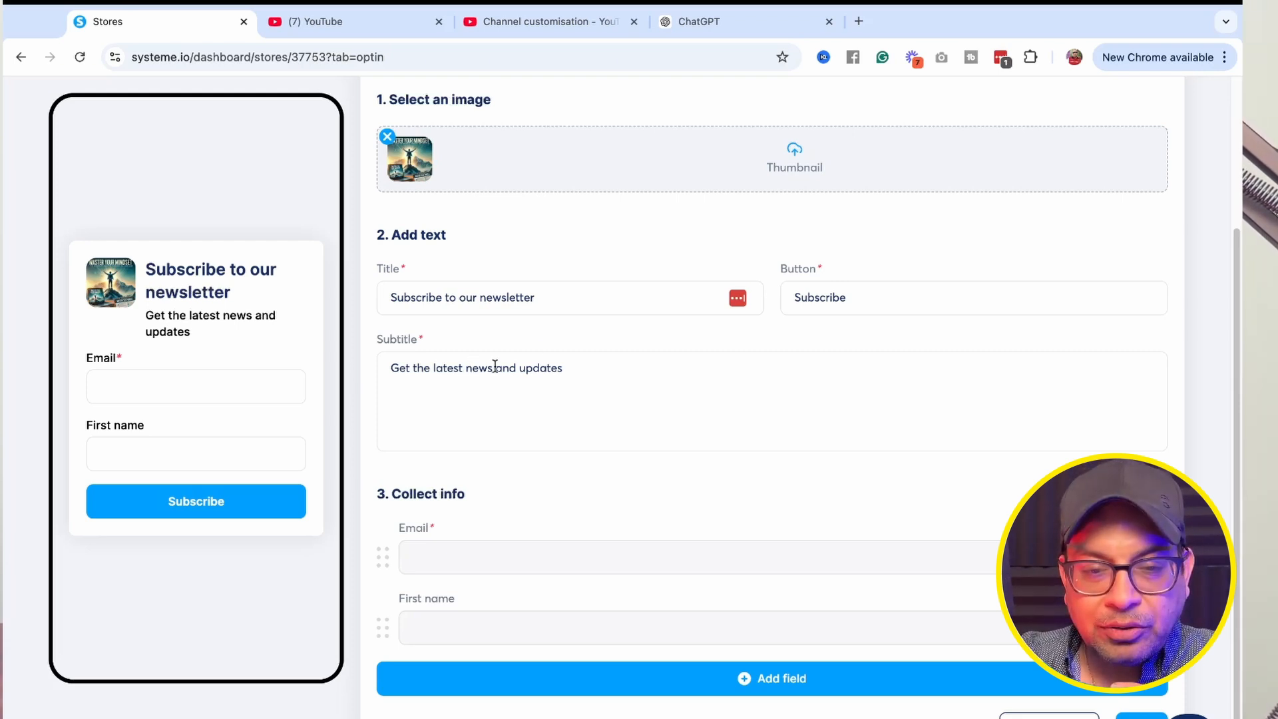
pyautogui.click(567, 368)
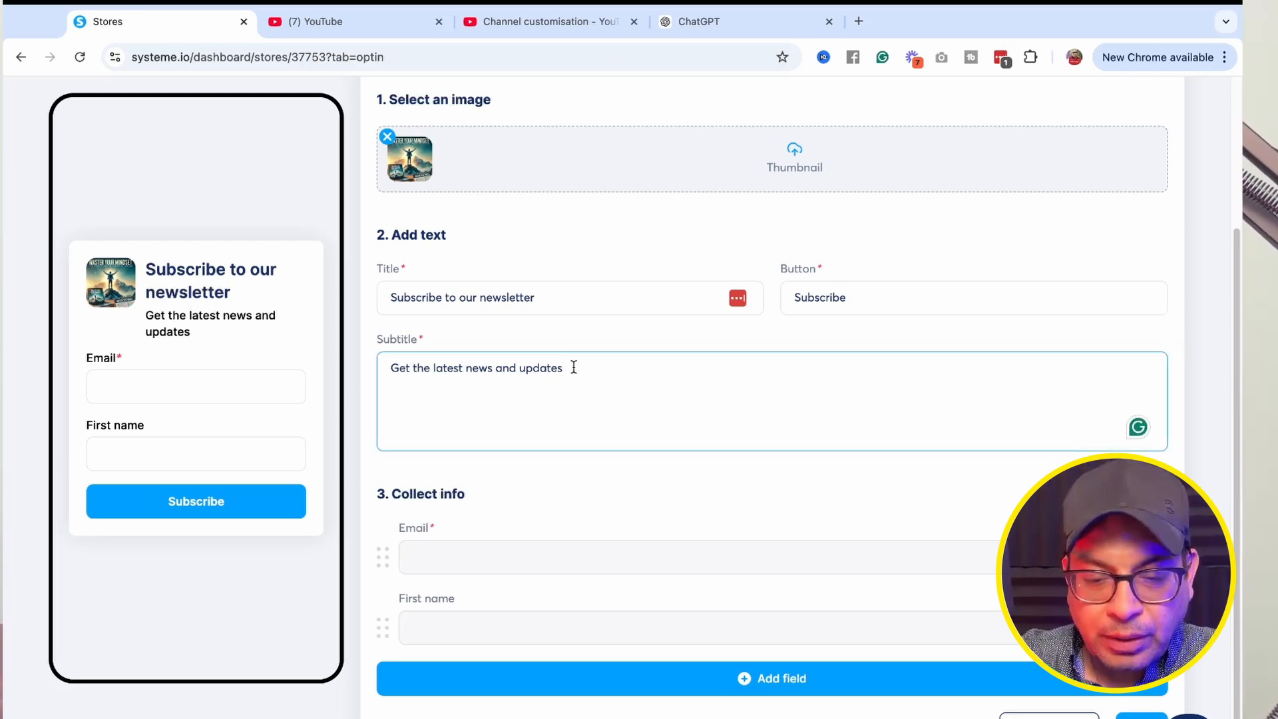
pyautogui.write('on affiliate marke')
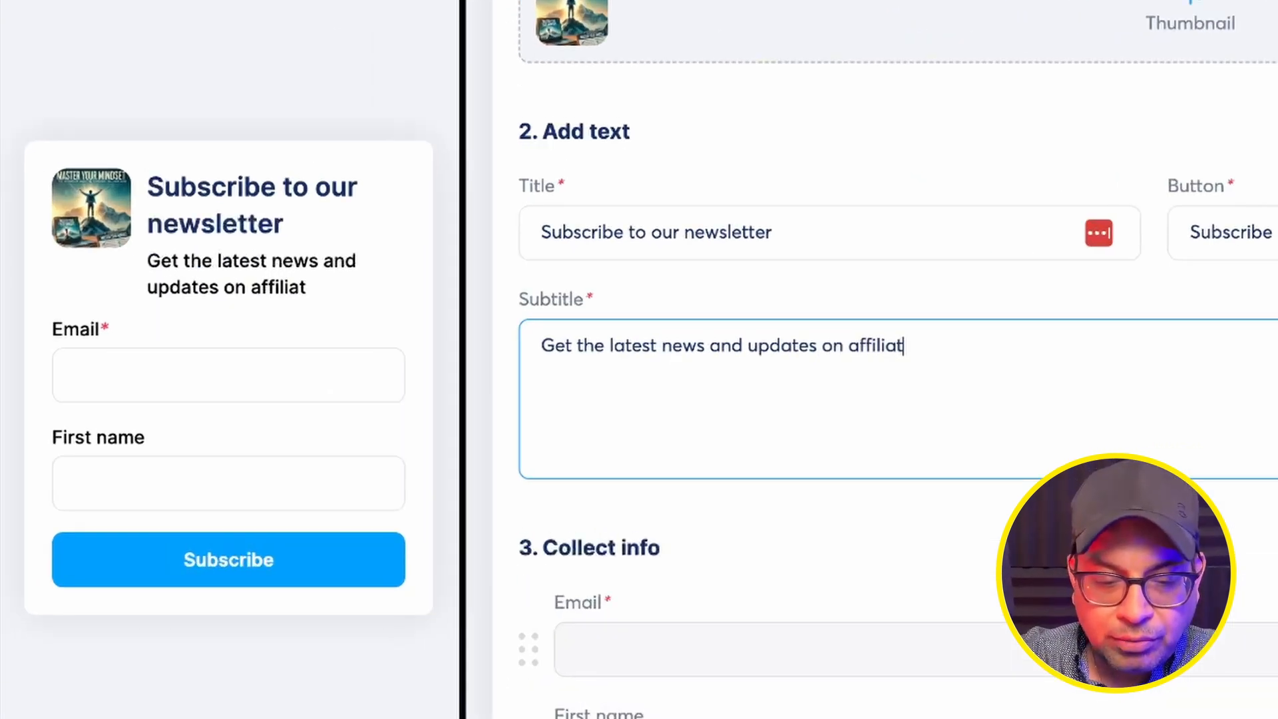
pyautogui.write('ting')
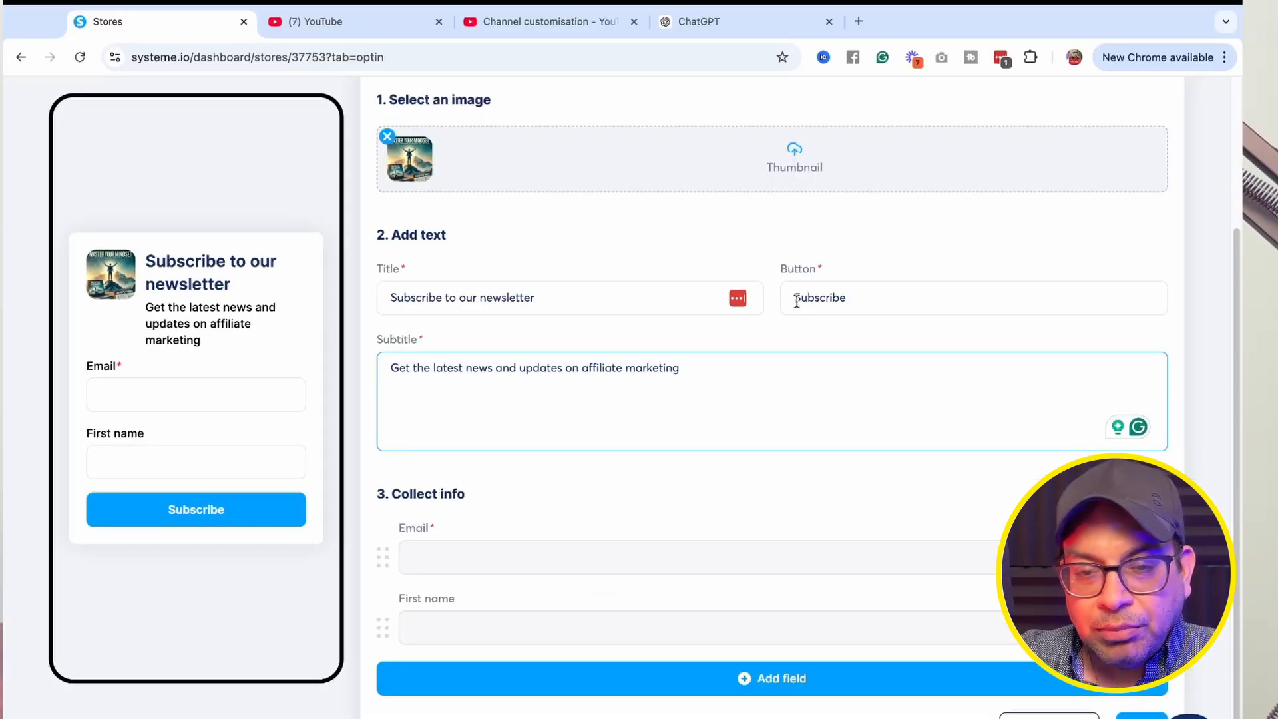
# Inspect the Button text and the list of extra fields that can be added to the form.
pyautogui.click(797, 301)
pyautogui.moveTo(793, 299); pyautogui.dragTo(854, 298)
pyautogui.click(854, 297)
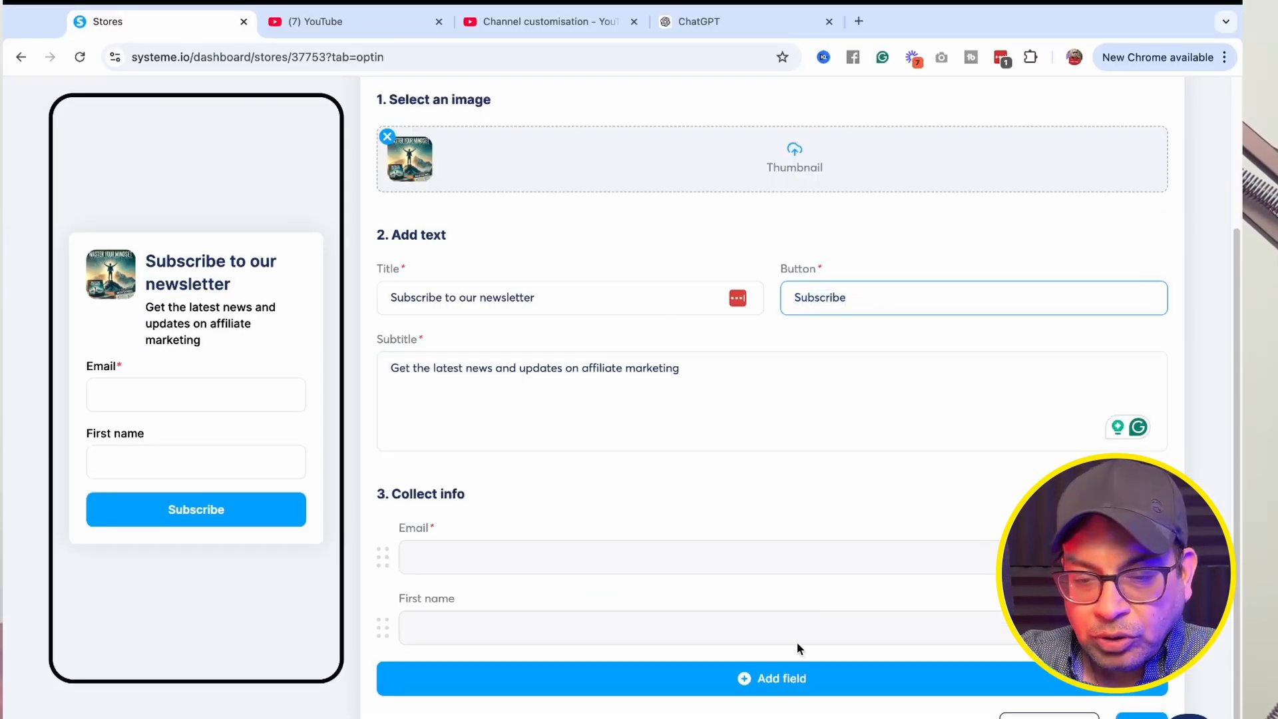
pyautogui.click(767, 685)
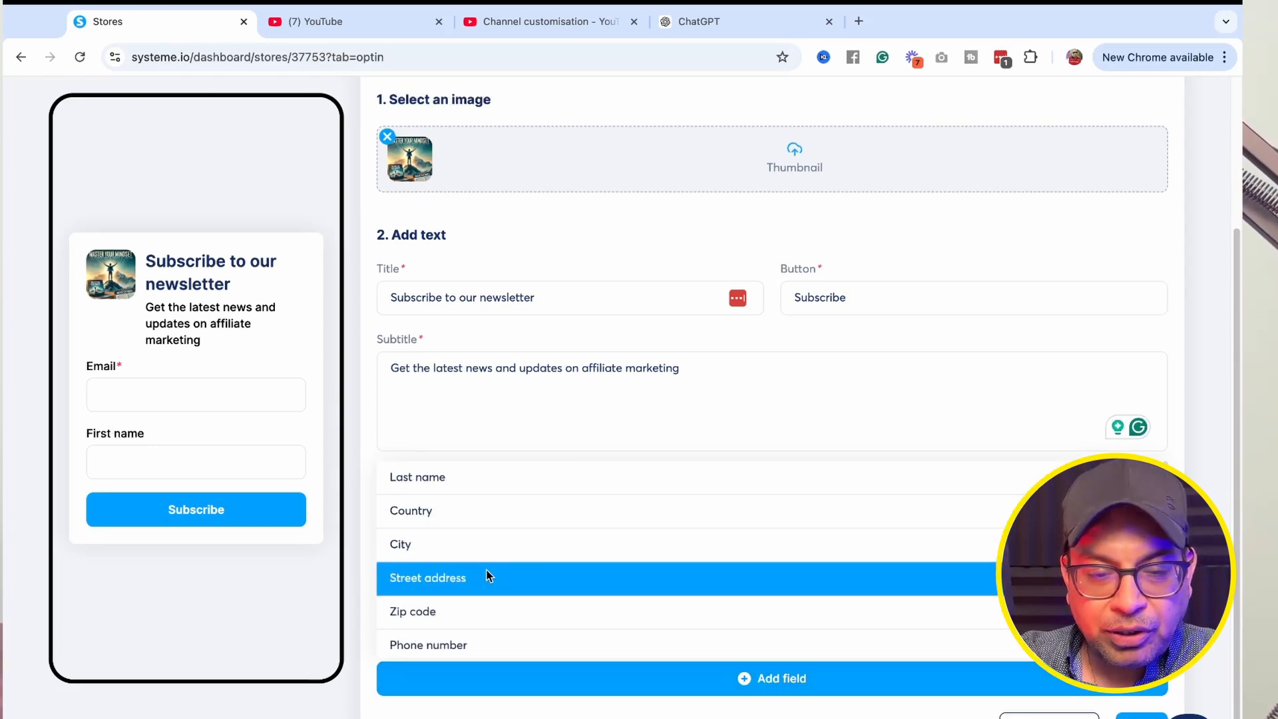
pyautogui.click(674, 429)
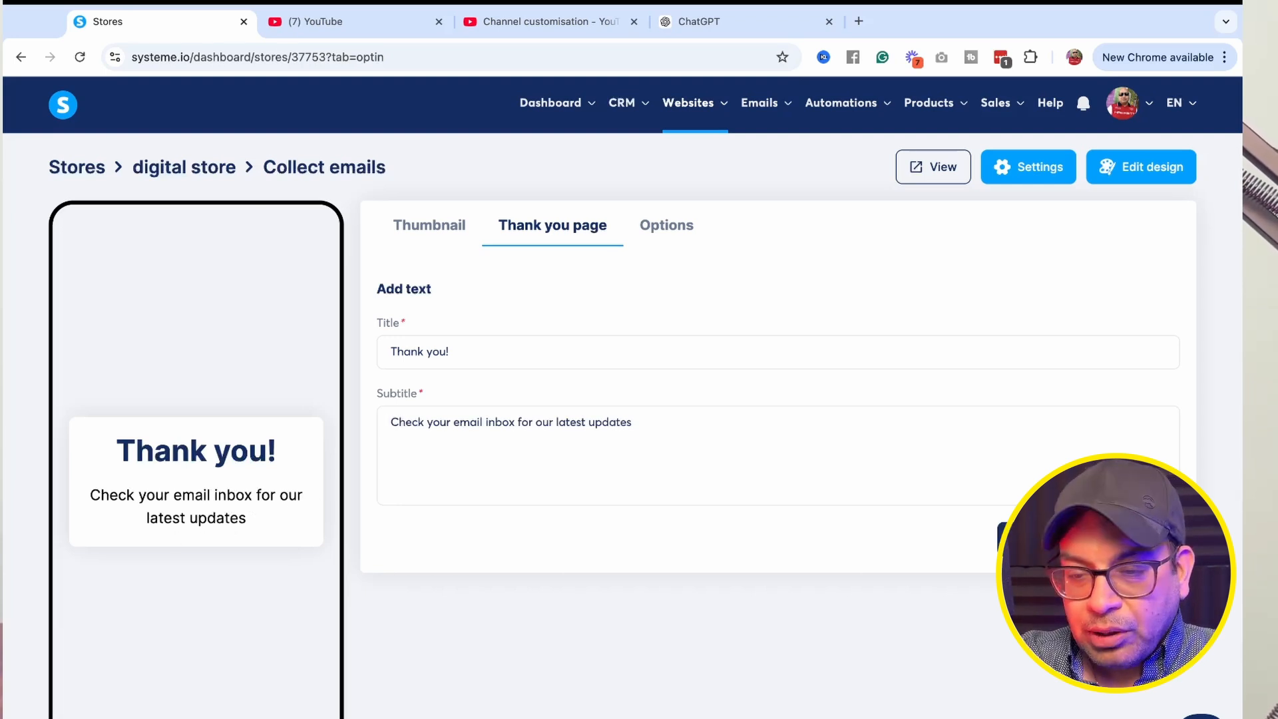
# Save the Collect emails product and return to the store's product list.
pyautogui.click(1024, 535)
pyautogui.click(1162, 400)
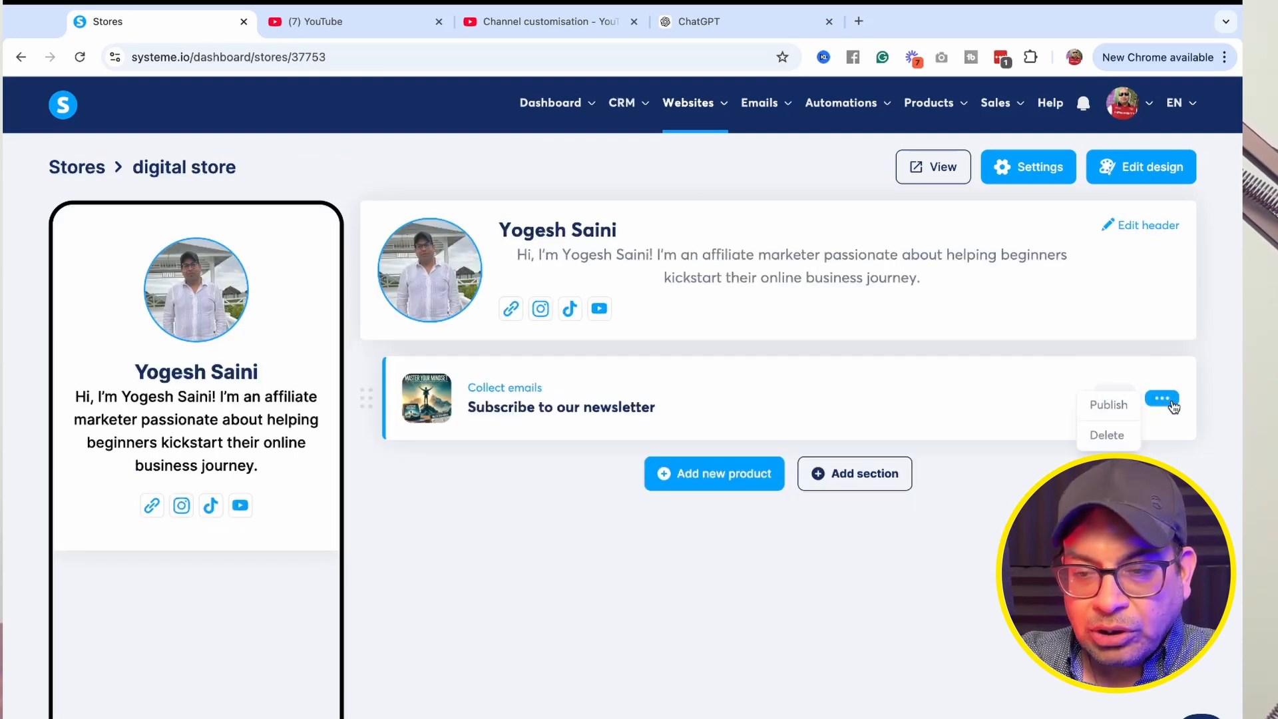
pyautogui.click(947, 470)
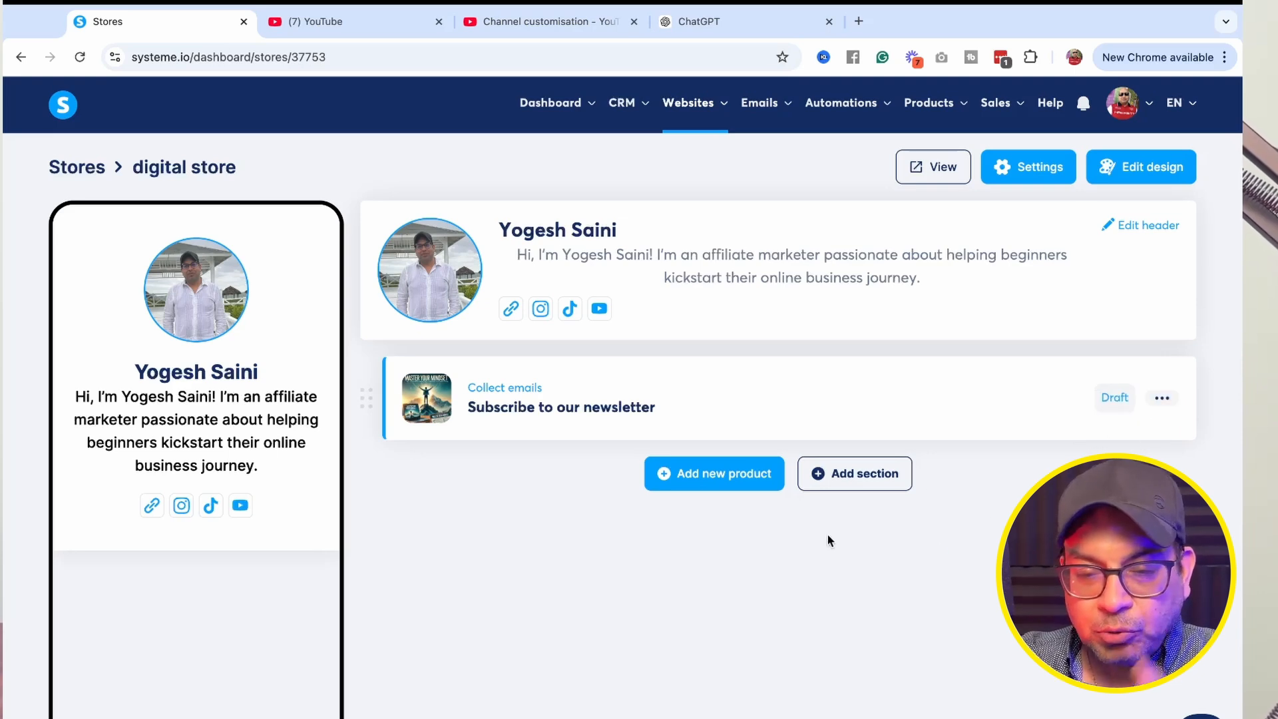
# Add a new Redirect to an external link product and upload the Syllaby-Large Rectangle-set2 image from Downloads as its thumbnail.
pyautogui.click(737, 477)
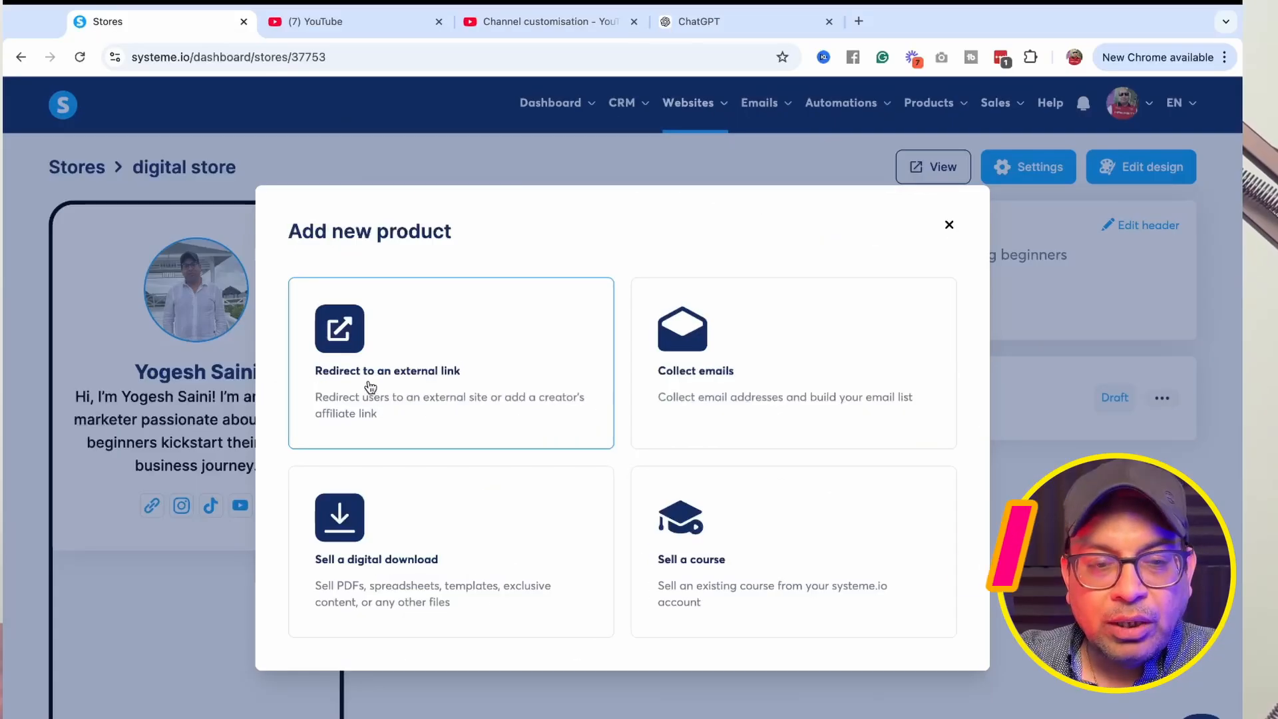
pyautogui.click(397, 378)
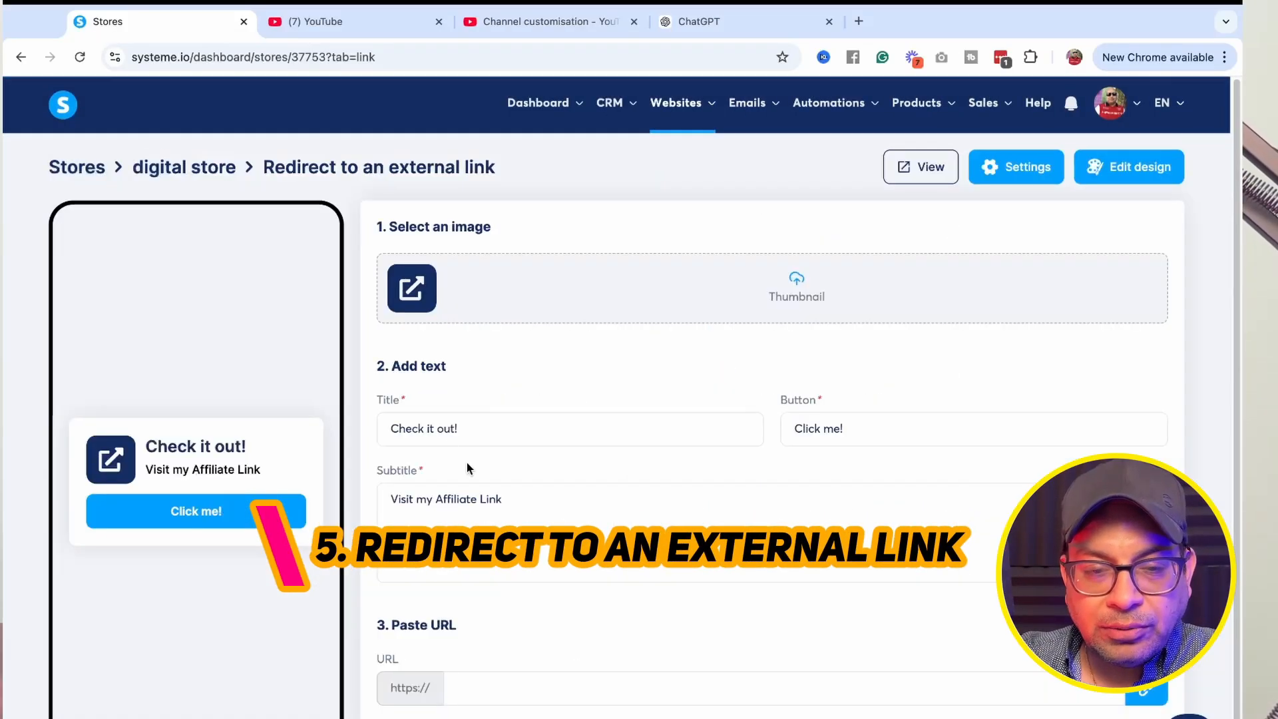
pyautogui.click(802, 286)
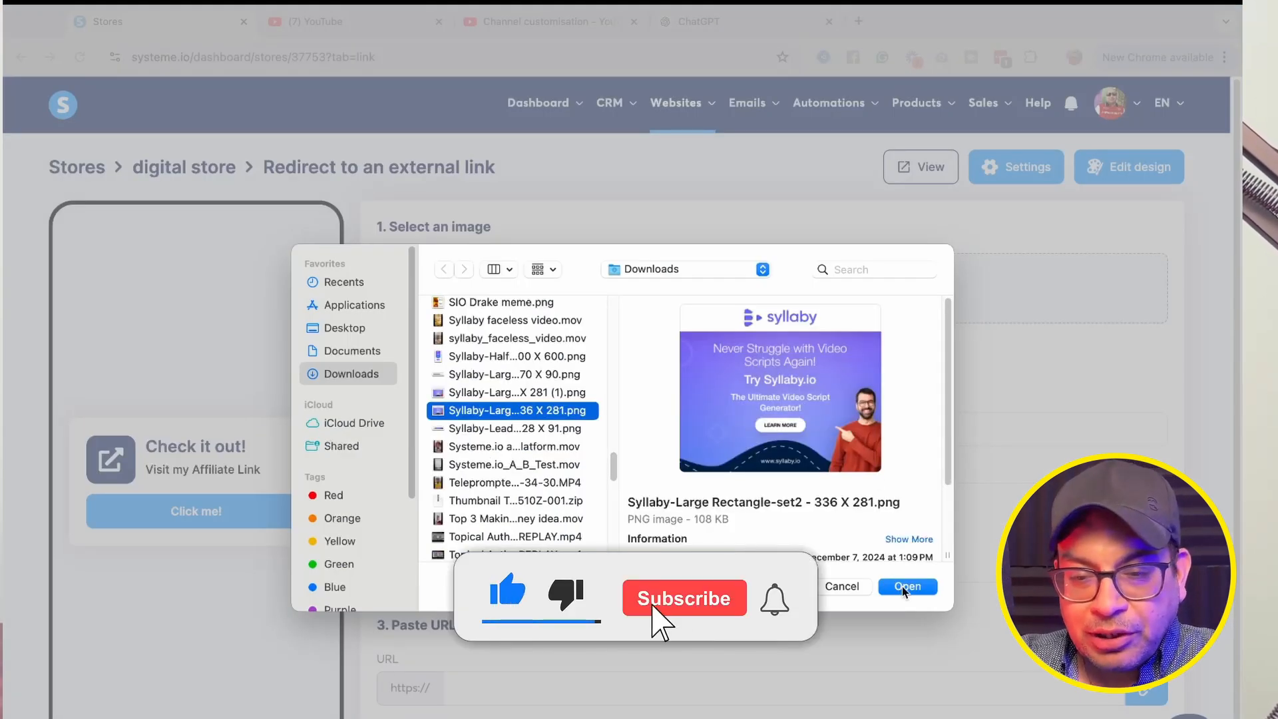
pyautogui.click(901, 586)
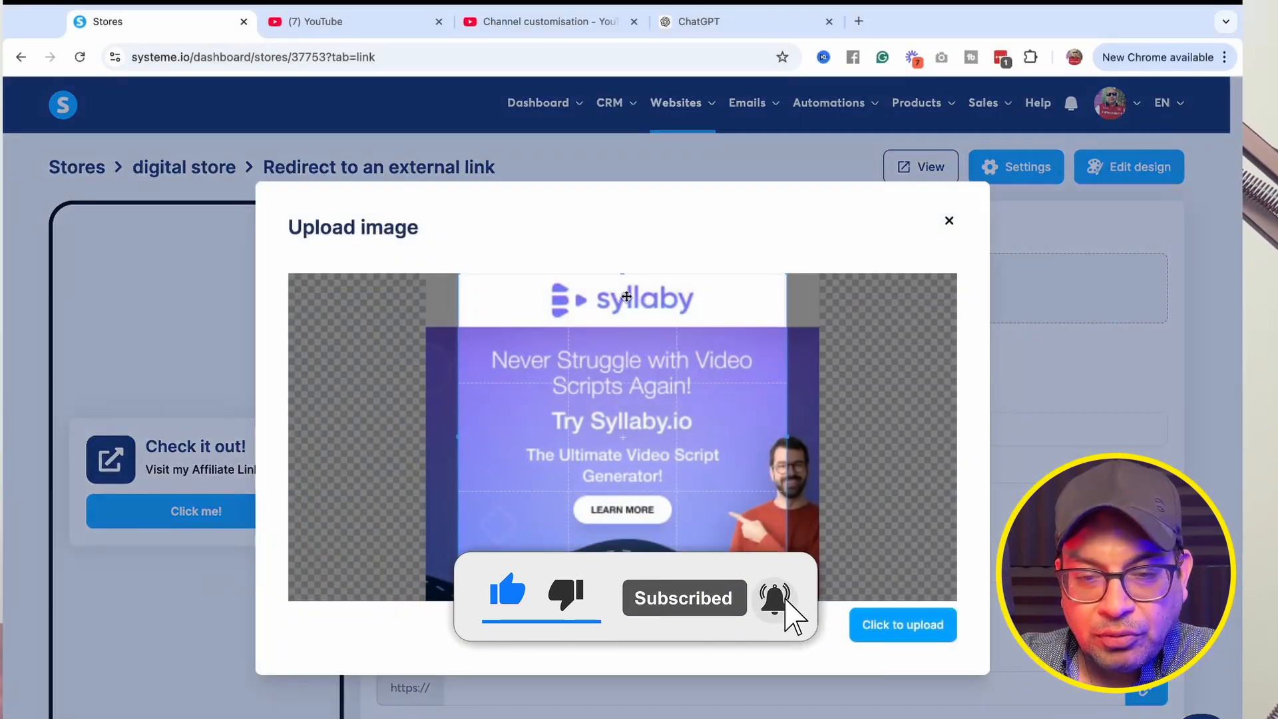
pyautogui.click(880, 624)
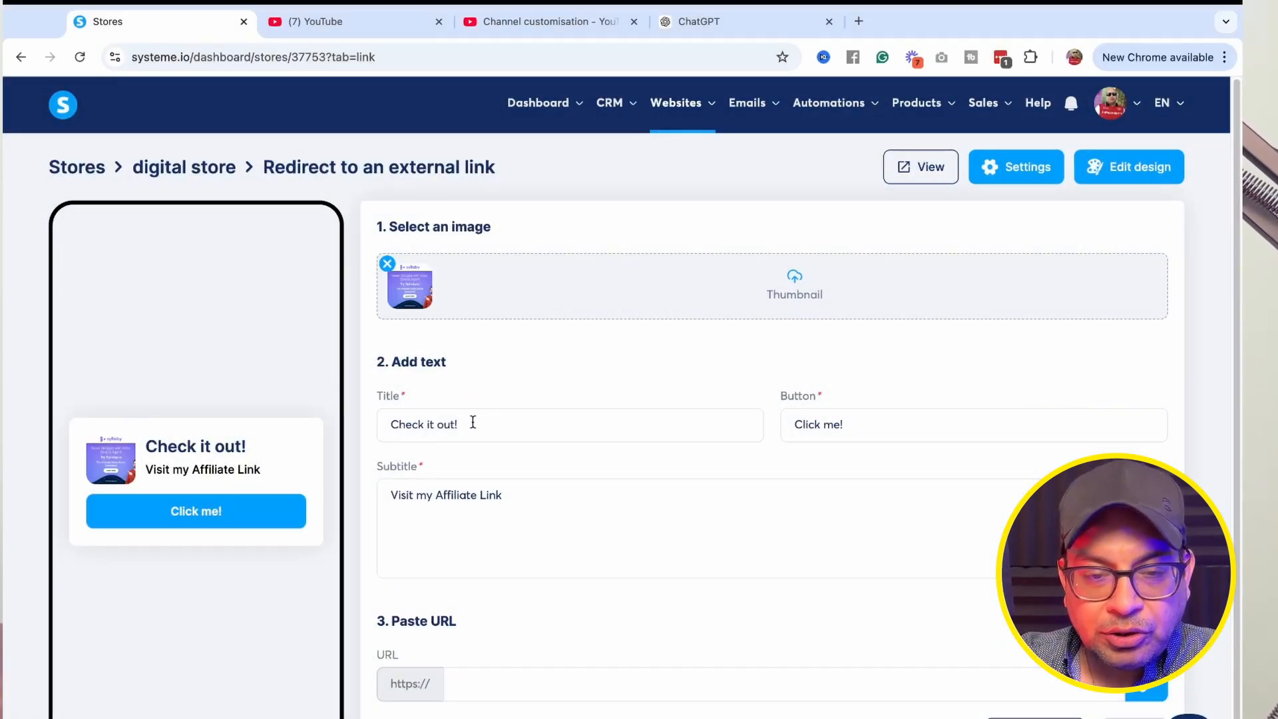
# Set the subtitle to 'Create Videos for your social media in 2 min' and the title to 'Syllaby.io'.
pyautogui.moveTo(381, 426); pyautogui.dragTo(793, 426)
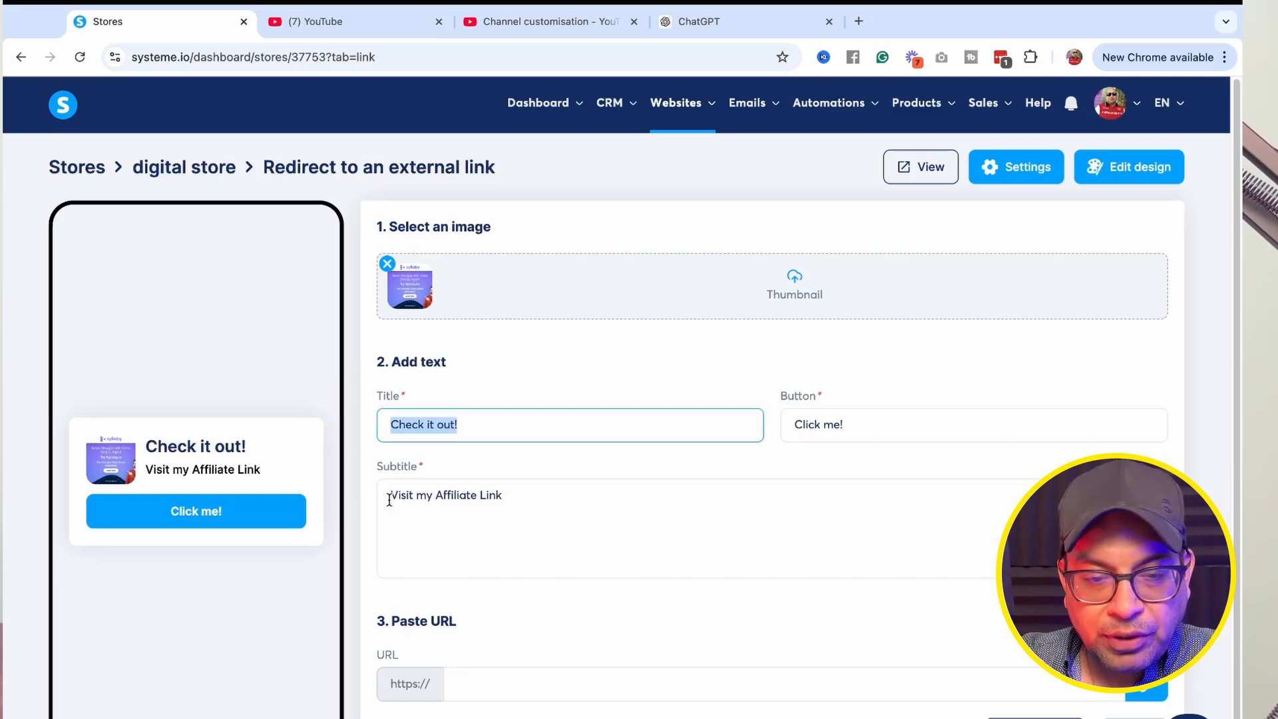
pyautogui.moveTo(390, 495); pyautogui.dragTo(504, 495)
pyautogui.write('Create Videos for your social media in 2 min')
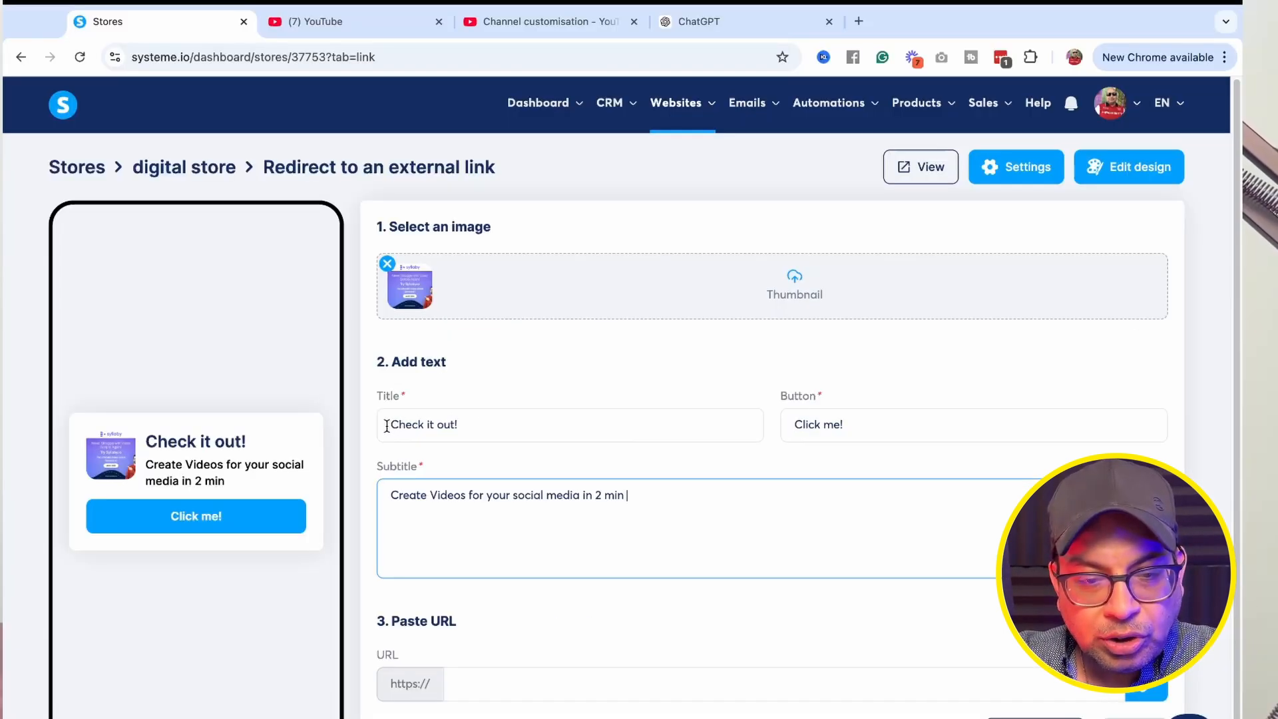
pyautogui.click(464, 424)
pyautogui.tripleClick(399, 422)
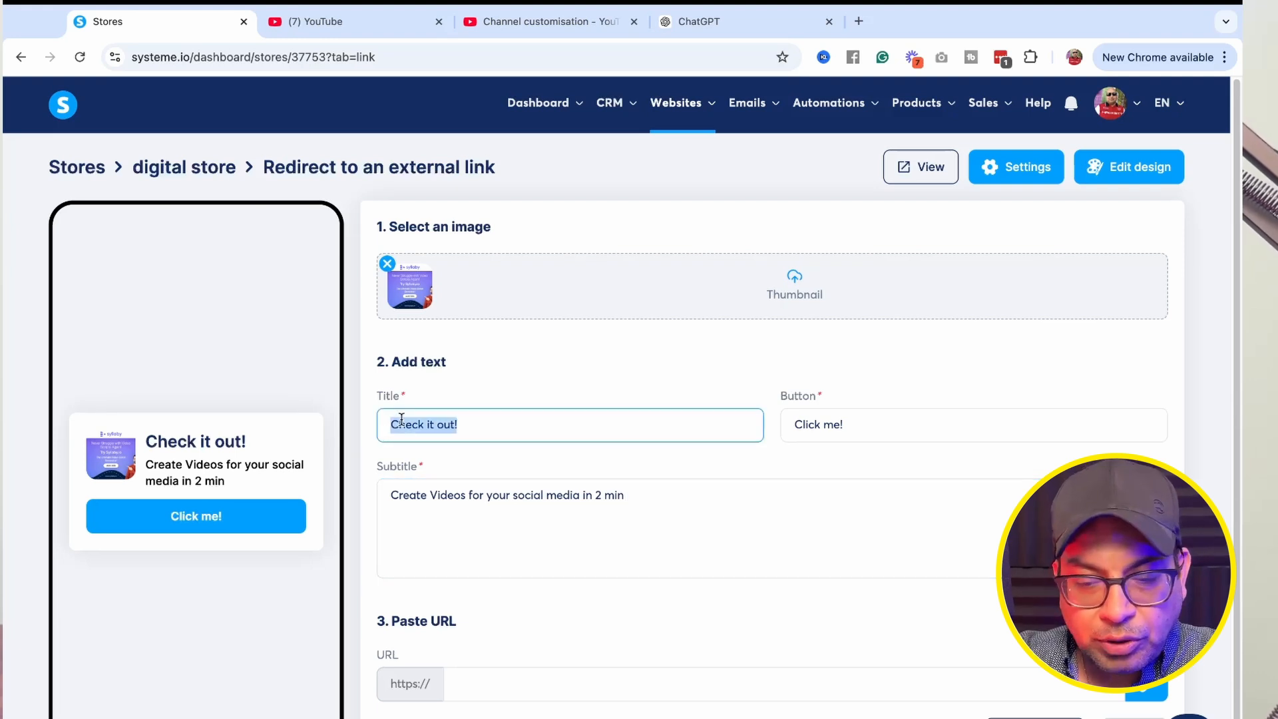
pyautogui.press('BackSpace')
pyautogui.write('Syllaby.io')
# Change the button text to 'Free Trial'.
pyautogui.click(863, 428)
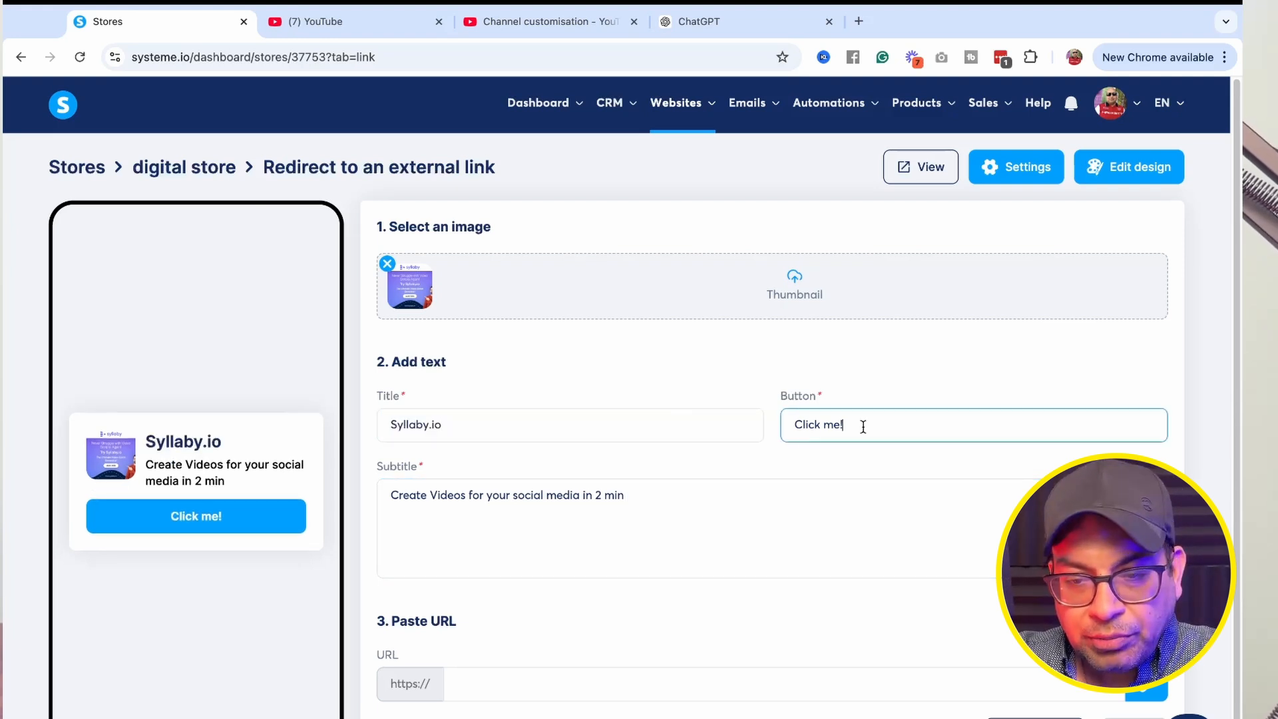
pyautogui.moveTo(862, 428); pyautogui.dragTo(802, 431)
pyautogui.press('BackSpace')
pyautogui.write('Fr')
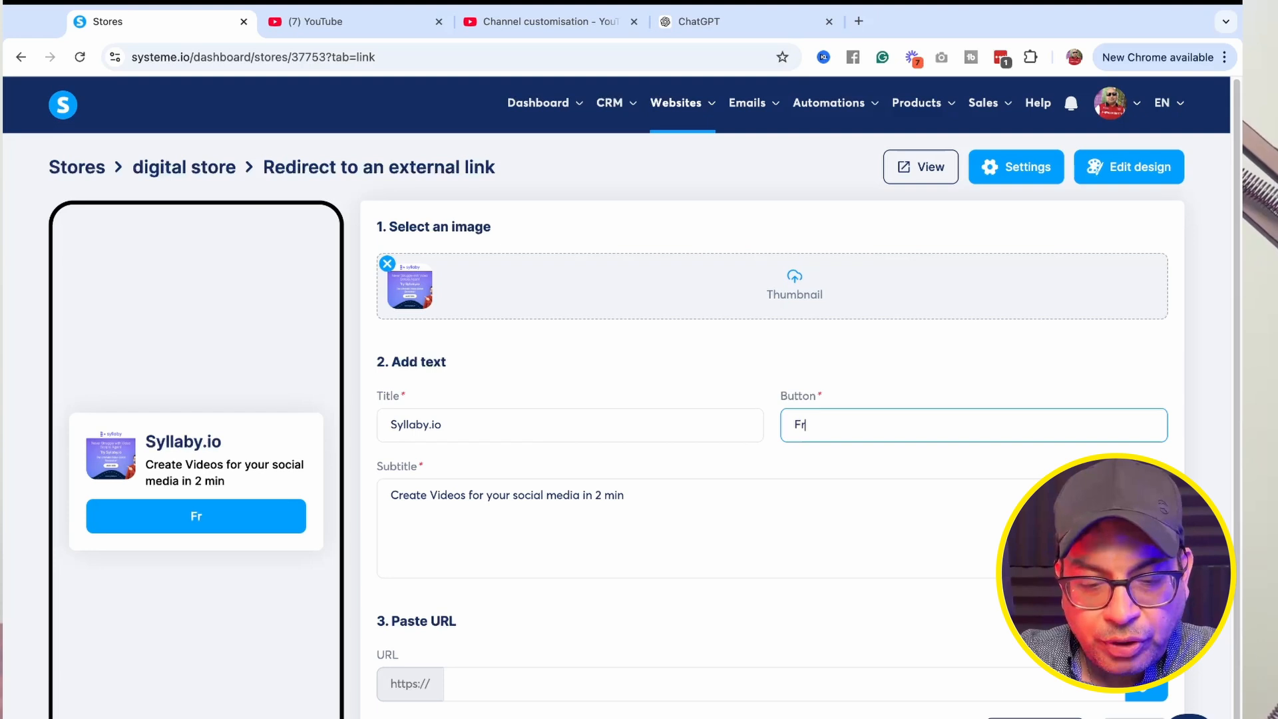
pyautogui.write('ee Trila')
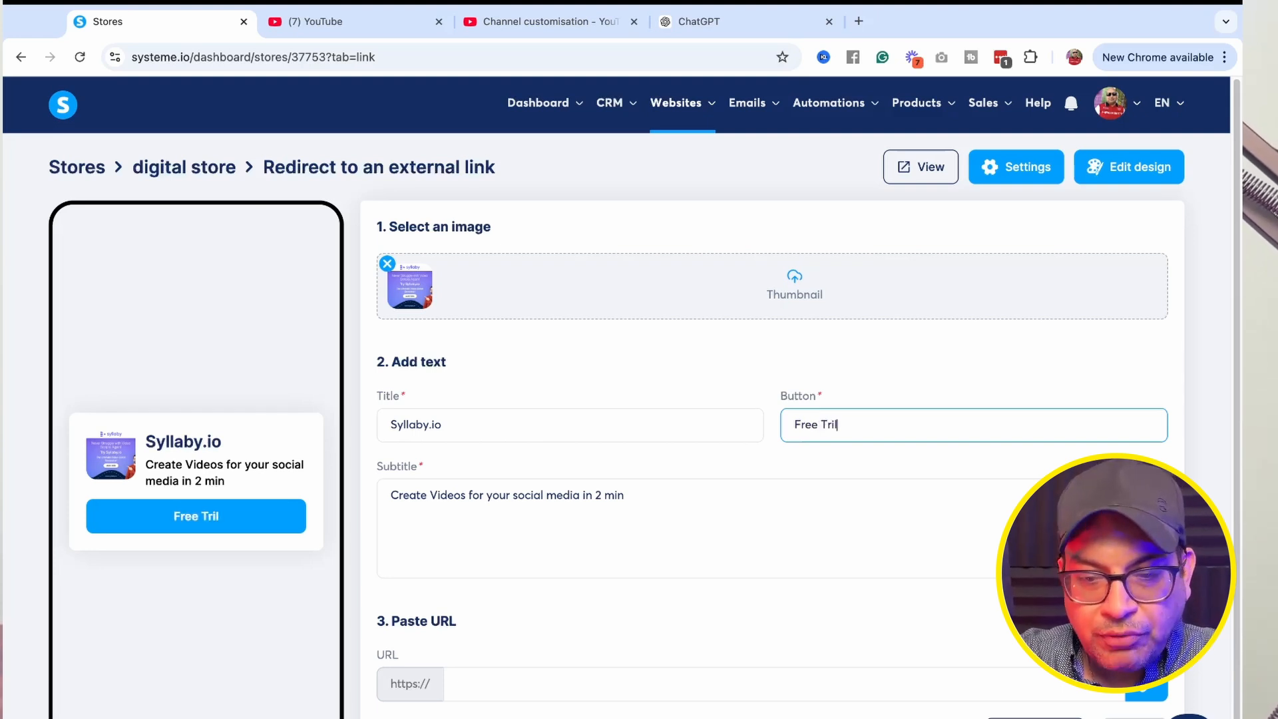
pyautogui.press('BackSpace')
pyautogui.press('BackSpace')
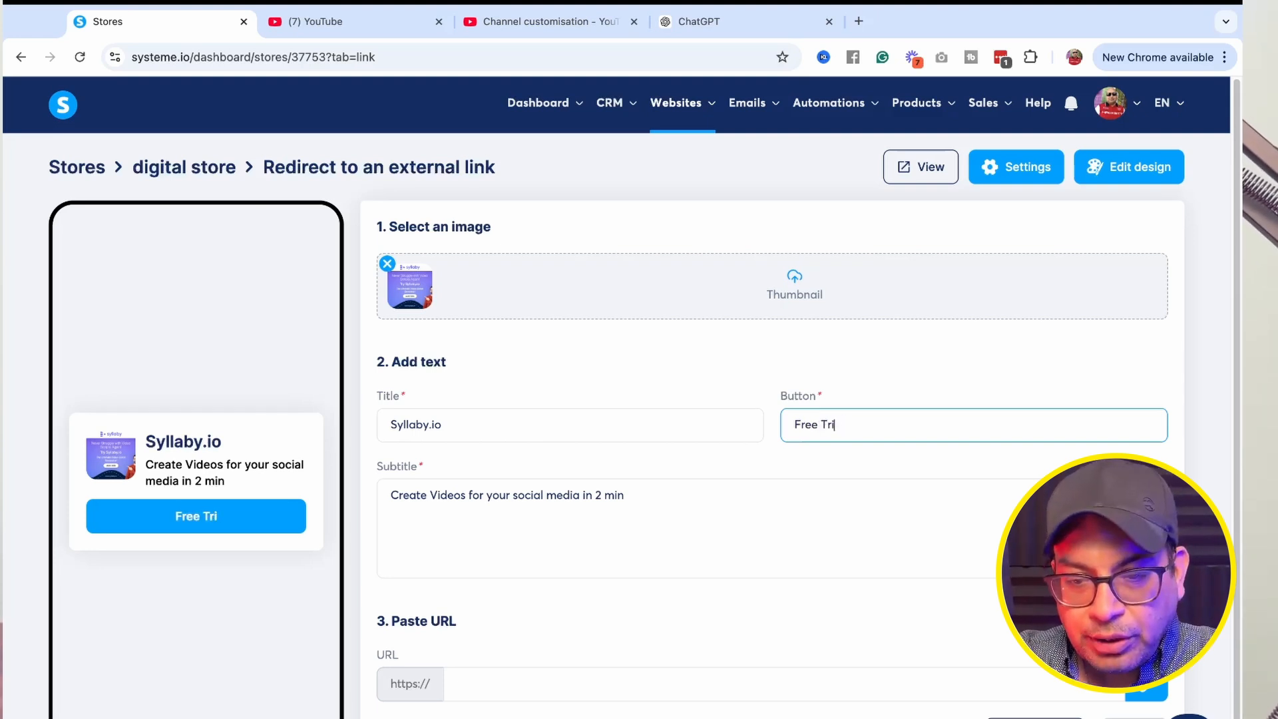
pyautogui.write('al')
pyautogui.click(453, 683)
pyautogui.write('www.utilizeyourbusiness.com/tools/syllab')
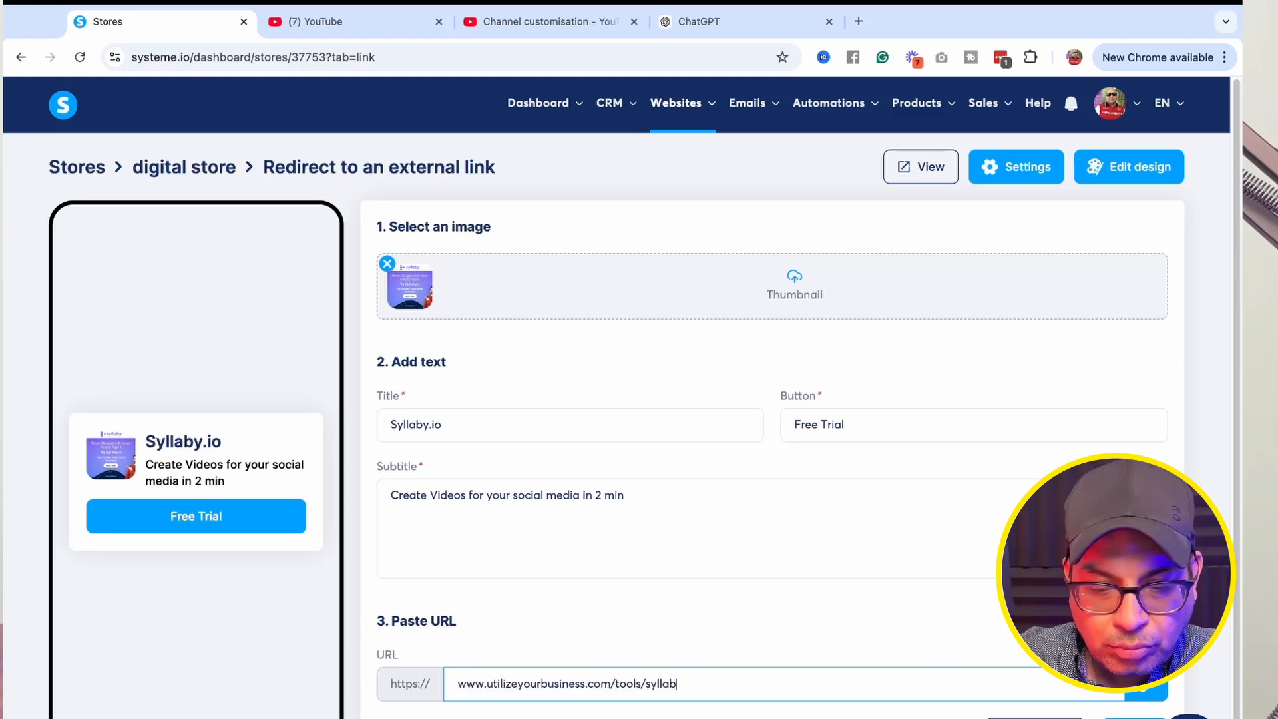
pyautogui.click(1132, 717)
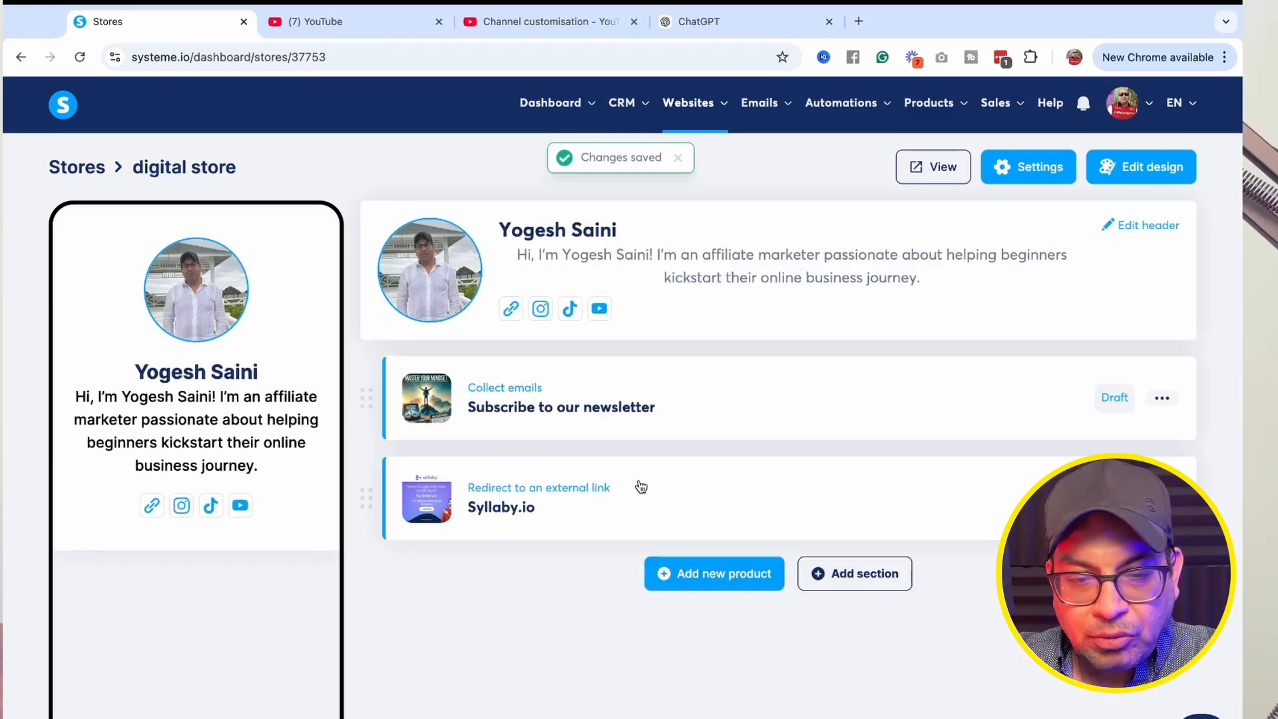
# Add another external link product and upload 970 x 90 Large Leaderboard-02.jpg as its thumbnail, cropped to the Get your free account button.
pyautogui.moveTo(690, 486); pyautogui.dragTo(579, 494)
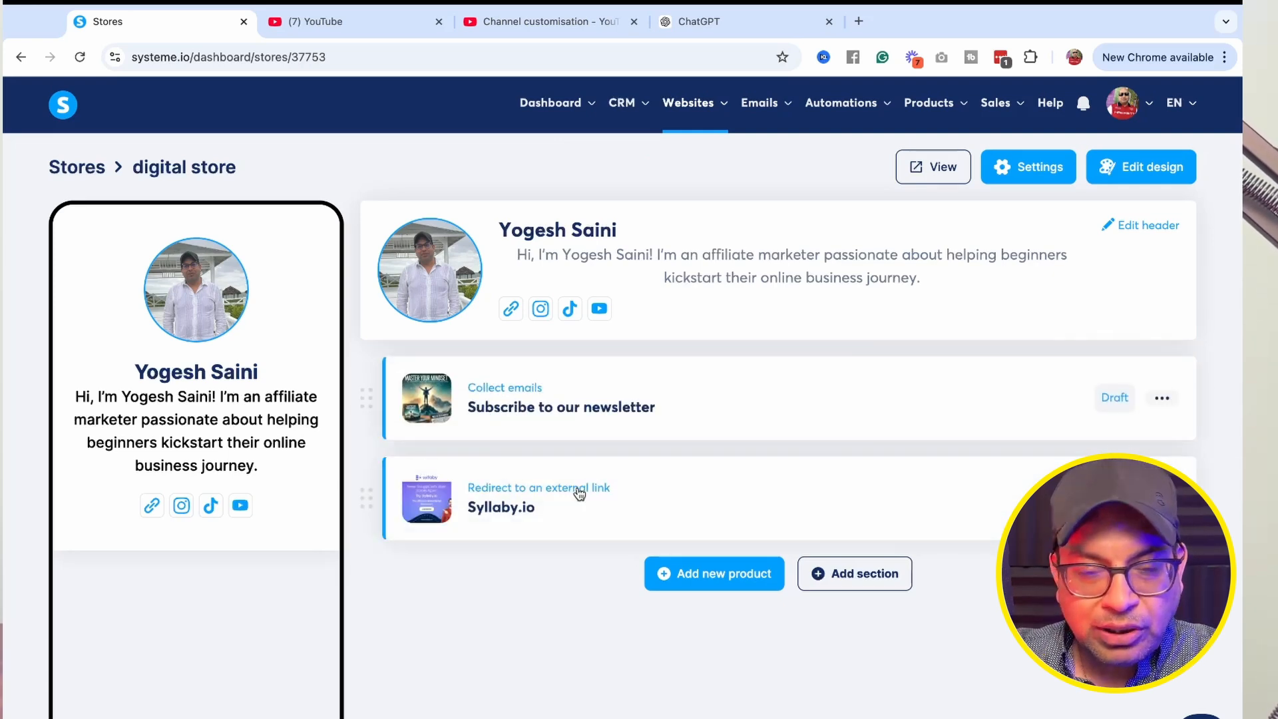
pyautogui.click(718, 581)
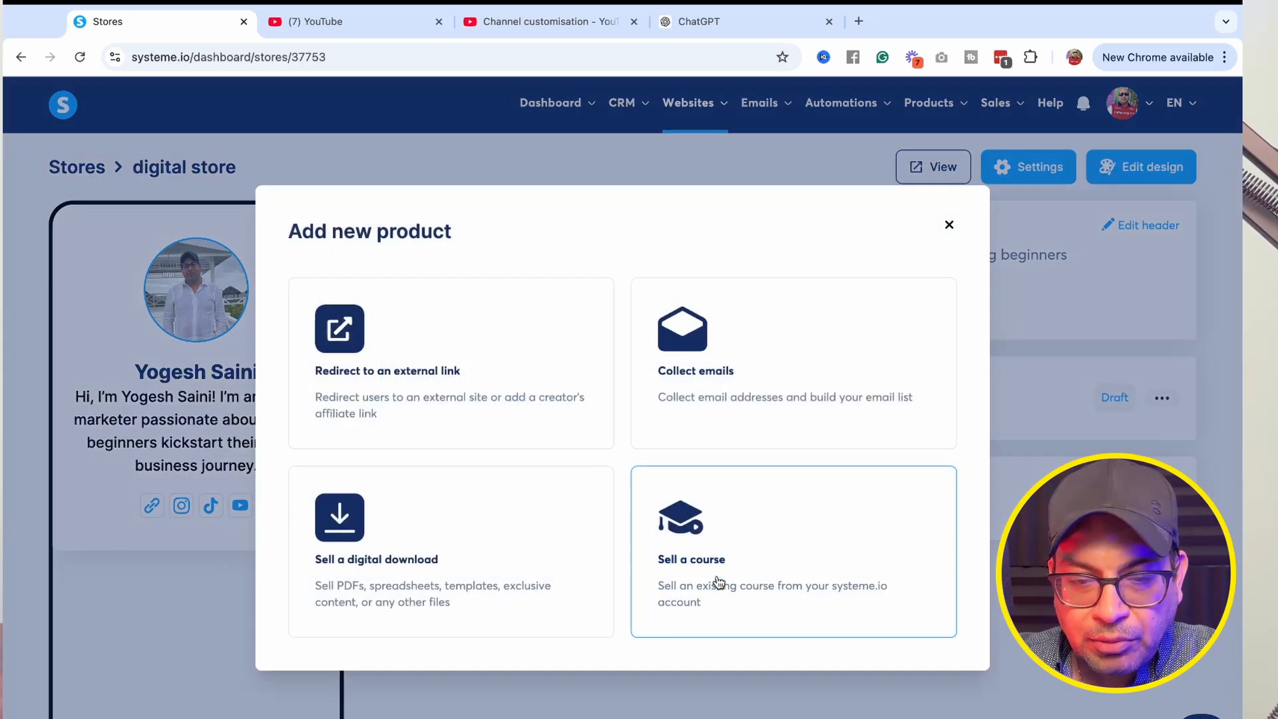
pyautogui.click(402, 353)
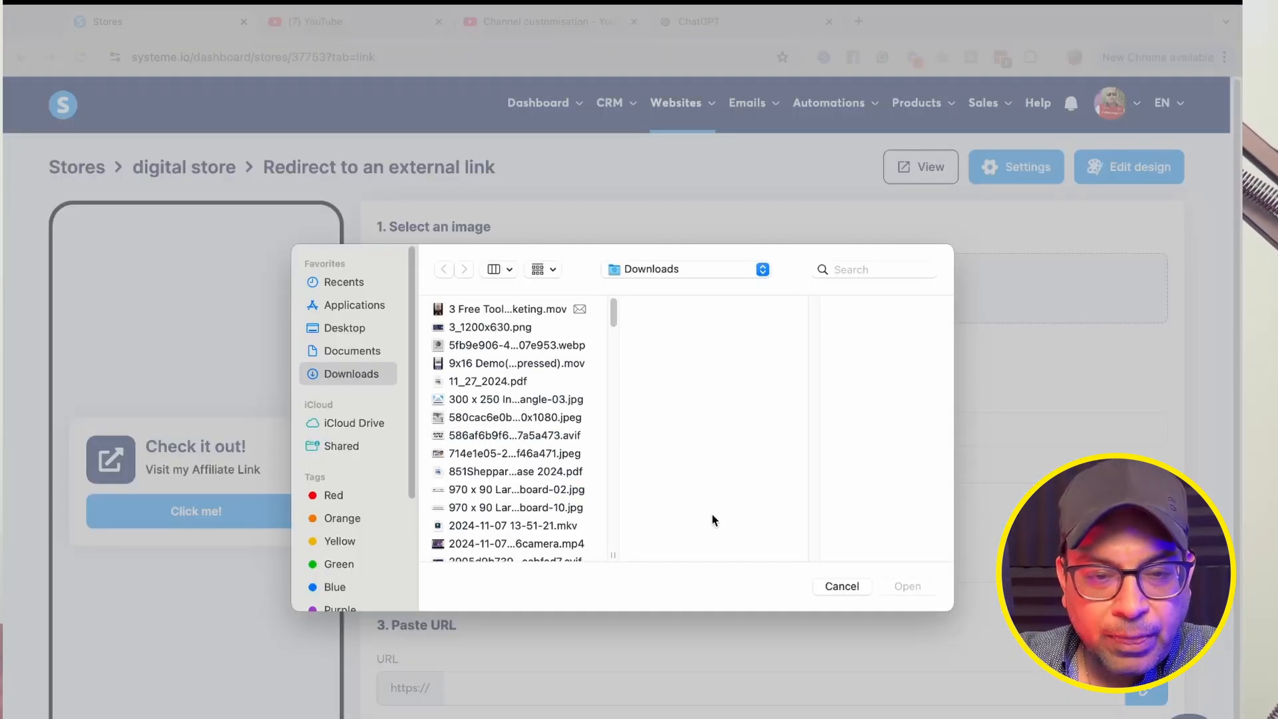
pyautogui.click(512, 338)
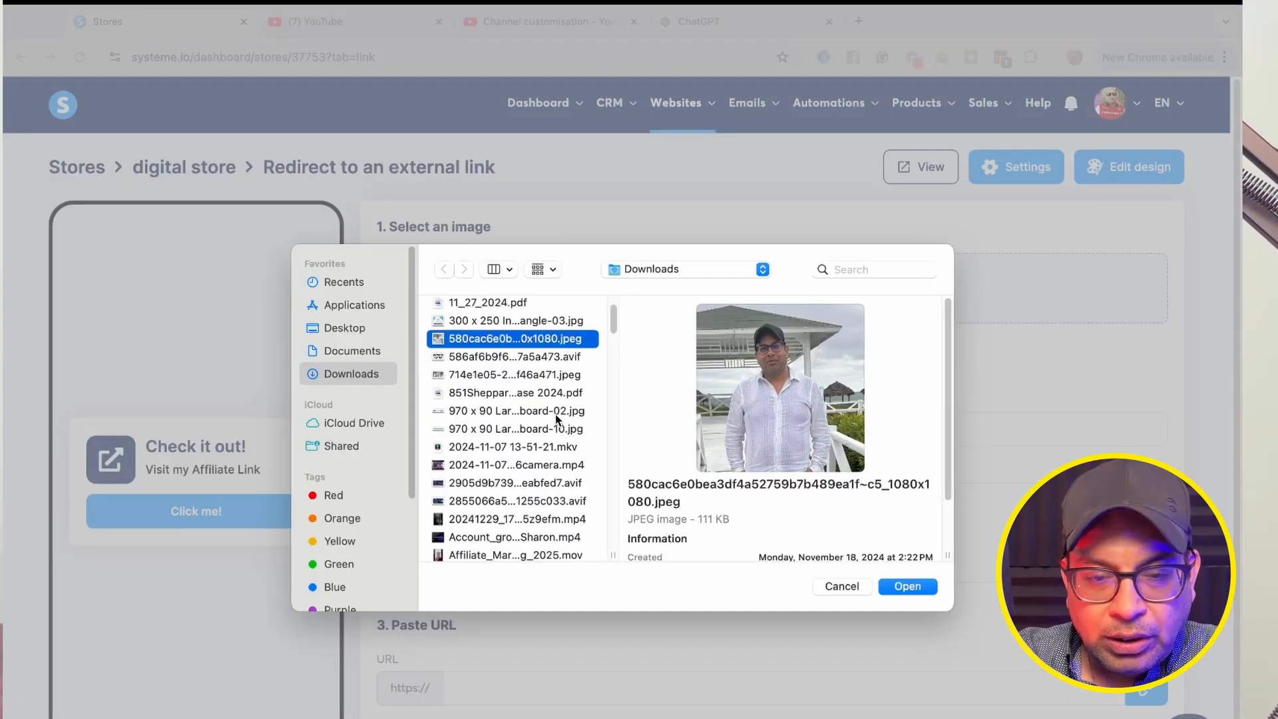
pyautogui.click(549, 413)
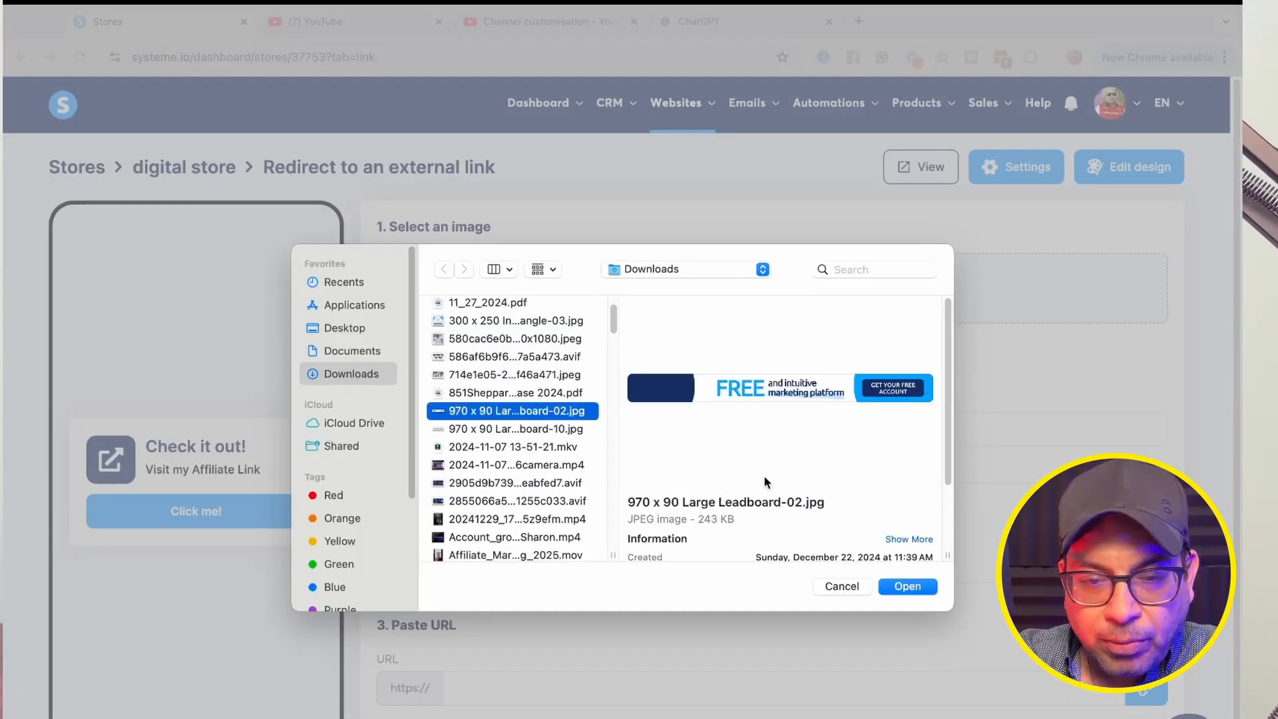
pyautogui.click(909, 591)
pyautogui.moveTo(623, 436); pyautogui.dragTo(887, 436)
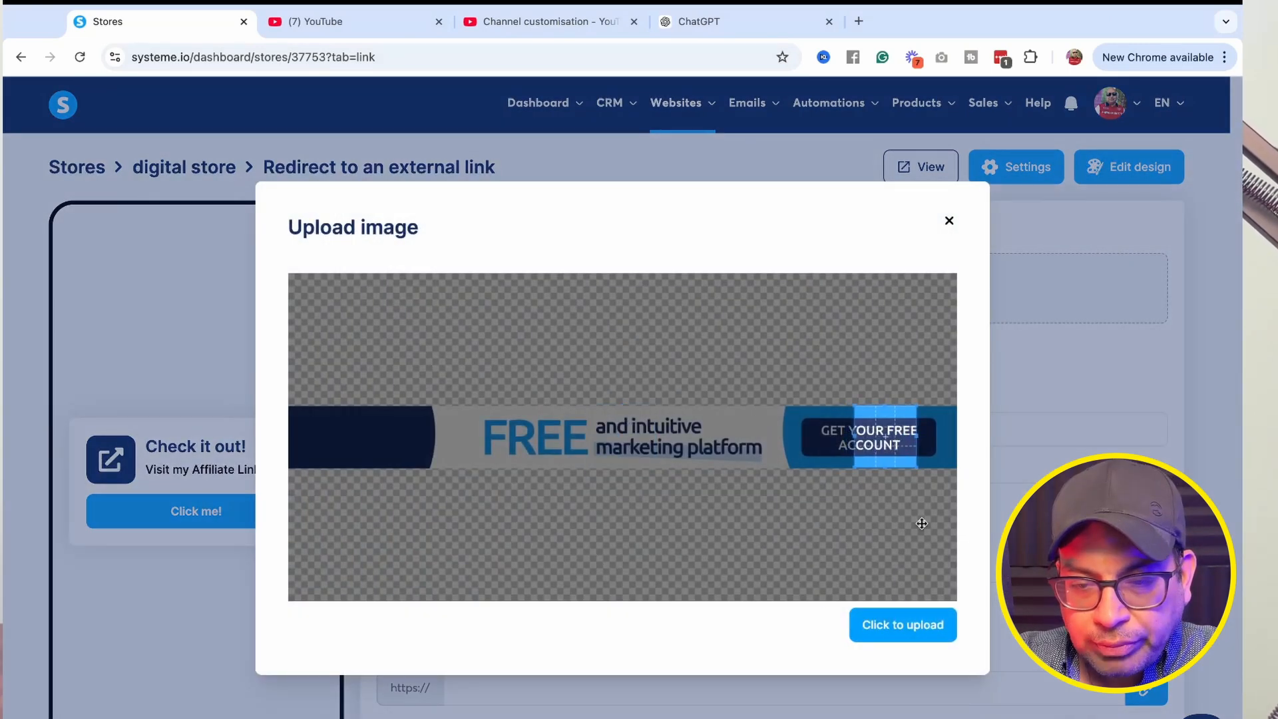
pyautogui.click(898, 622)
# Fill in the title 'All in One Platform', button 'Free Account' and subtitle 'All-in-one platform for starting your online business for FREE.'.
pyautogui.write('All in One Platform')
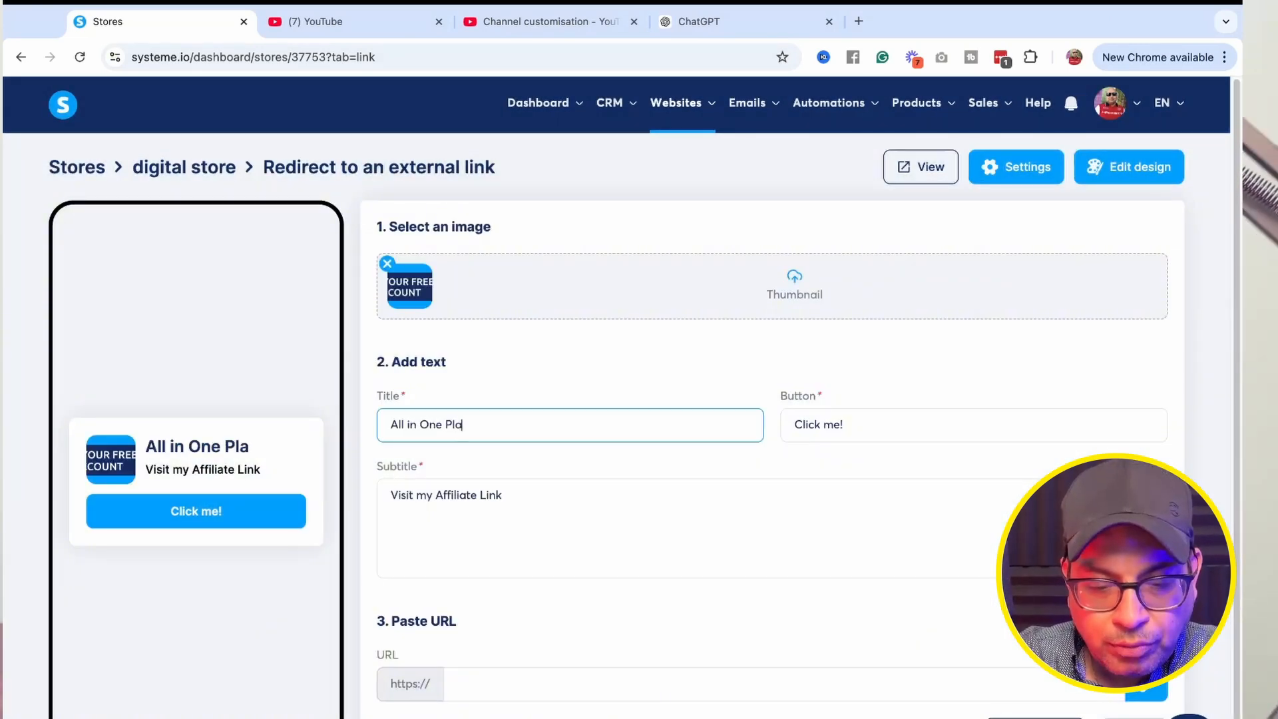
pyautogui.press('Tab')
pyautogui.write('Free Account')
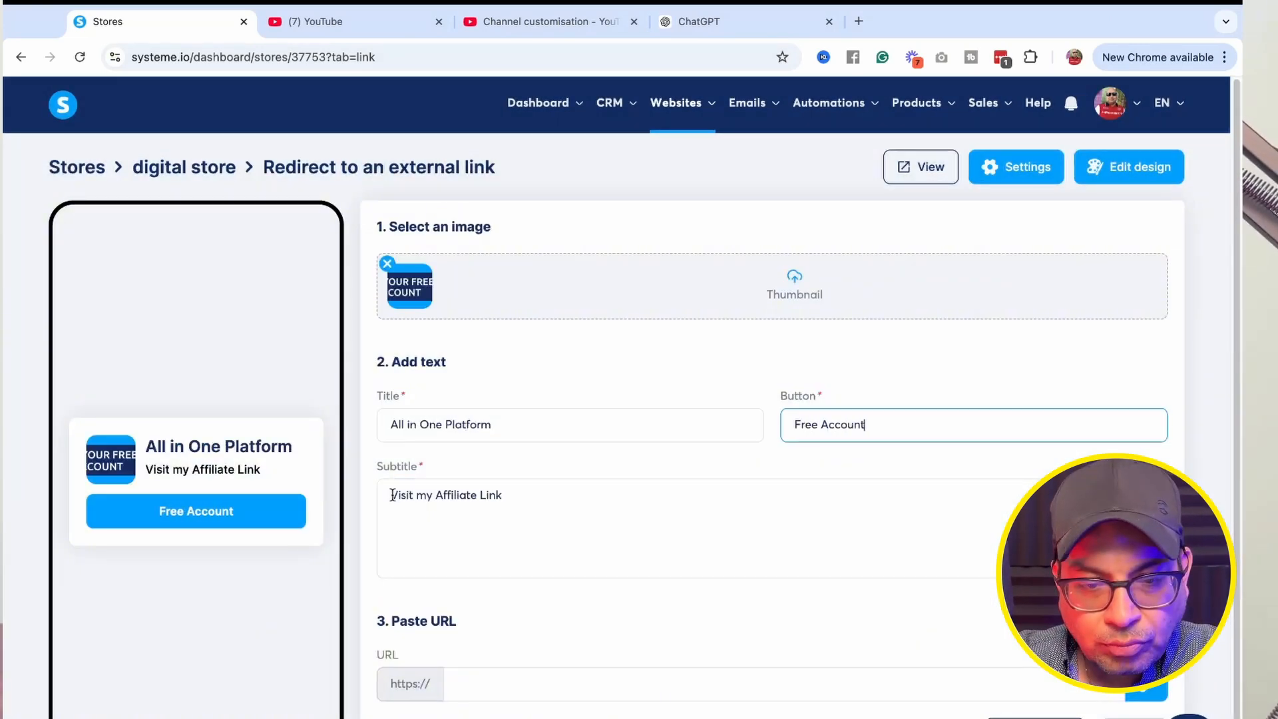
pyautogui.moveTo(391, 494); pyautogui.dragTo(536, 493)
pyautogui.write('All-in-one platform for starting your online business for FREE.')
pyautogui.click(438, 495)
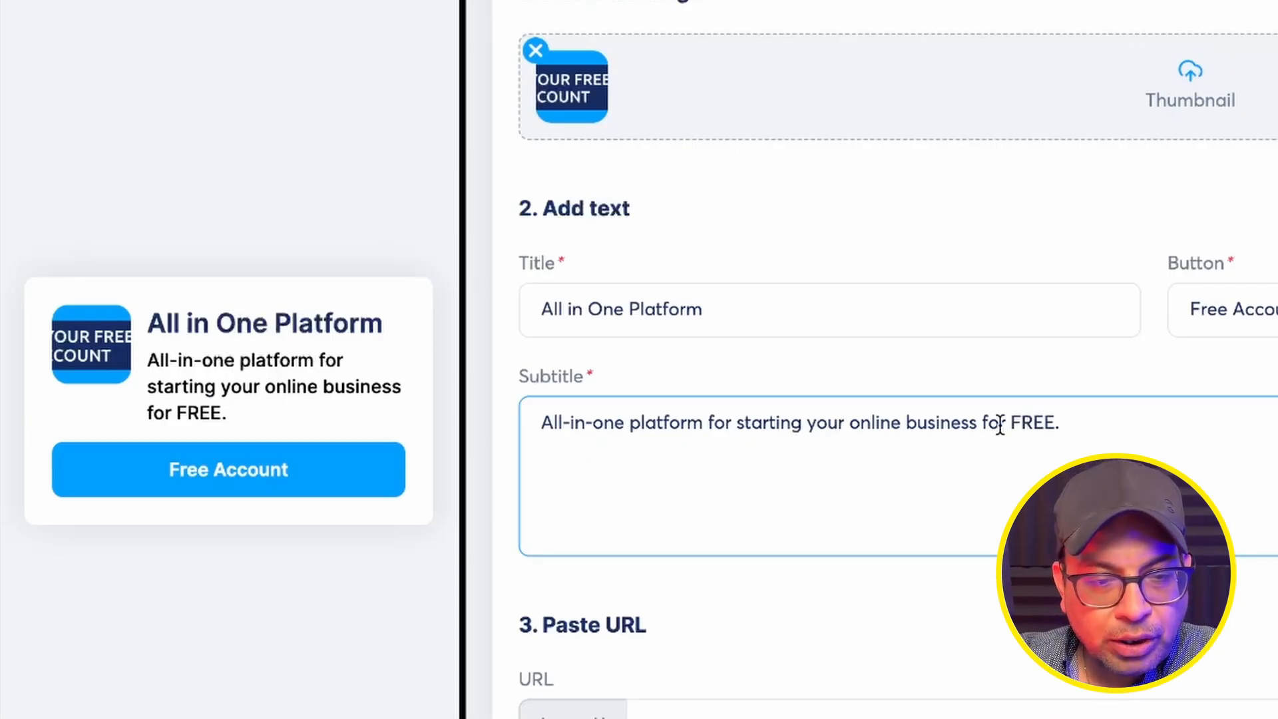
pyautogui.click(728, 715)
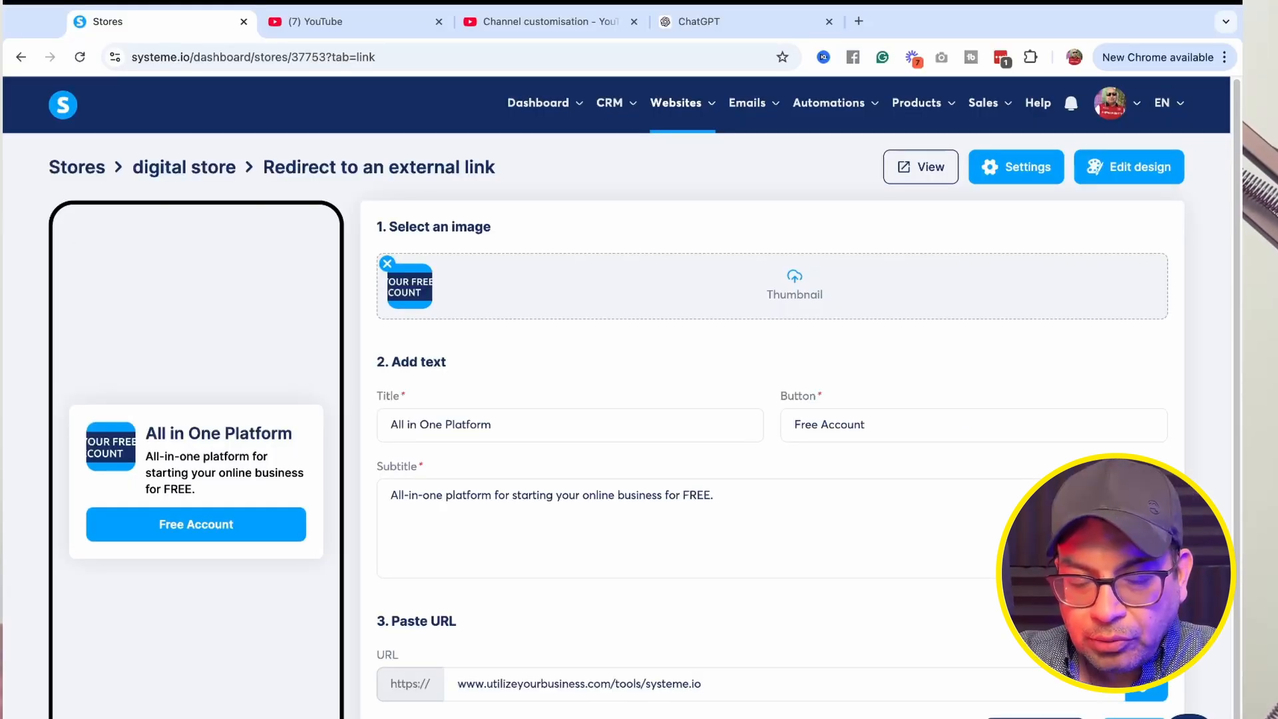
pyautogui.press('Return')
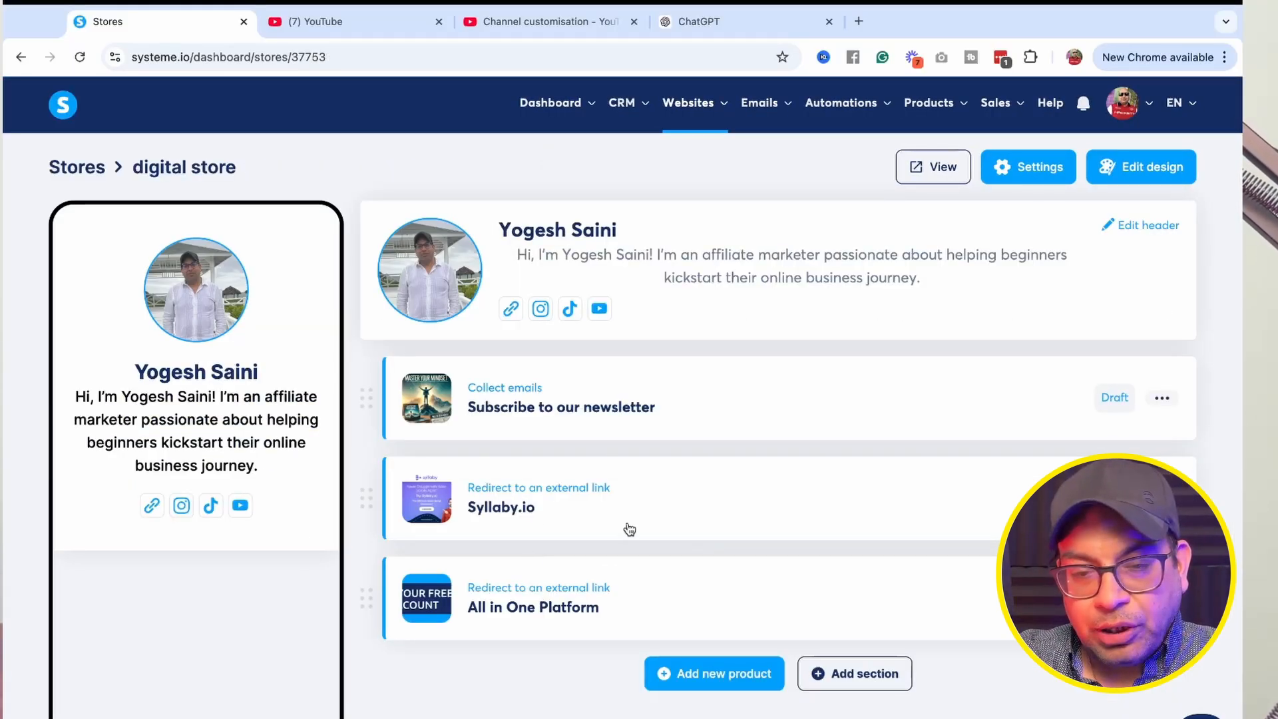
# Add a new Sell a digital download product and upload 3_1200x630.png from Downloads as its thumbnail.
pyautogui.click(725, 676)
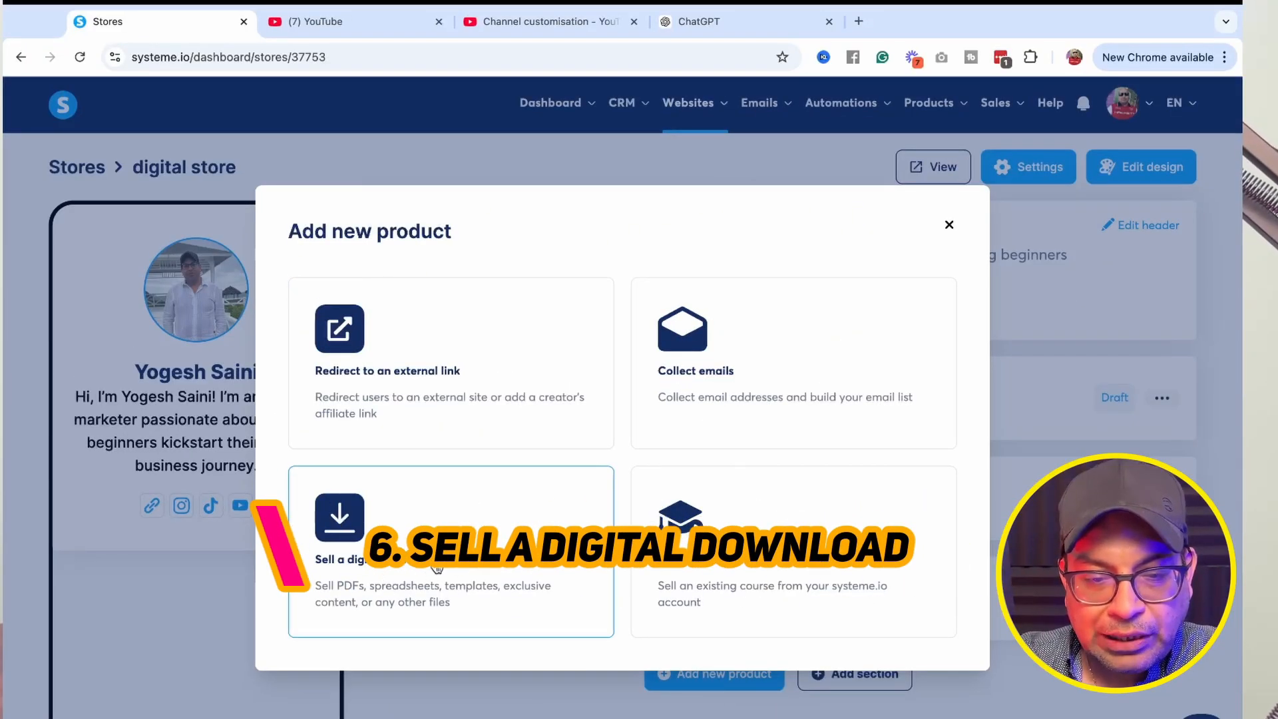
pyautogui.click(375, 547)
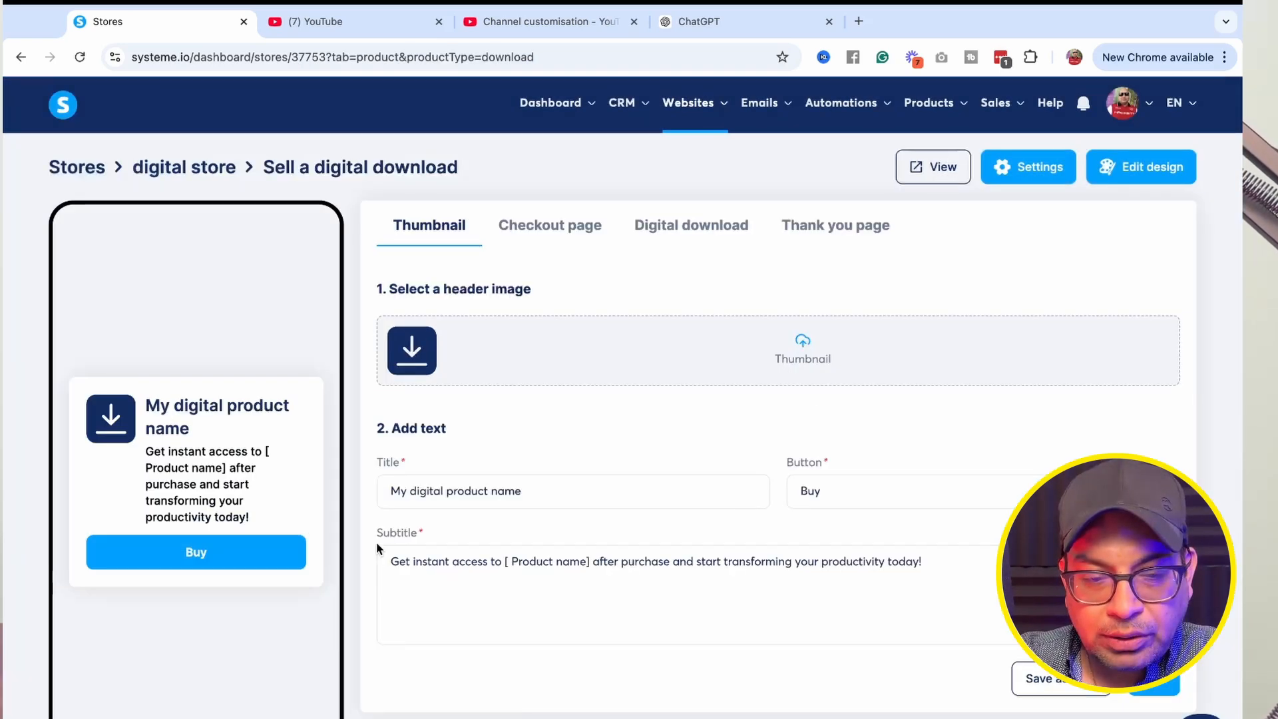
pyautogui.click(799, 350)
pyautogui.click(532, 324)
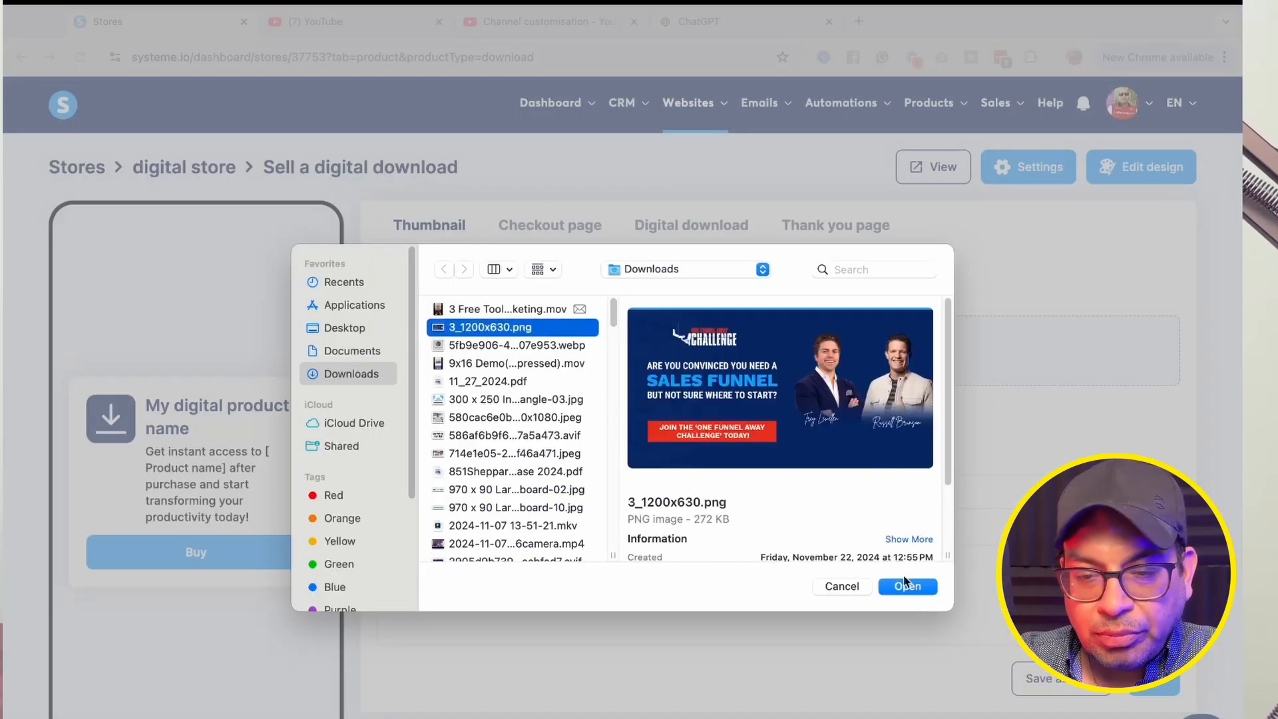
pyautogui.click(909, 587)
pyautogui.click(912, 622)
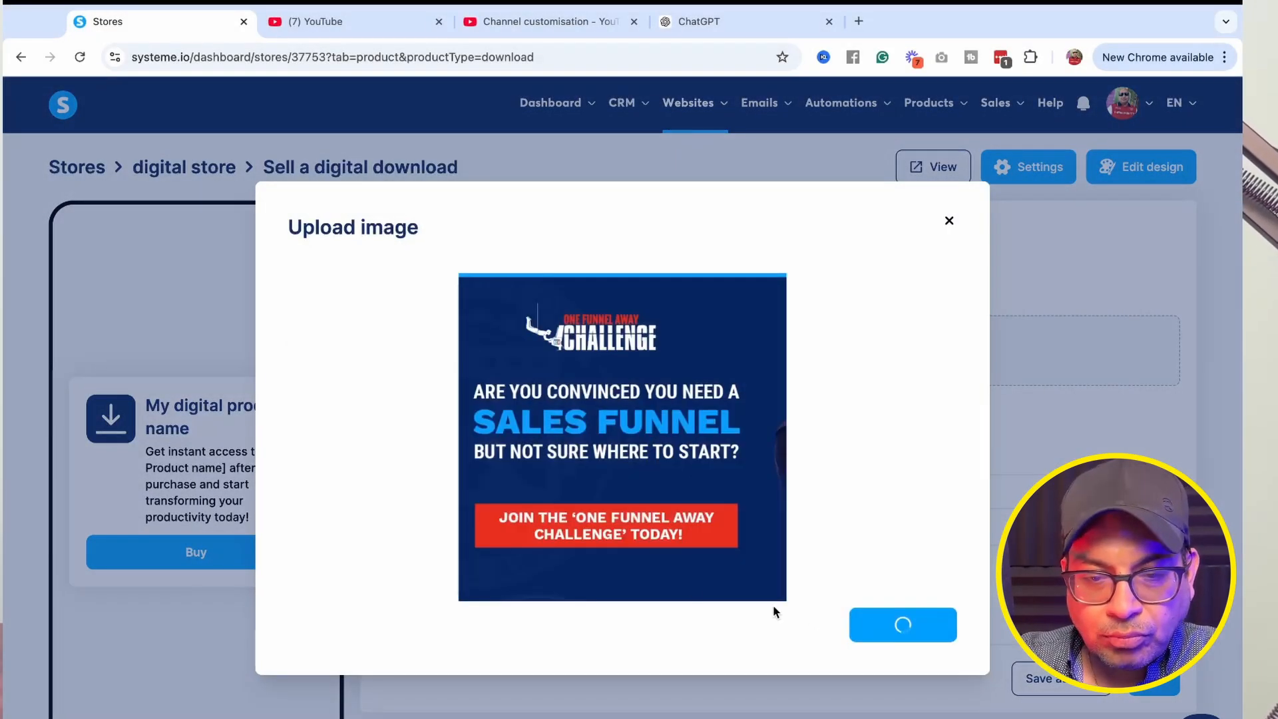
# Set the title to 'Sales Funnel Template' and the subtitle to 'Get instant access to the Sales Funnel template after purchase and transform your productivity today!'.
pyautogui.moveTo(390, 488); pyautogui.dragTo(525, 488)
pyautogui.press('BackSpace')
pyautogui.write('Funnel')
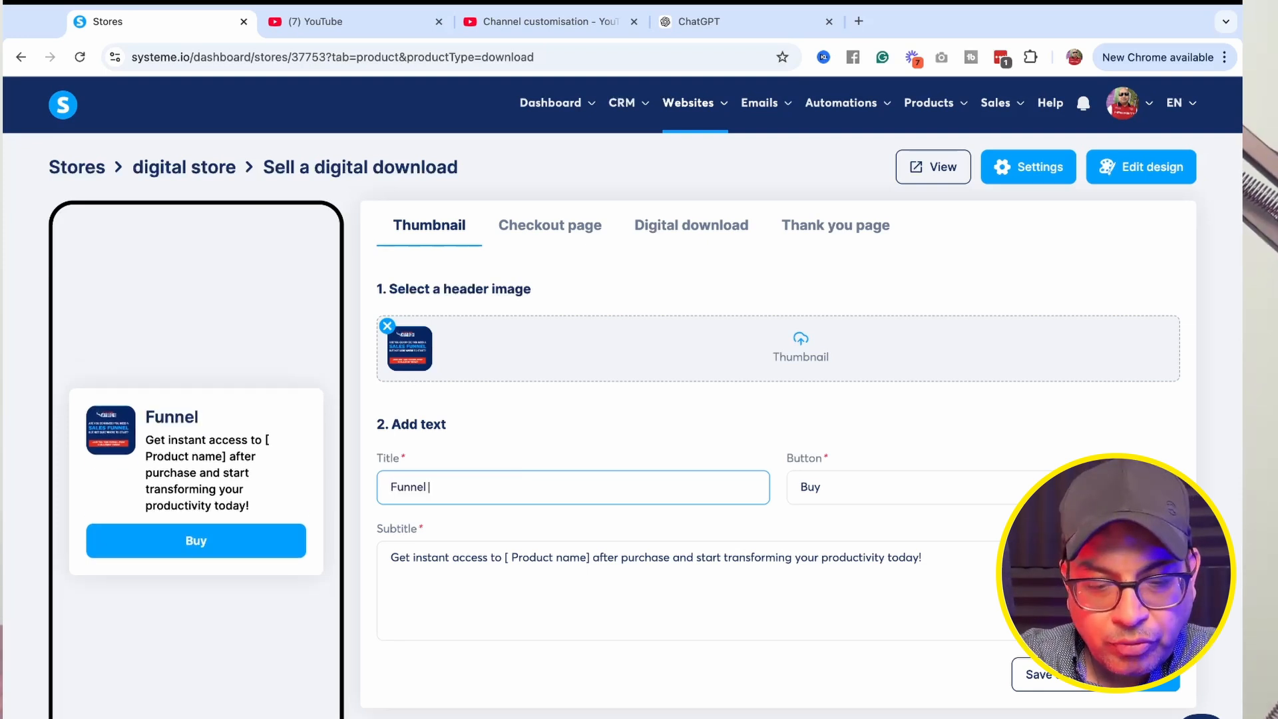
pyautogui.write(' Template')
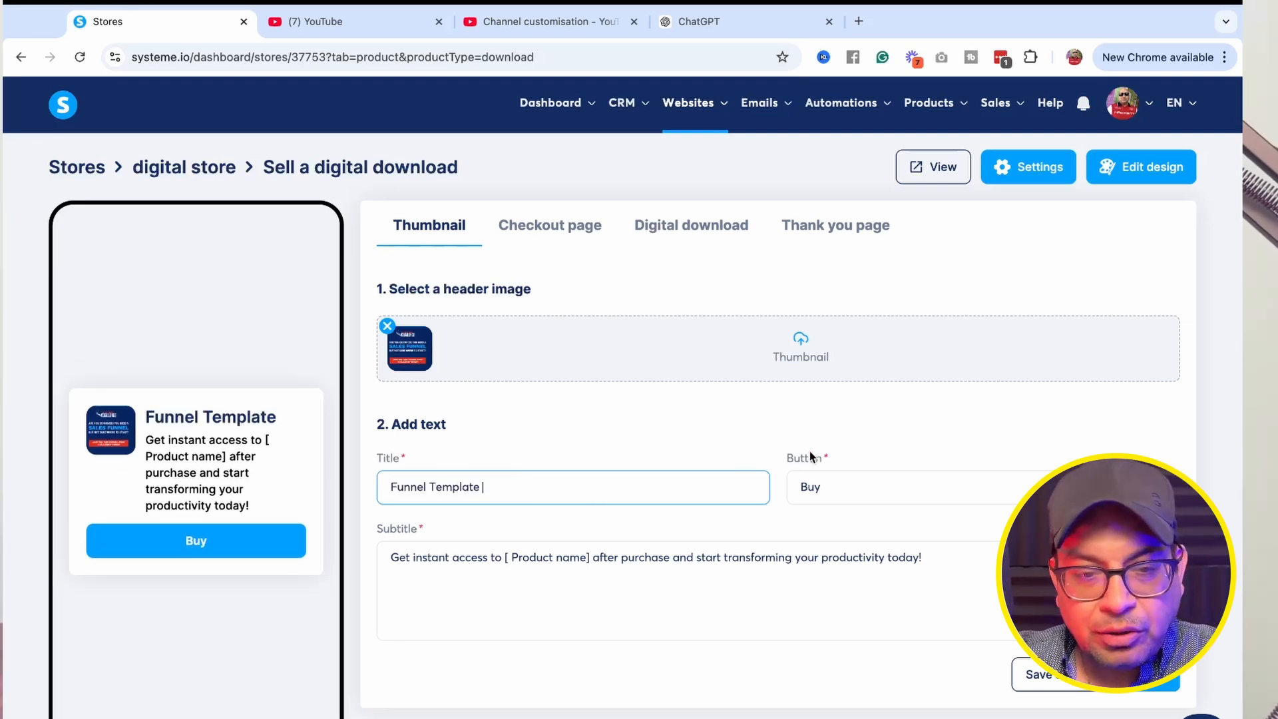
pyautogui.click(849, 592)
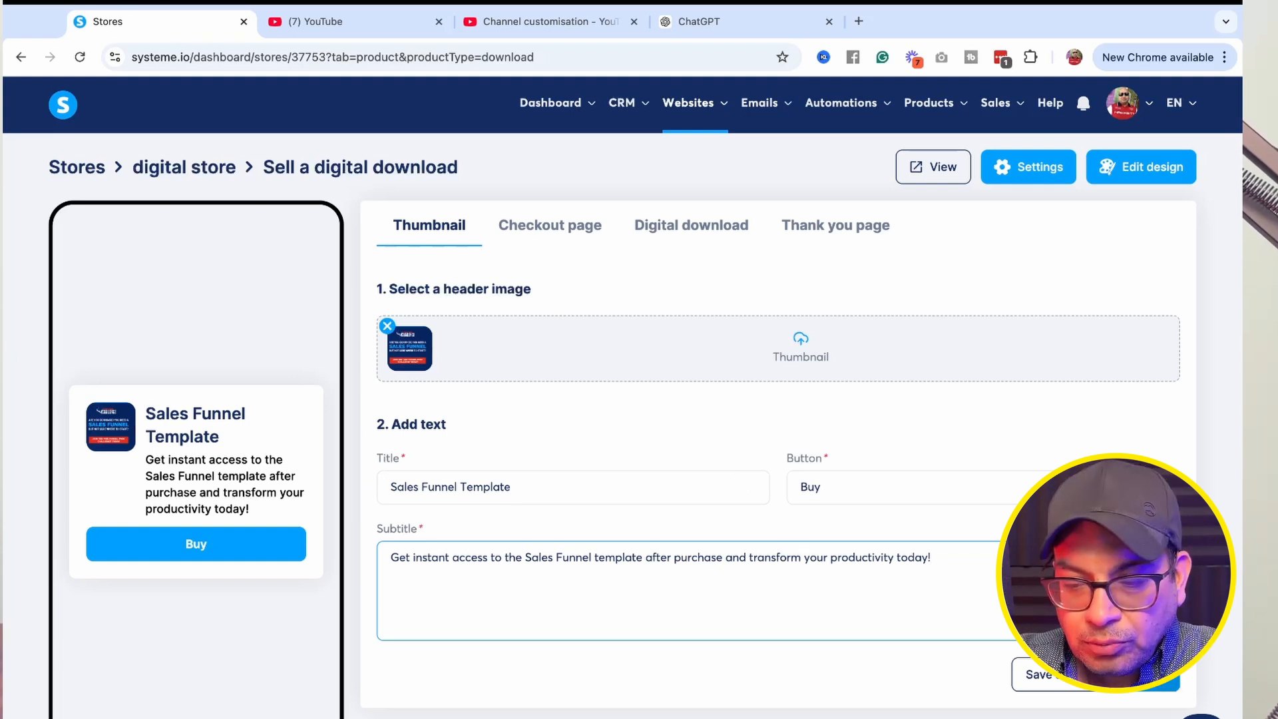
# Upload 3_1200x630.png as the checkout page image of the digital download.
pyautogui.click(549, 224)
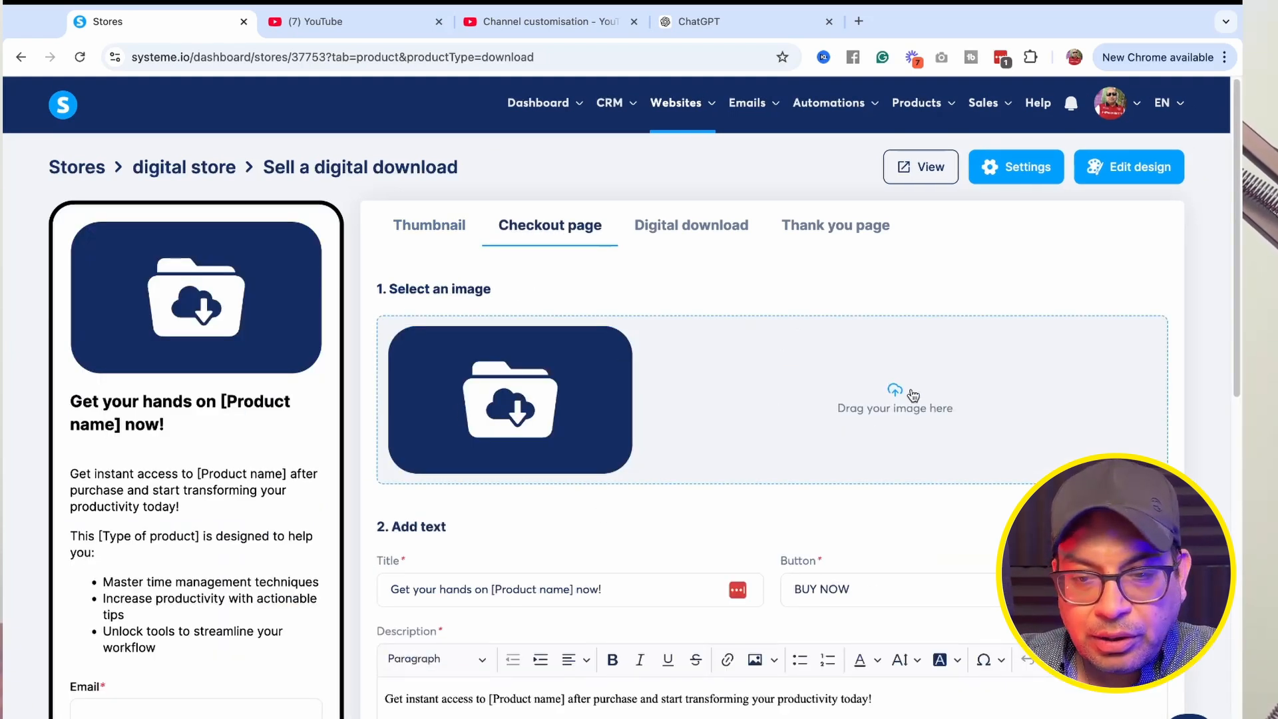
pyautogui.click(895, 393)
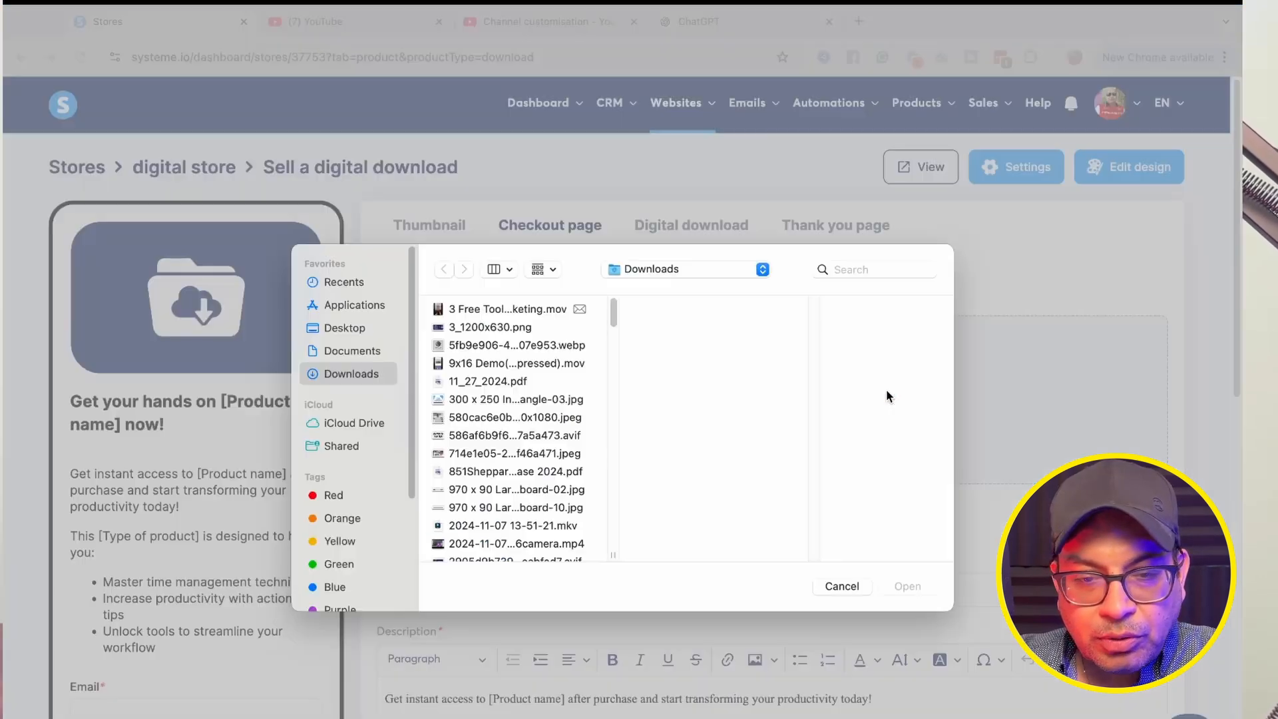
pyautogui.doubleClick(518, 343)
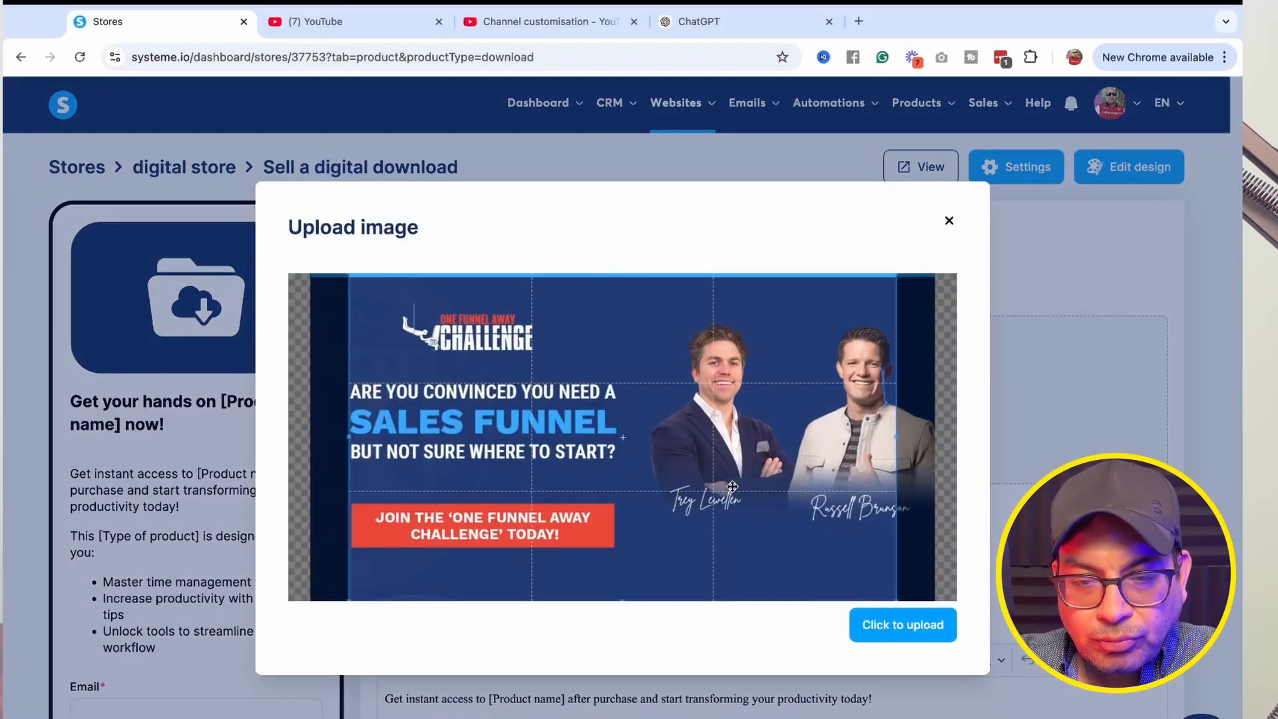
pyautogui.click(877, 613)
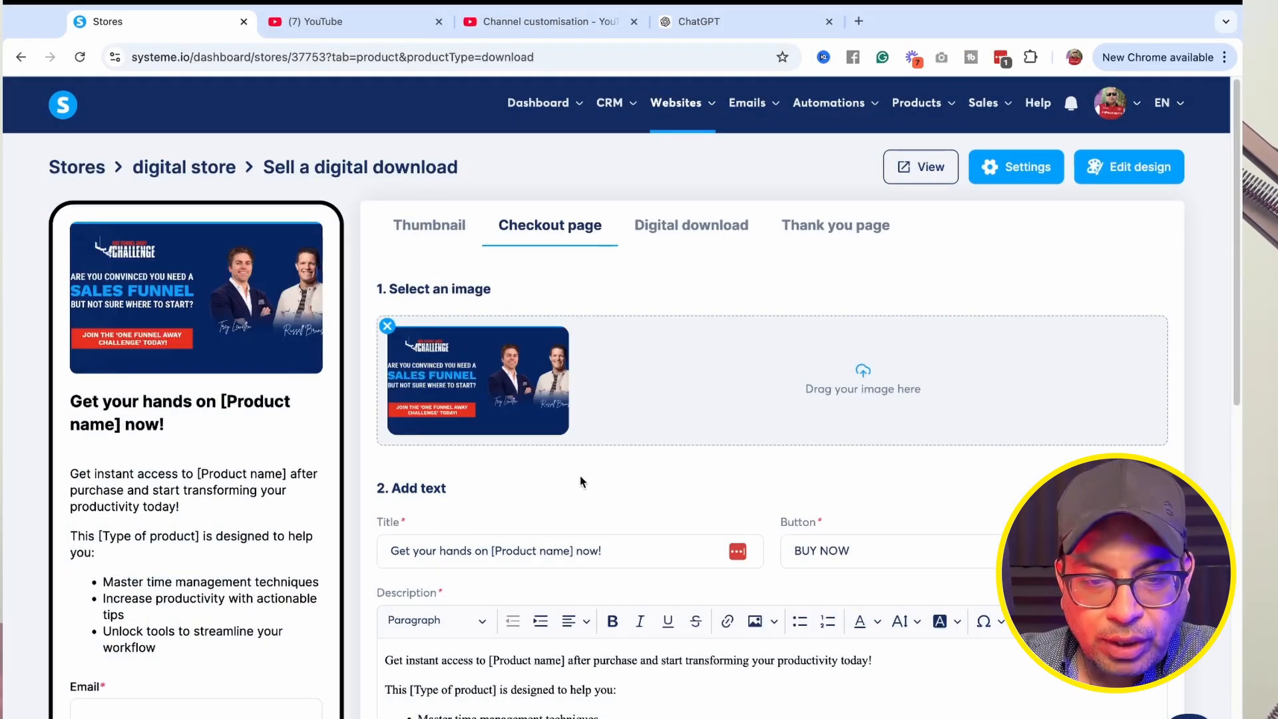
# Set the checkout title's product name to 'Saels Funnel Template' and replace [Product name] in the description with 'Sales Funnel Template'.
pyautogui.scroll(-3, 580, 475)
pyautogui.write('Saels Funnel Template')
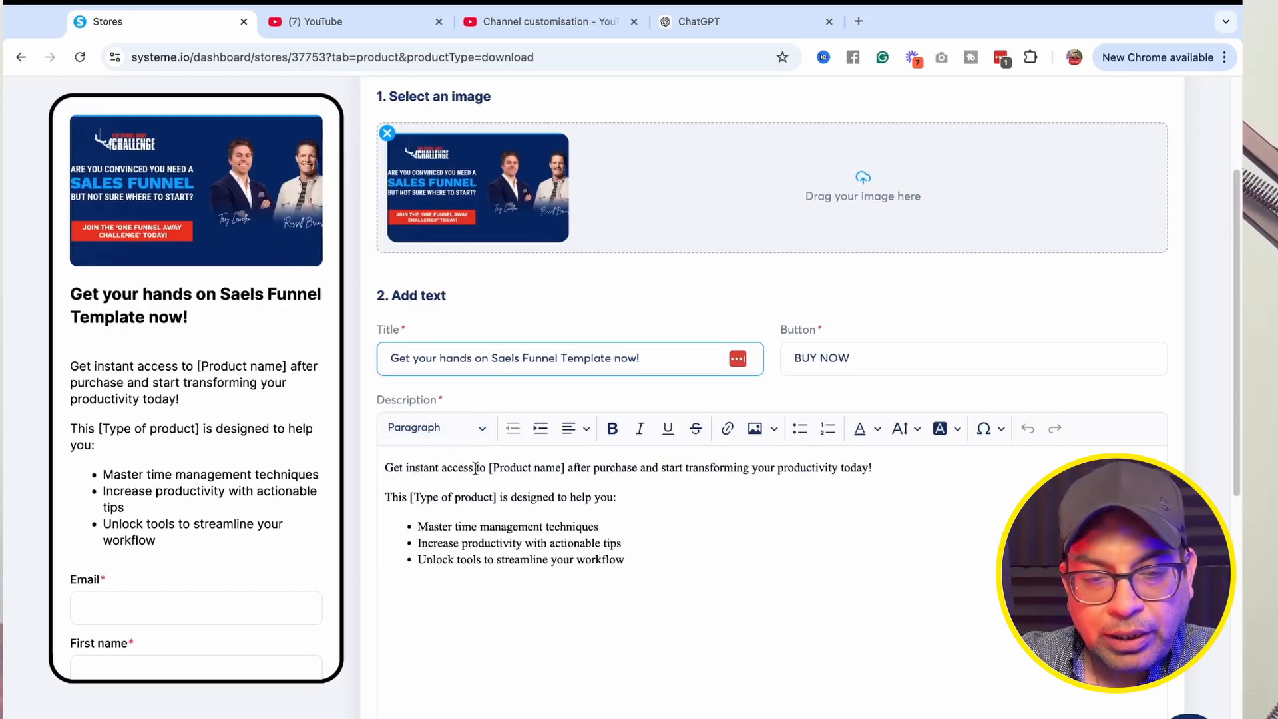
pyautogui.moveTo(488, 467); pyautogui.dragTo(567, 467)
pyautogui.press('BackSpace')
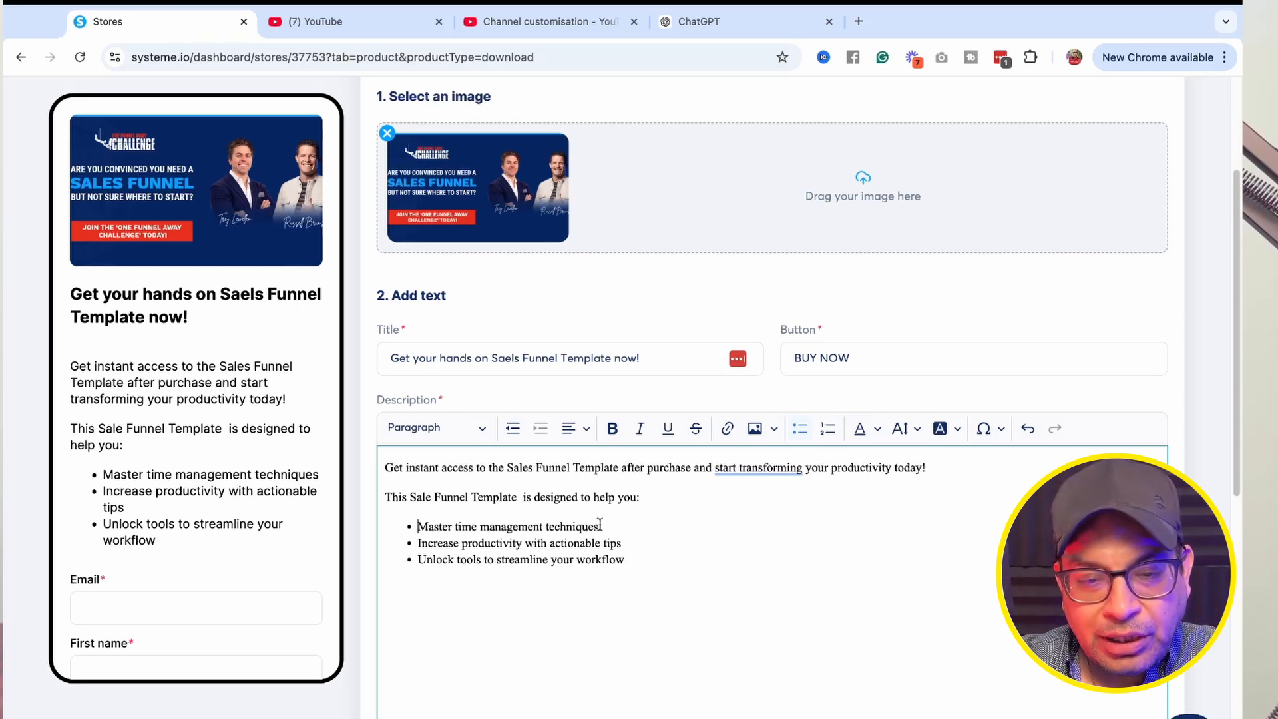
# Replace the description's bullet points with 'Save Time', 'Ready to use Sales funnel' and 'Just Customized it to your business'.
pyautogui.moveTo(600, 525); pyautogui.dragTo(421, 523)
pyautogui.press('BackSpace')
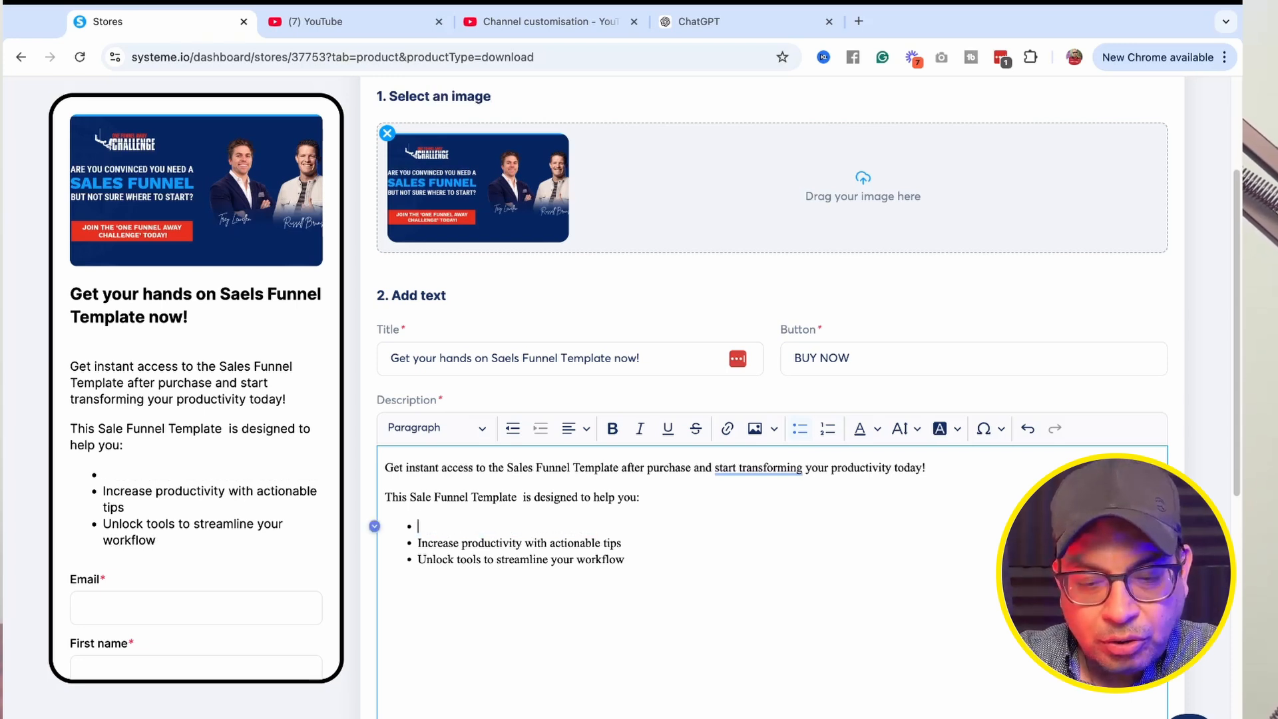
pyautogui.write('Save Time')
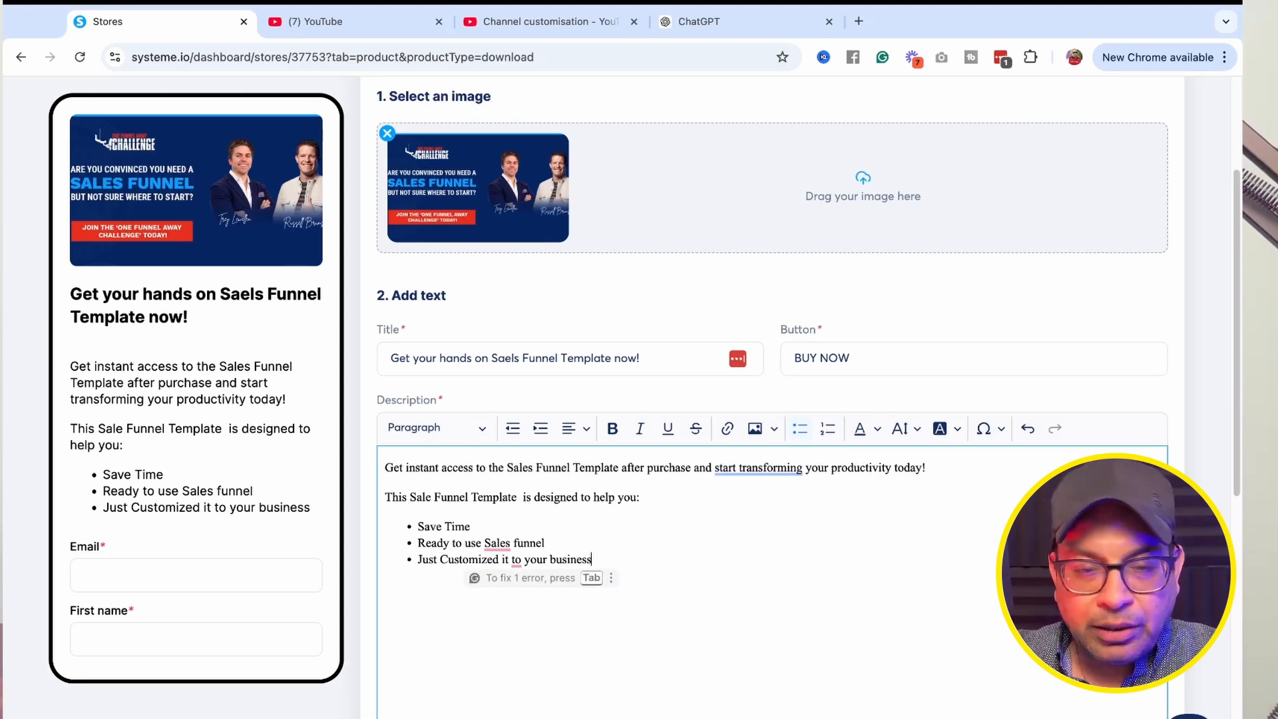
# Apply the grammar suggestions in the description, changing 'to your business' to 'for your business'.
pyautogui.moveTo(496, 543)
pyautogui.click(497, 591)
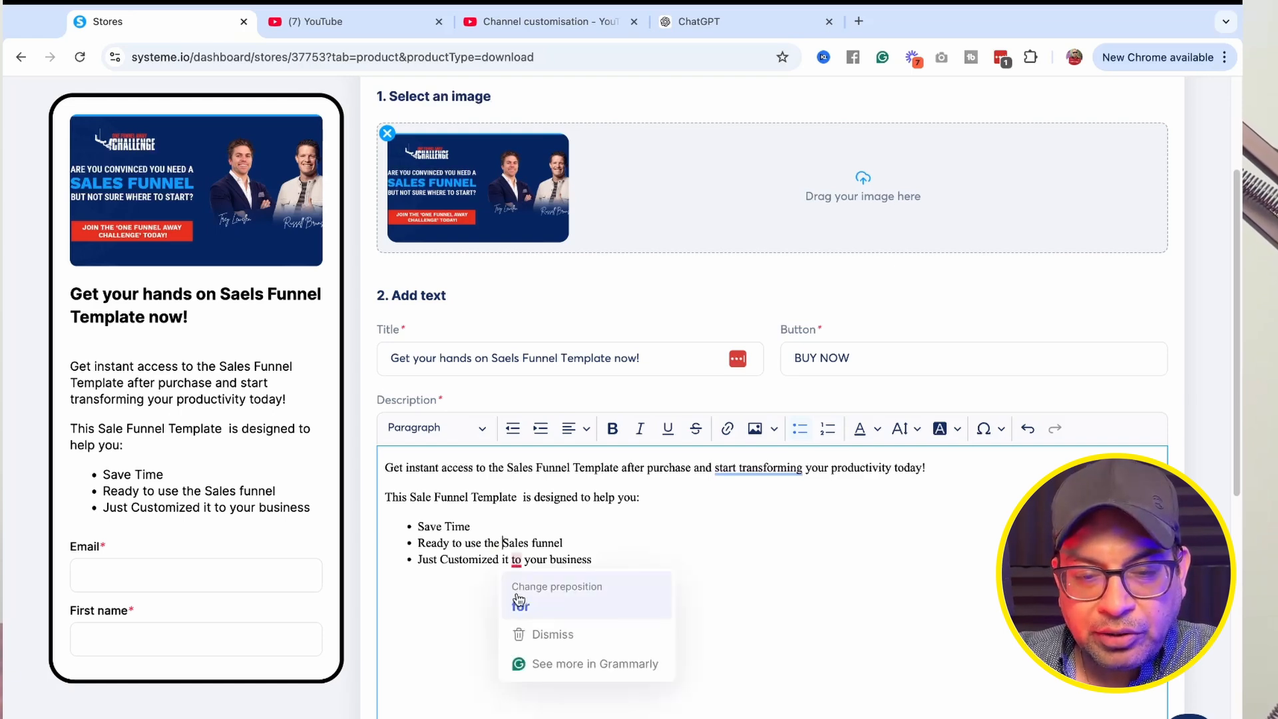
pyautogui.click(518, 605)
pyautogui.press('Tab')
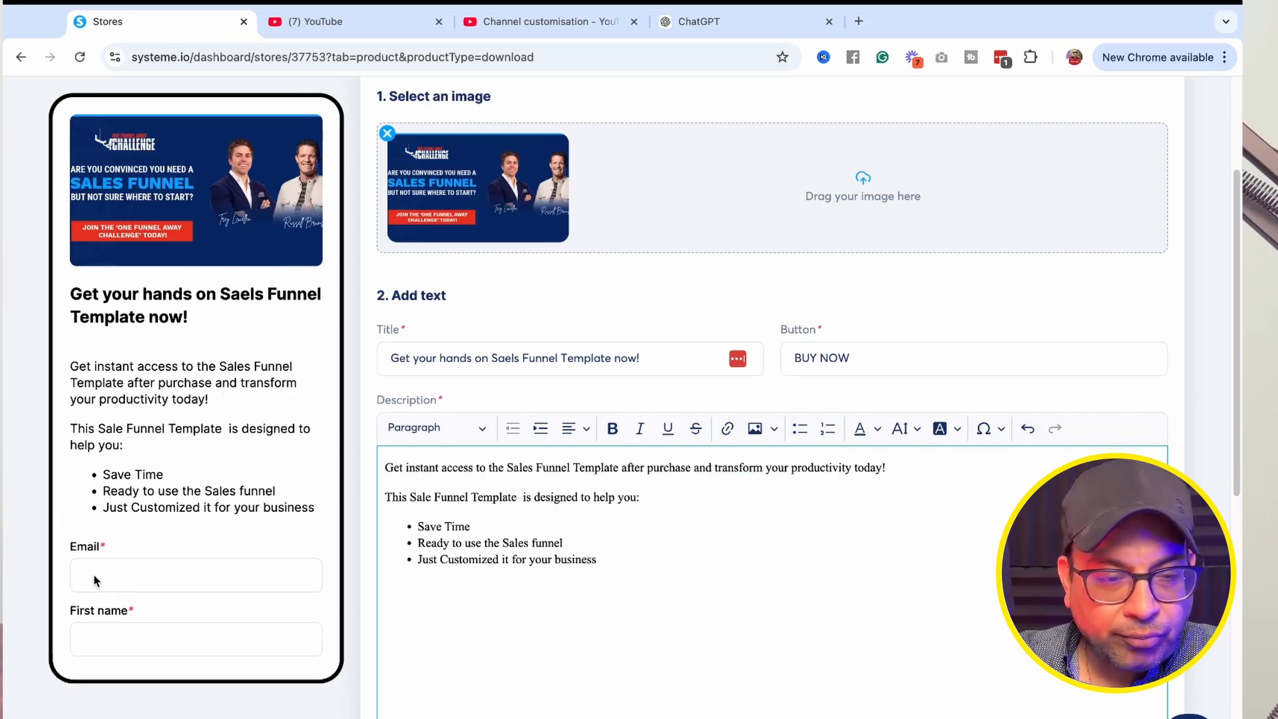
# Set the accepted payment method to Credit cards (Stripe) in U.S. Dollar and save it.
pyautogui.scroll(-5, 486, 580)
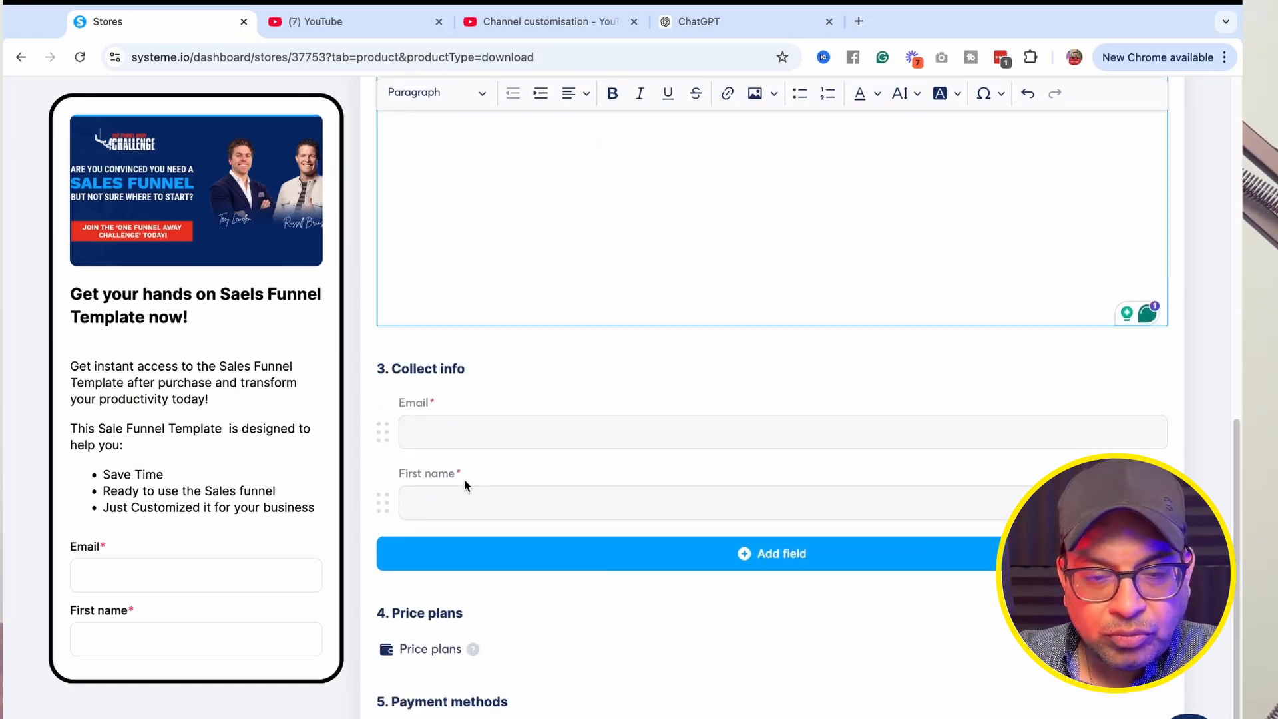
pyautogui.scroll(-1, 438, 647)
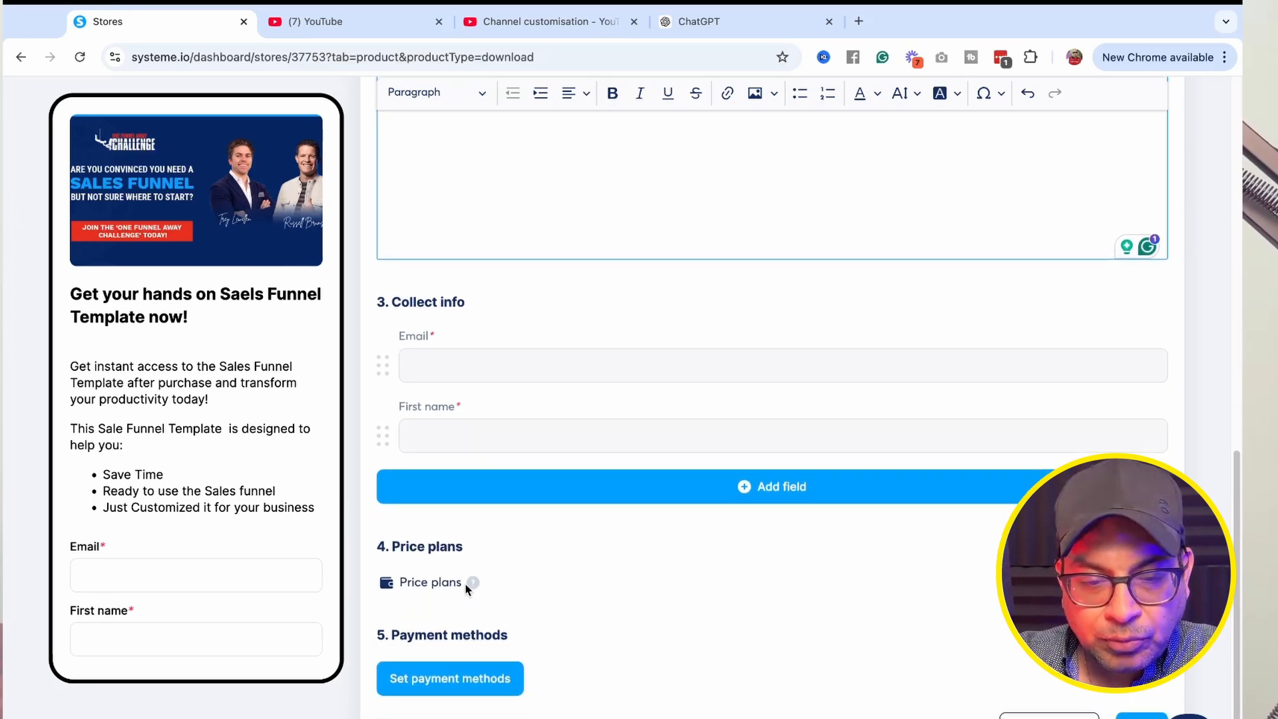
pyautogui.click(452, 686)
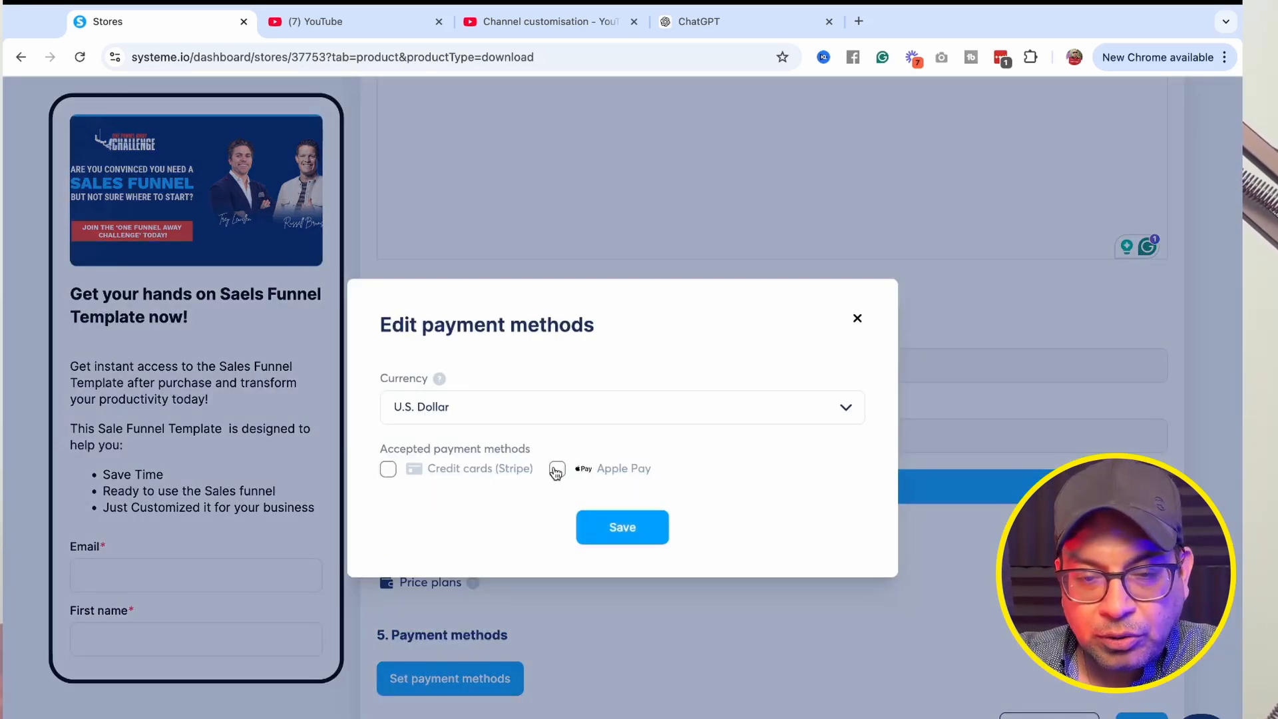
pyautogui.click(389, 470)
pyautogui.click(647, 515)
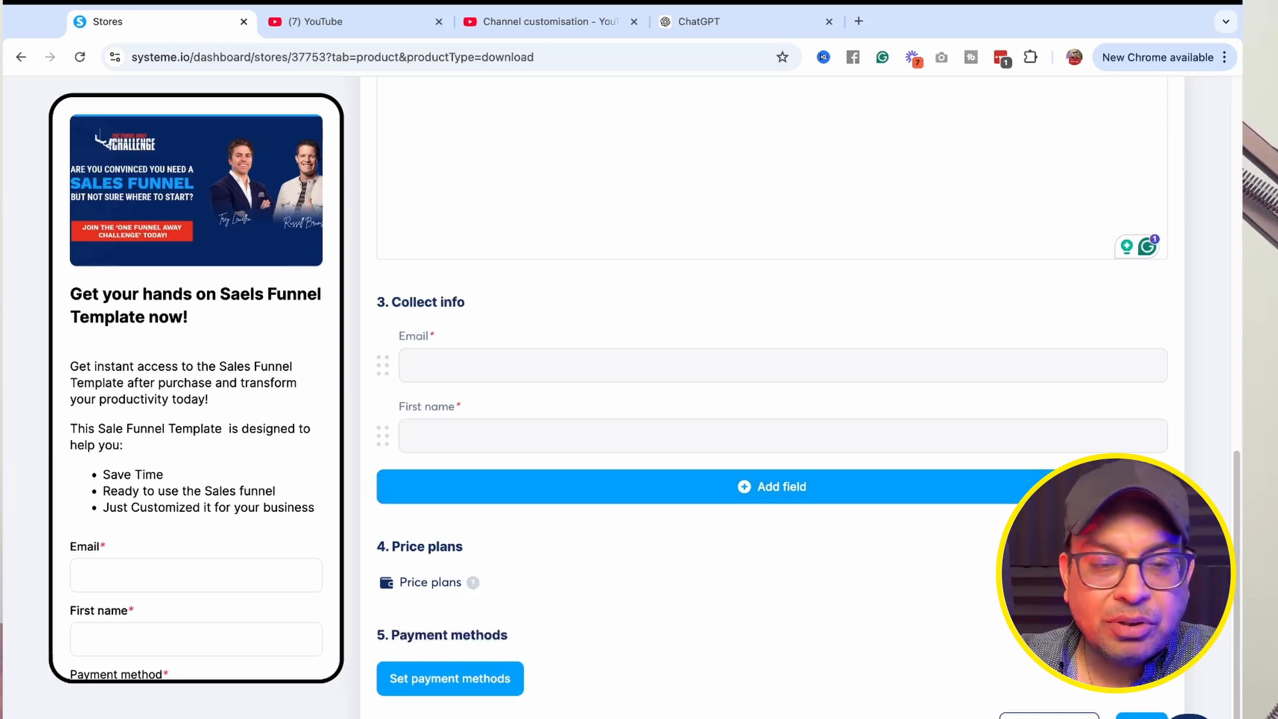
# Add a price plan entry and set its plan type to One-time payment.
pyautogui.click(1160, 583)
pyautogui.scroll(-3, 632, 584)
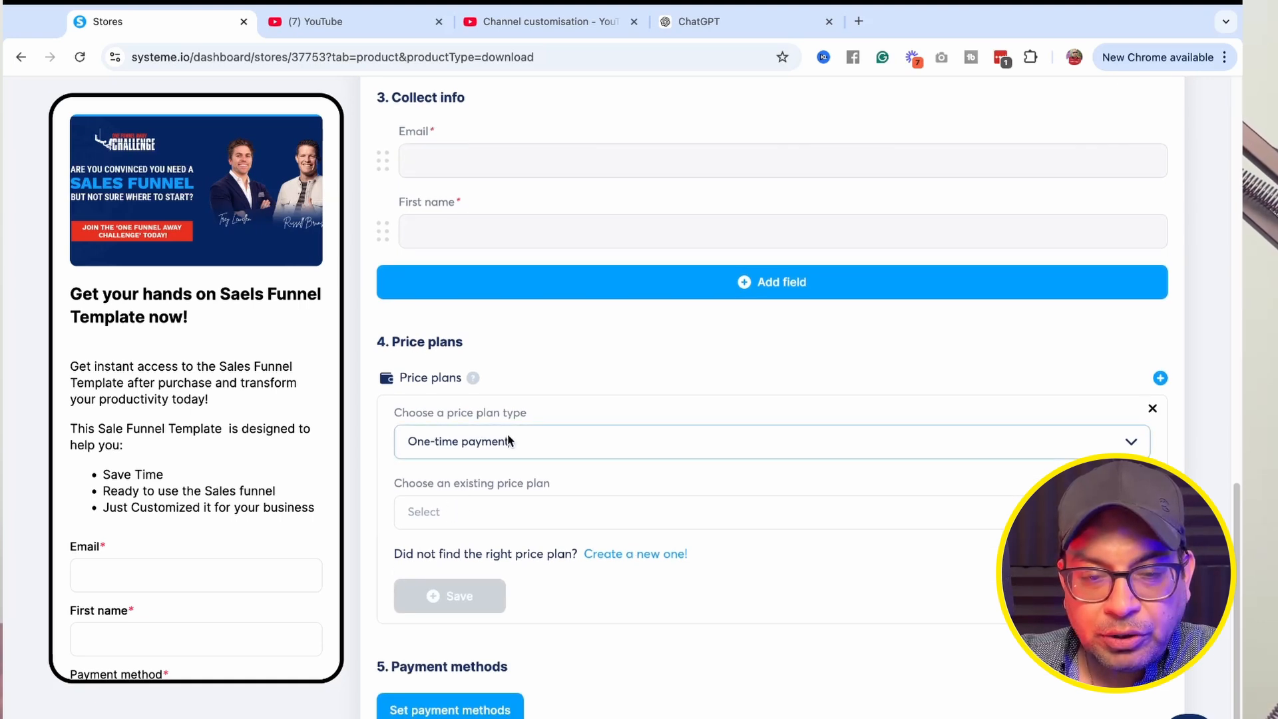
pyautogui.click(500, 440)
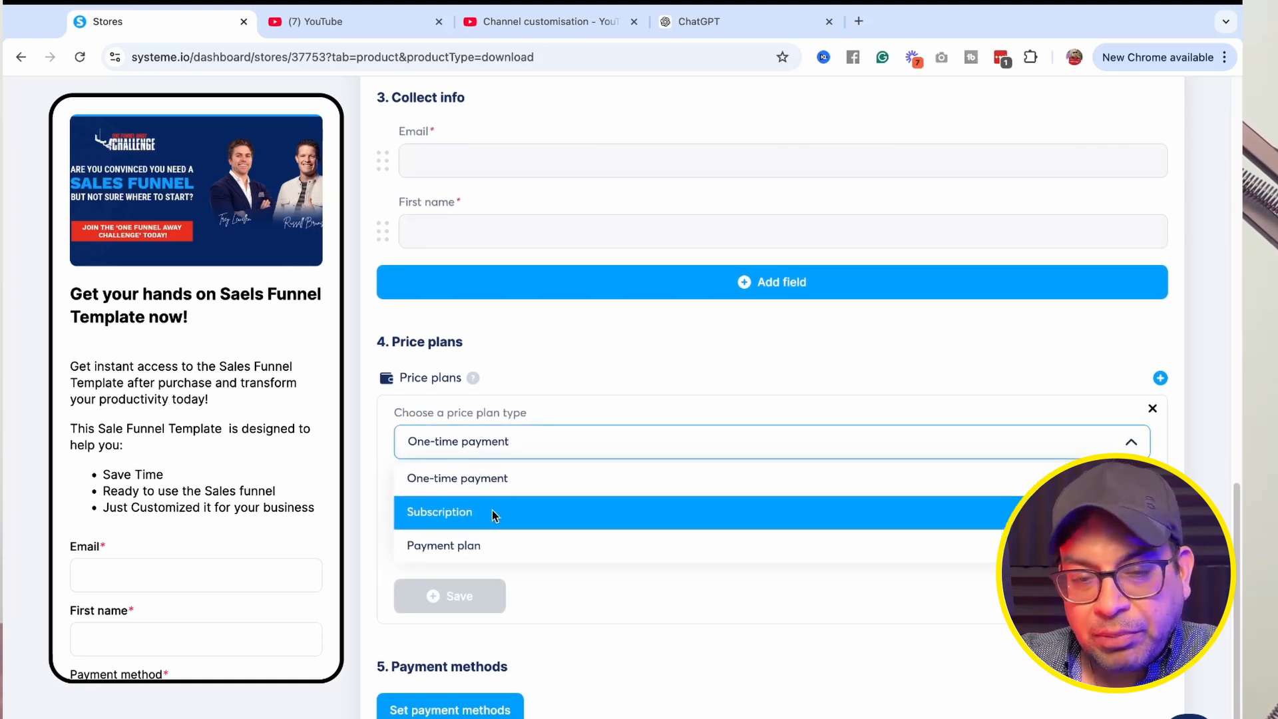
pyautogui.click(518, 441)
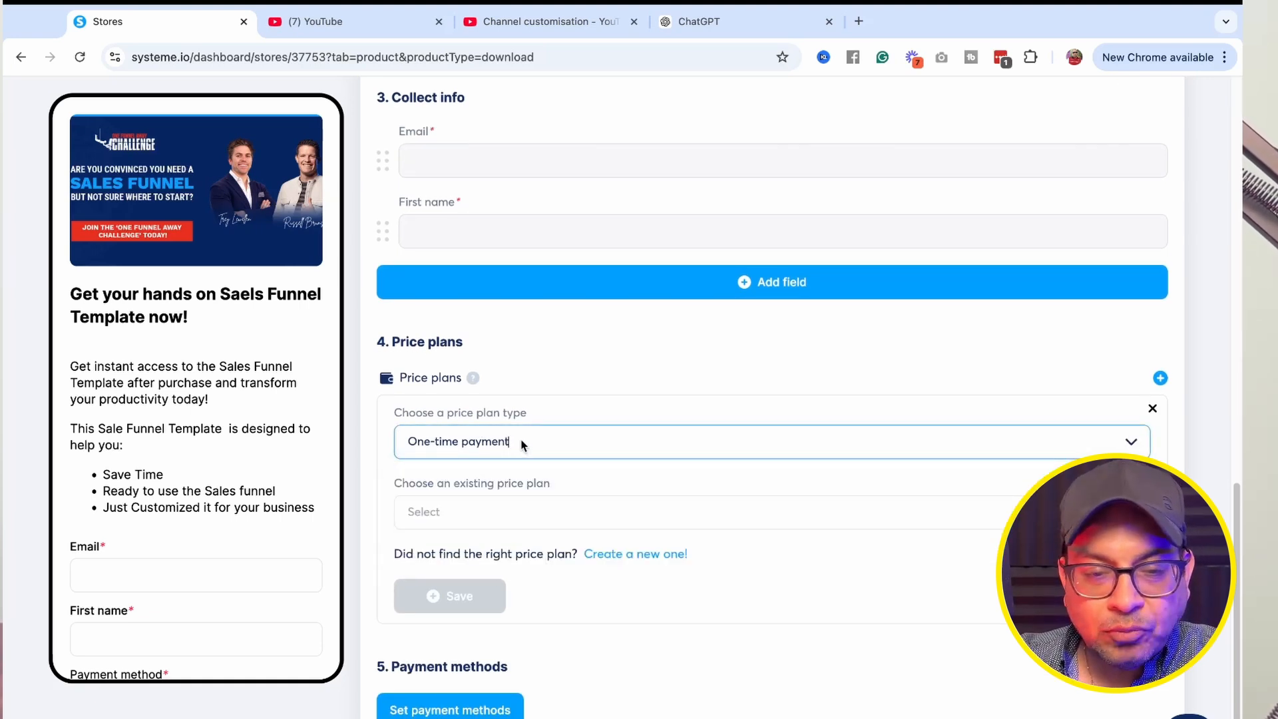
pyautogui.click(519, 443)
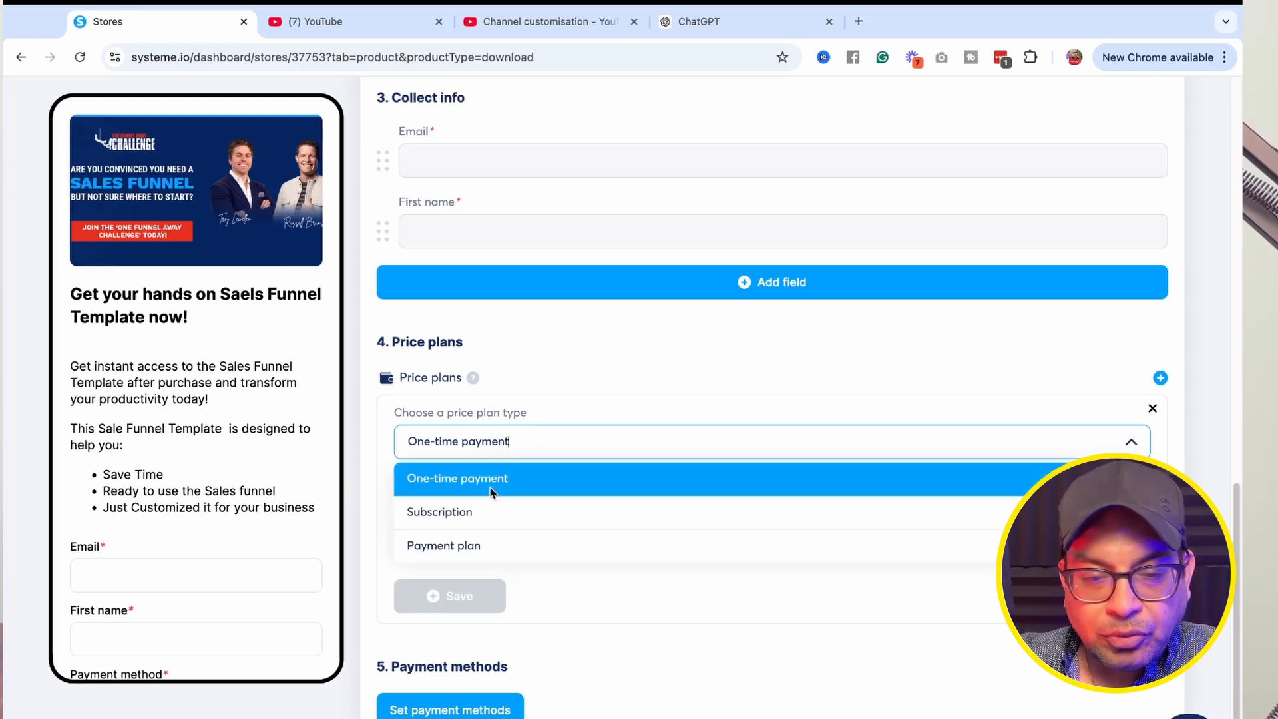
pyautogui.click(489, 508)
pyautogui.click(520, 512)
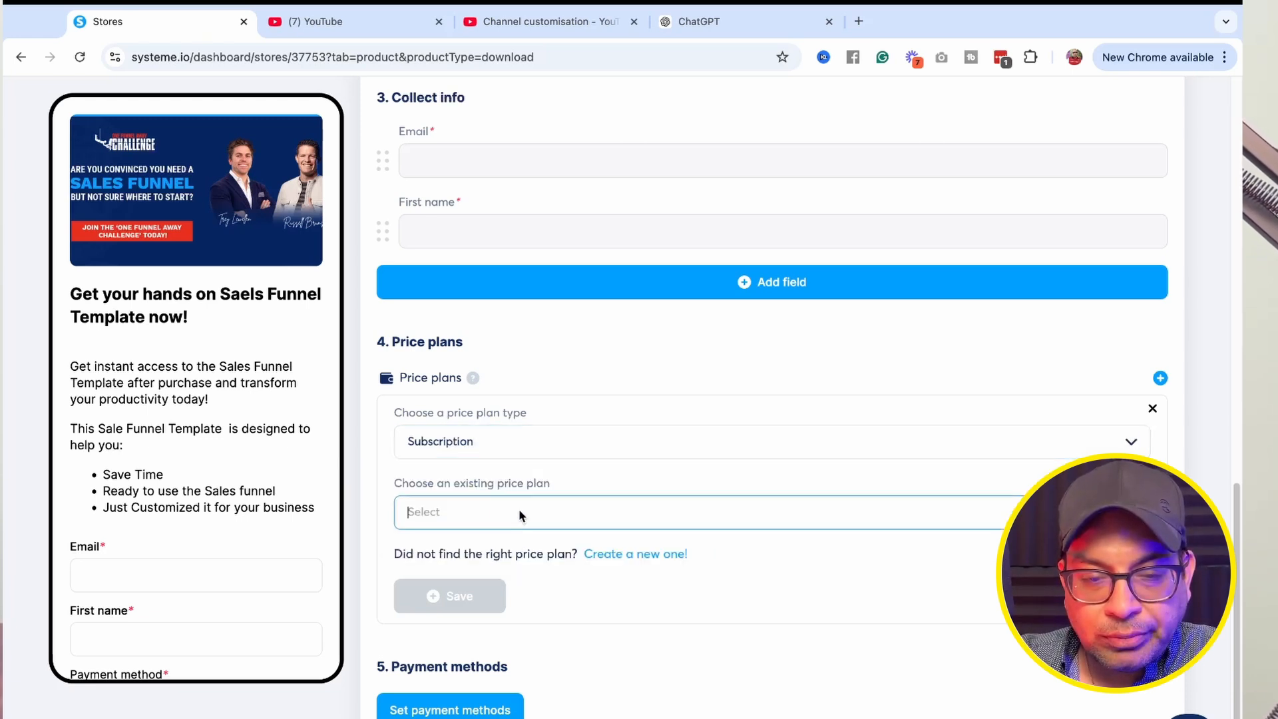
pyautogui.click(490, 442)
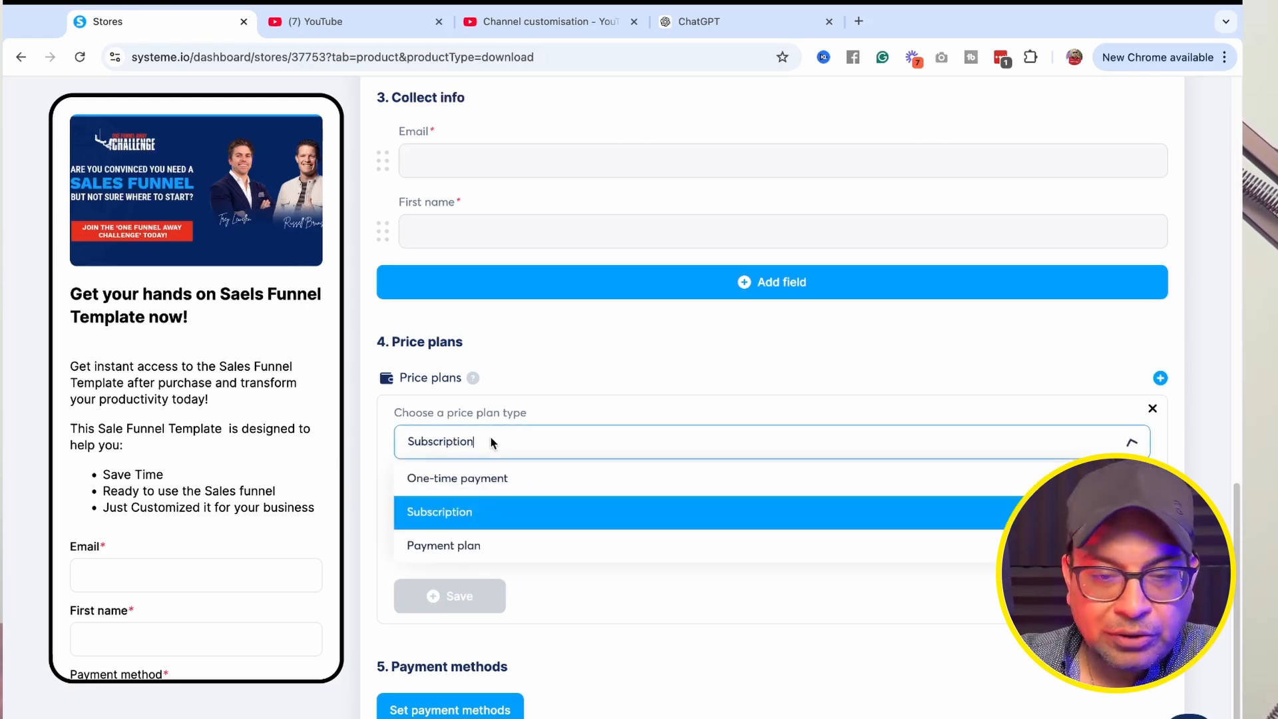
pyautogui.click(481, 478)
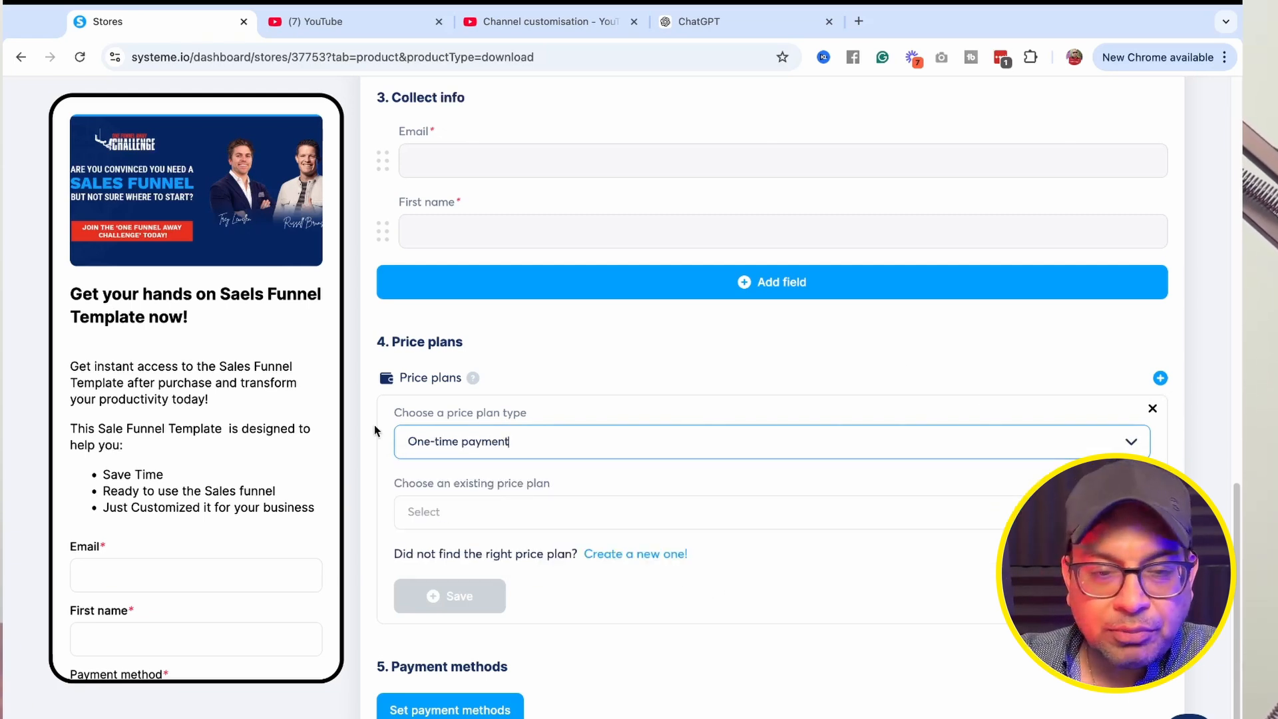
pyautogui.click(590, 353)
pyautogui.scroll(-1, 513, 450)
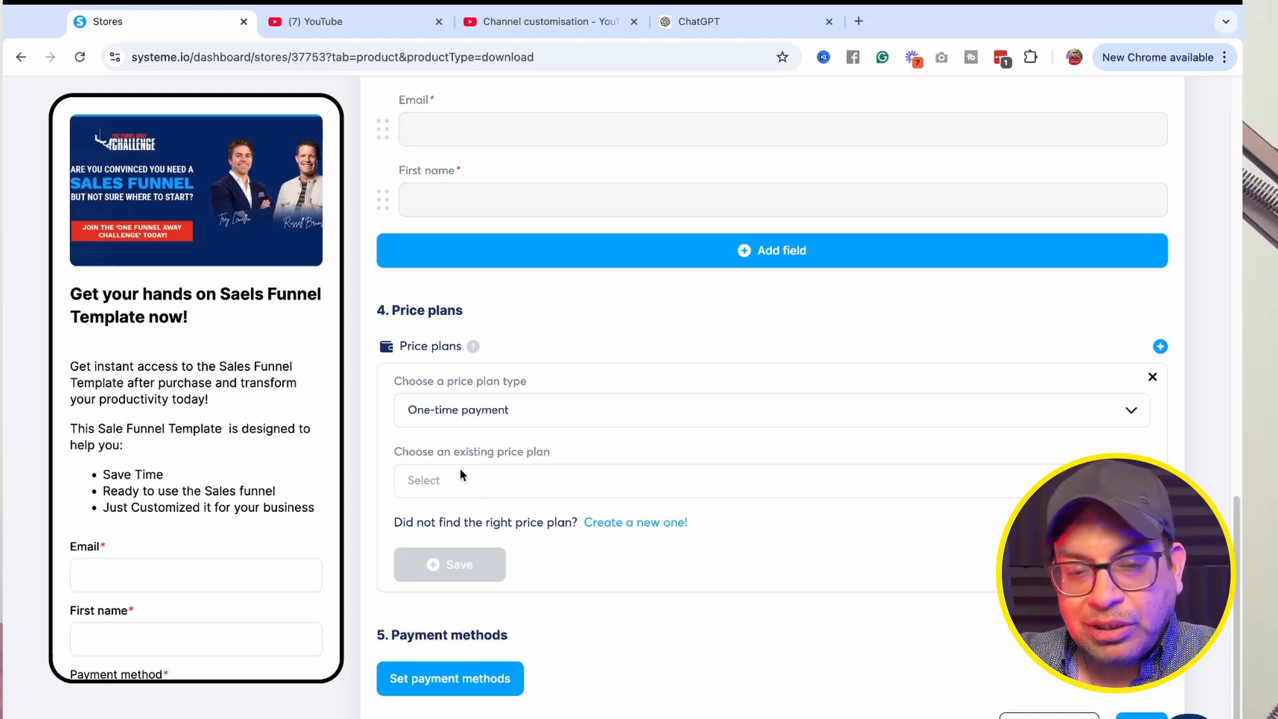
# Create a new price plan 'Sales Funnels templates', with dashboard name and statement descriptor 'Sales Funnel Templates', priced 9.99 usd, and save it.
pyautogui.click(645, 523)
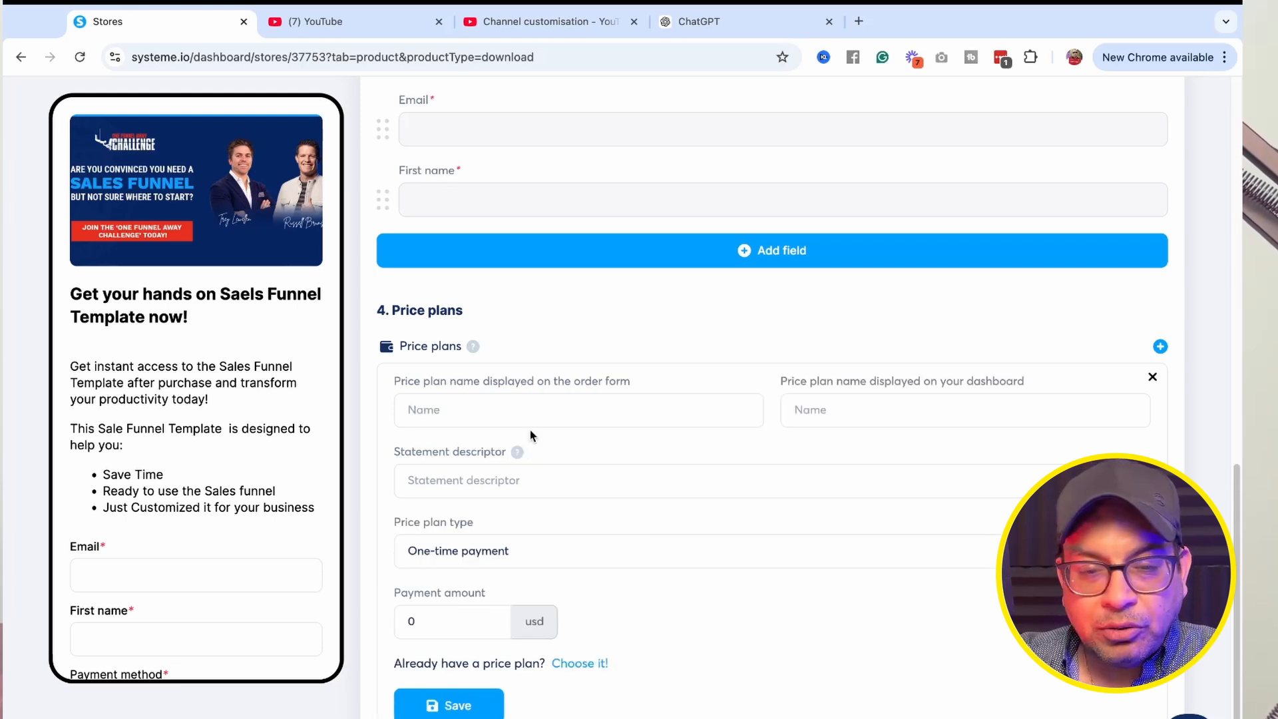
pyautogui.click(430, 409)
pyautogui.write('Sales Funnels templates')
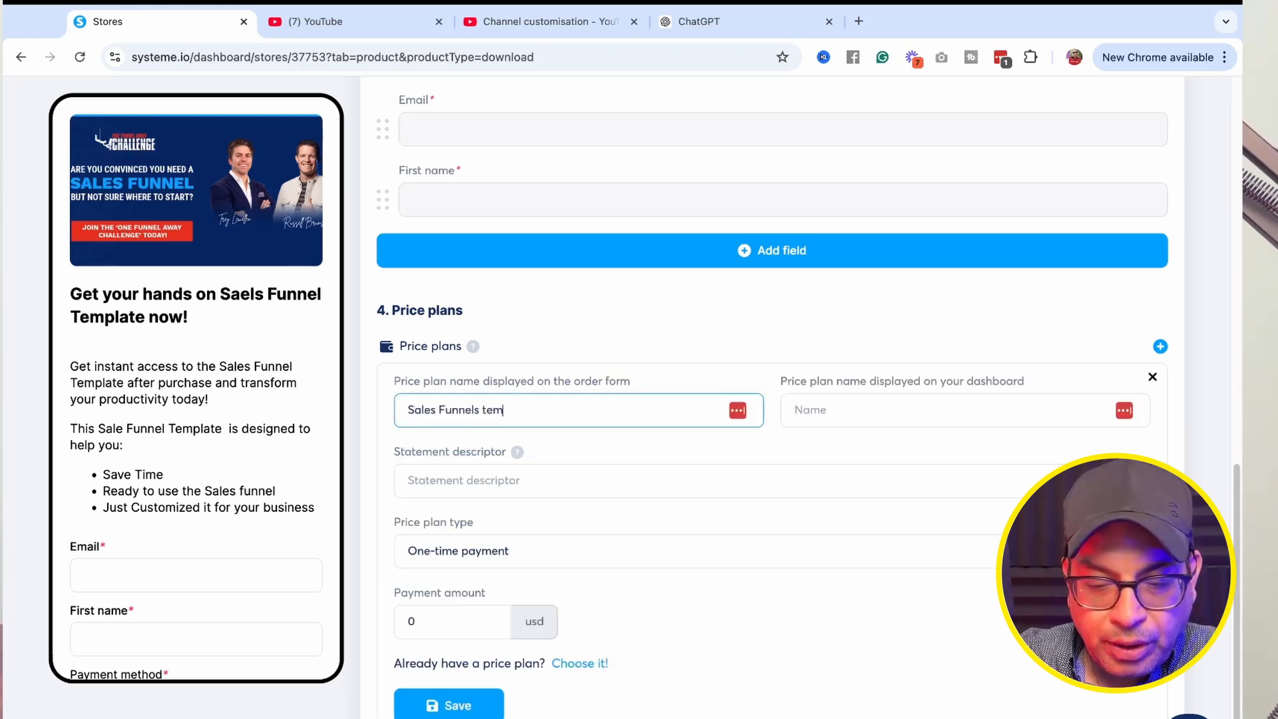
pyautogui.click(863, 399)
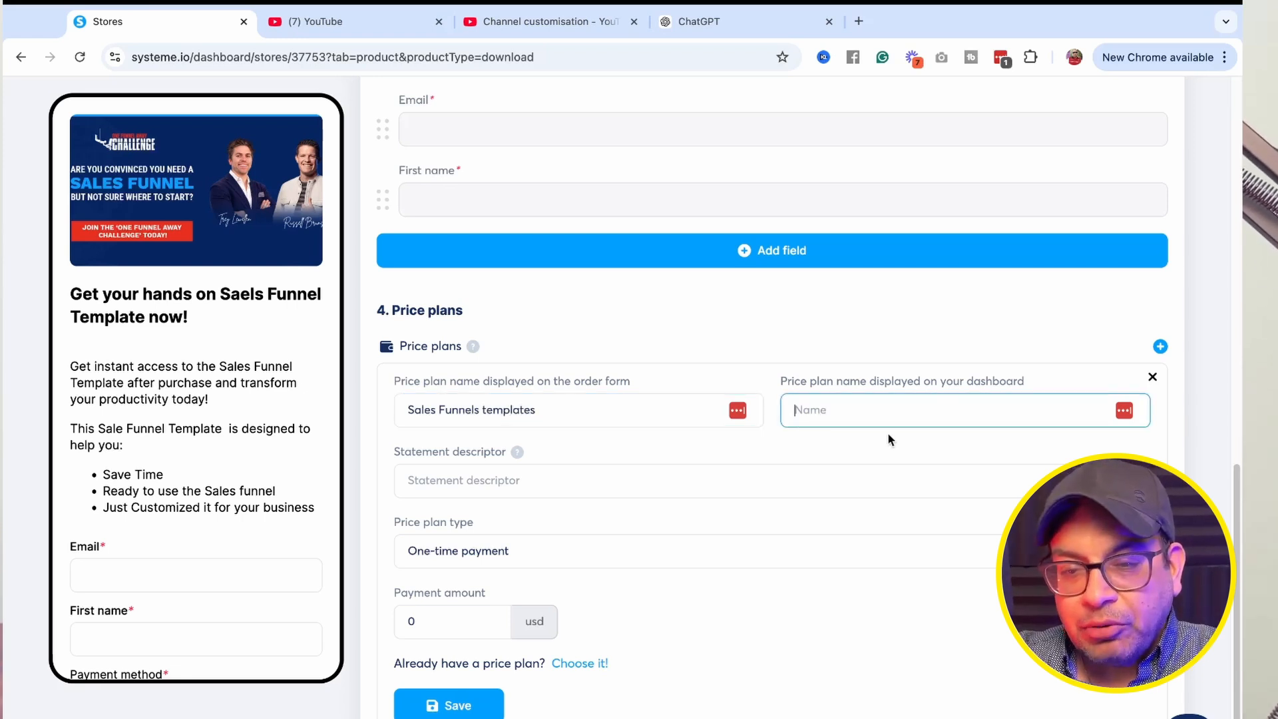
pyautogui.write('Sales Funnel Templates')
pyautogui.press('Tab')
pyautogui.write('Sales Funne')
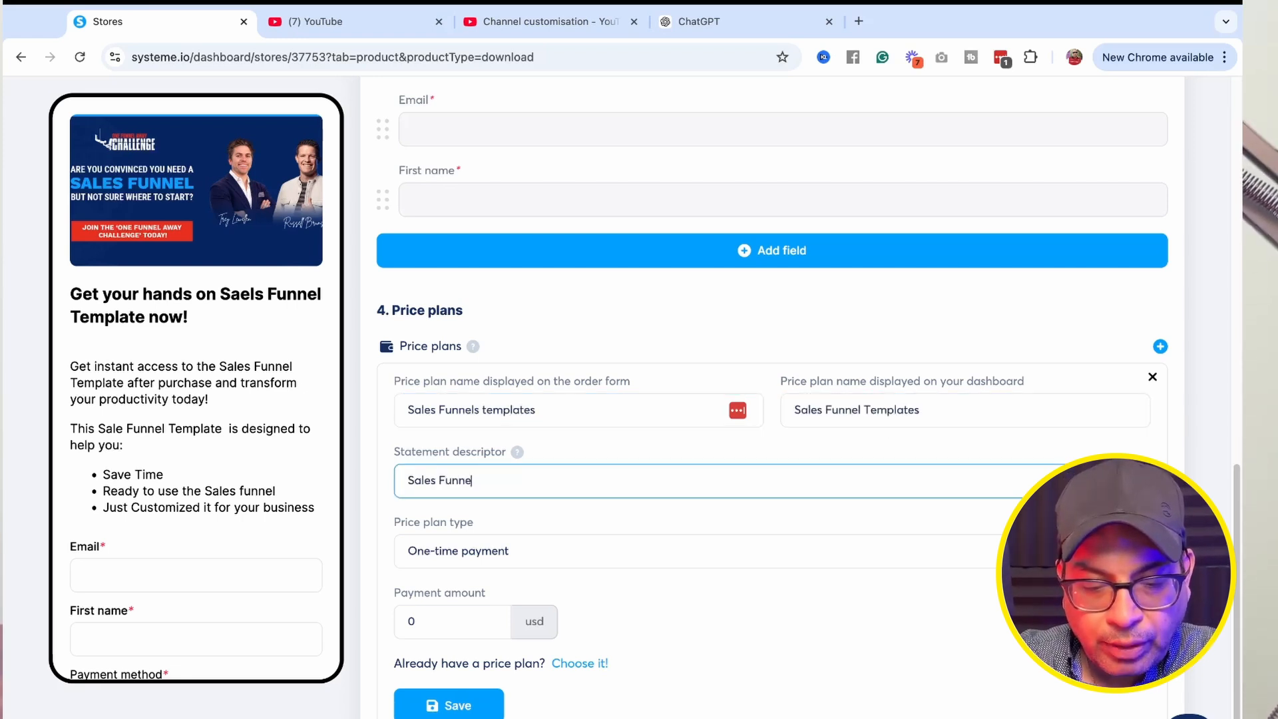
pyautogui.click(436, 622)
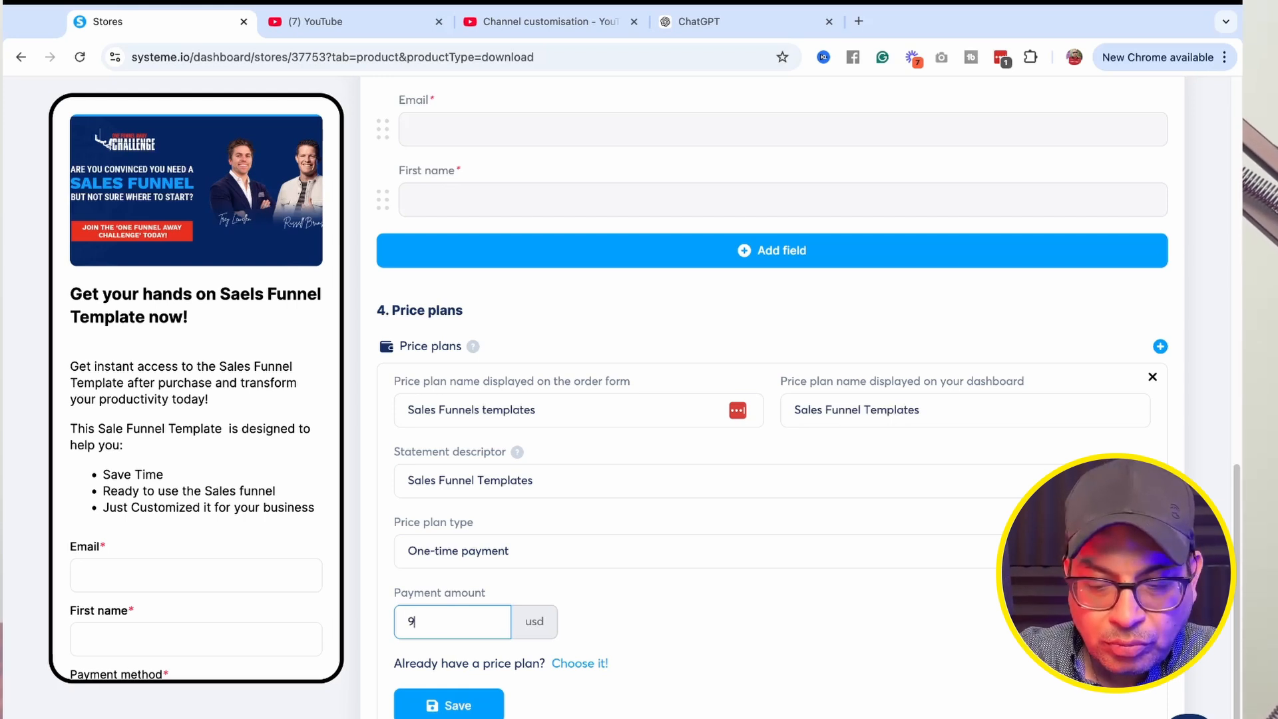
pyautogui.click(456, 707)
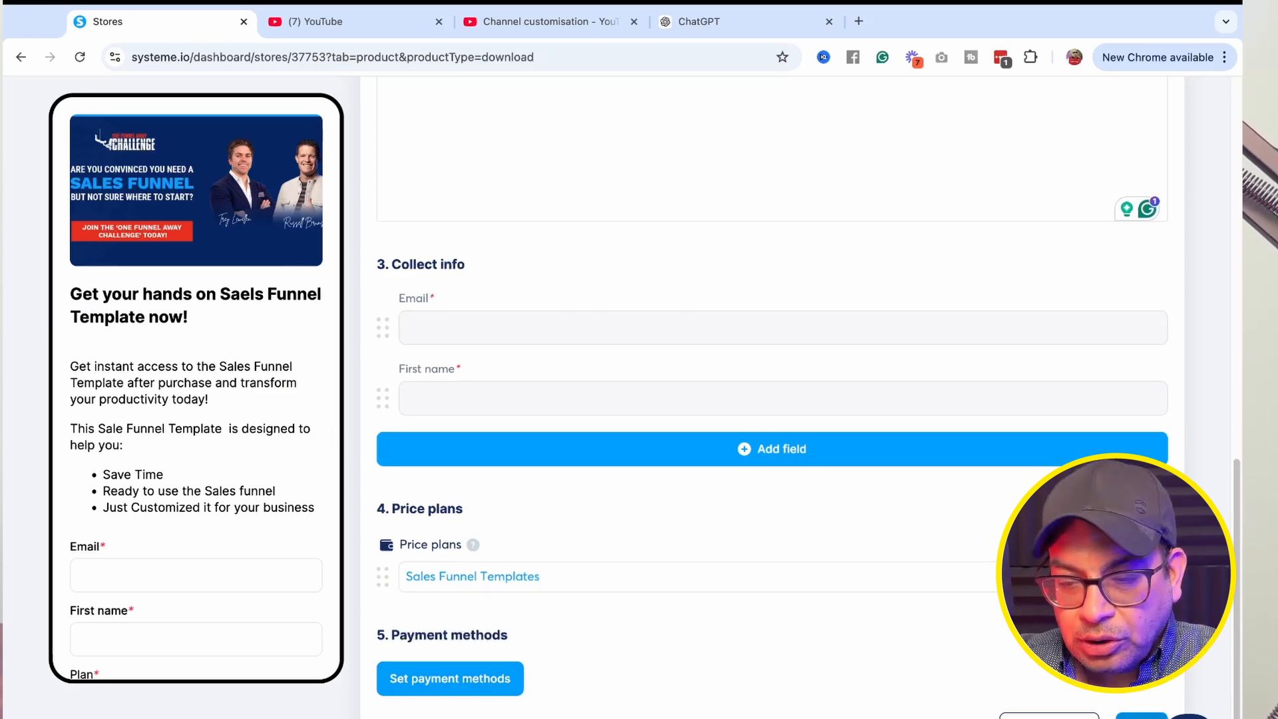
# Save the checkout page and step through the Digital download and Thank you page tabs back to the store.
pyautogui.click(1141, 714)
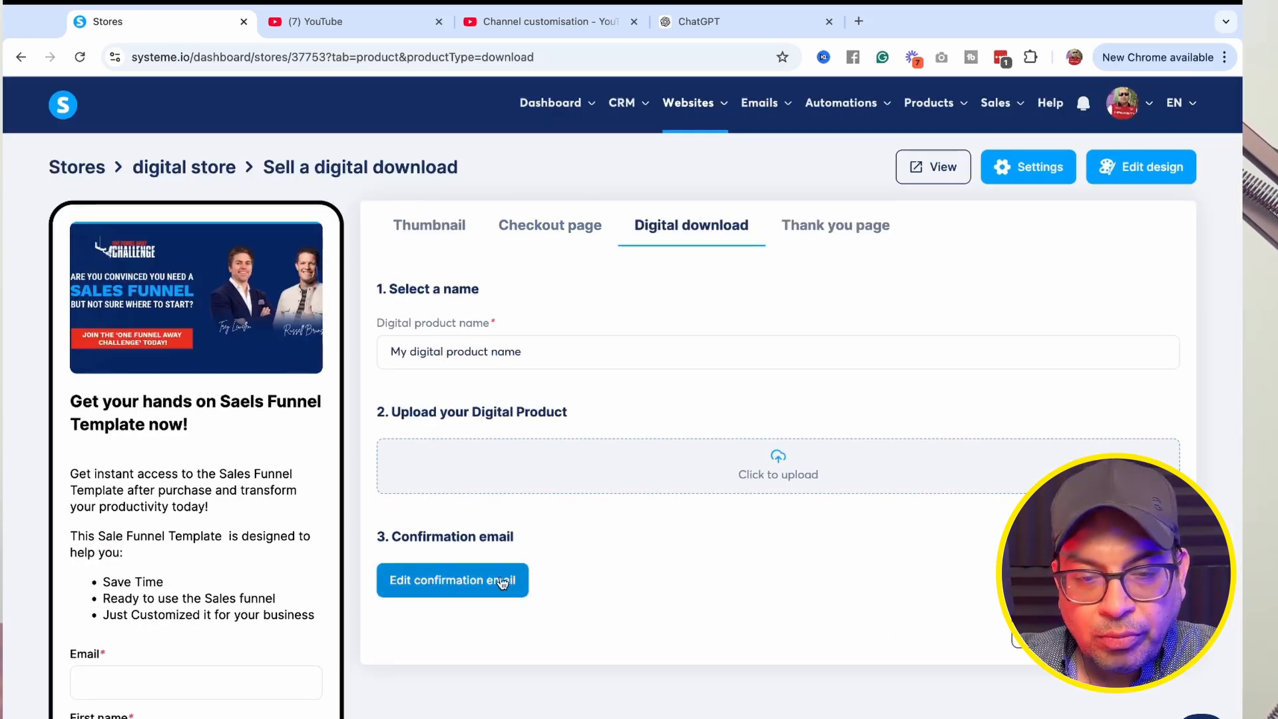
pyautogui.click(1135, 631)
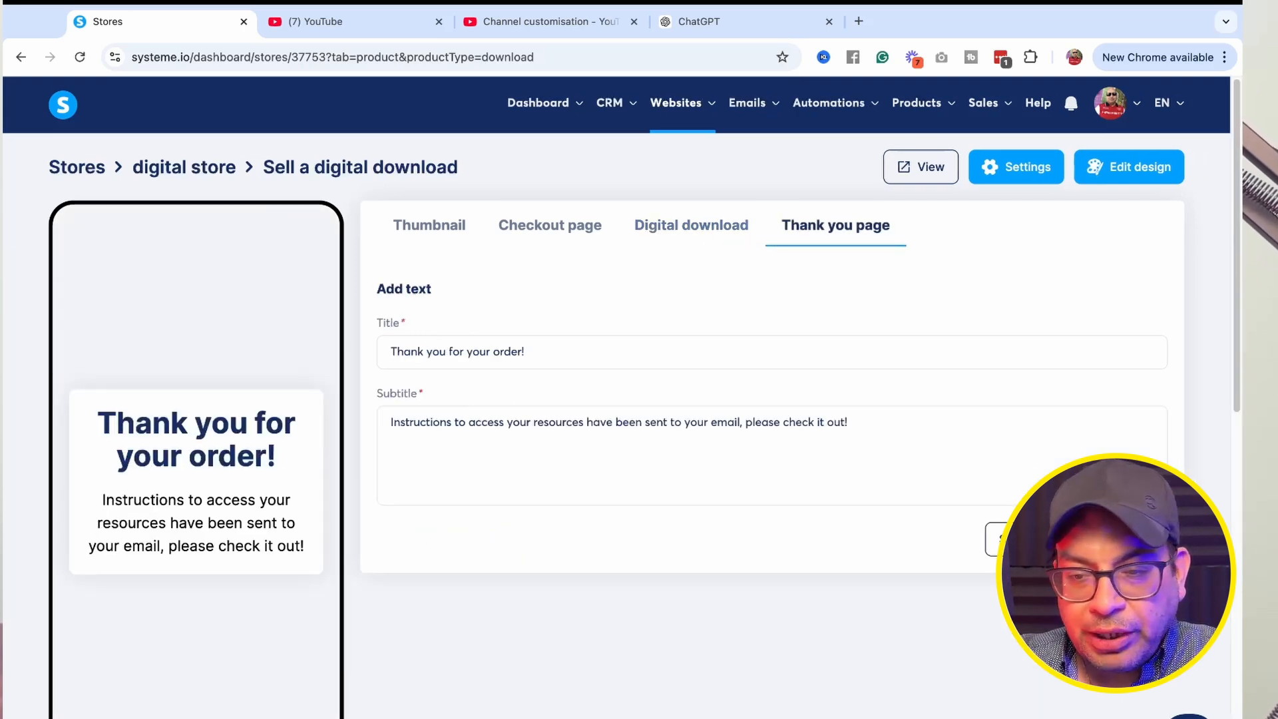
pyautogui.click(1025, 539)
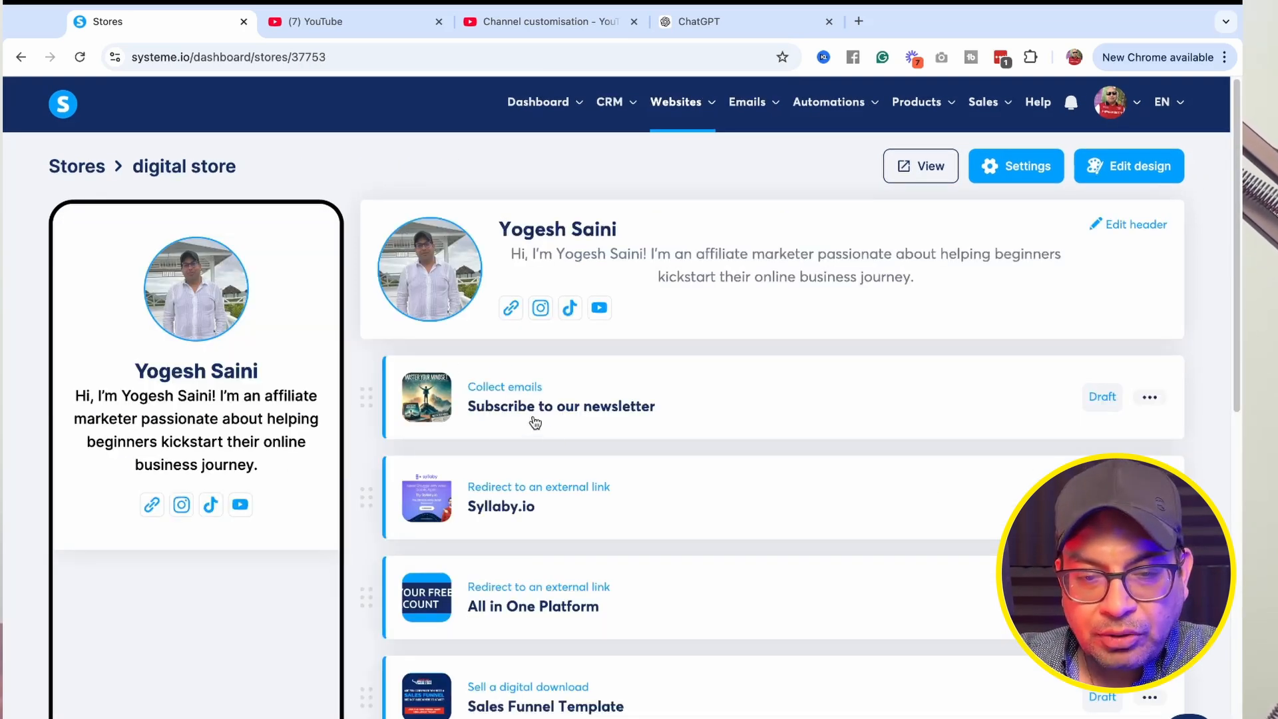
# Add a new Sell a course product and upload 3_1200x630.png from Downloads as its header image.
pyautogui.scroll(-2, 562, 462)
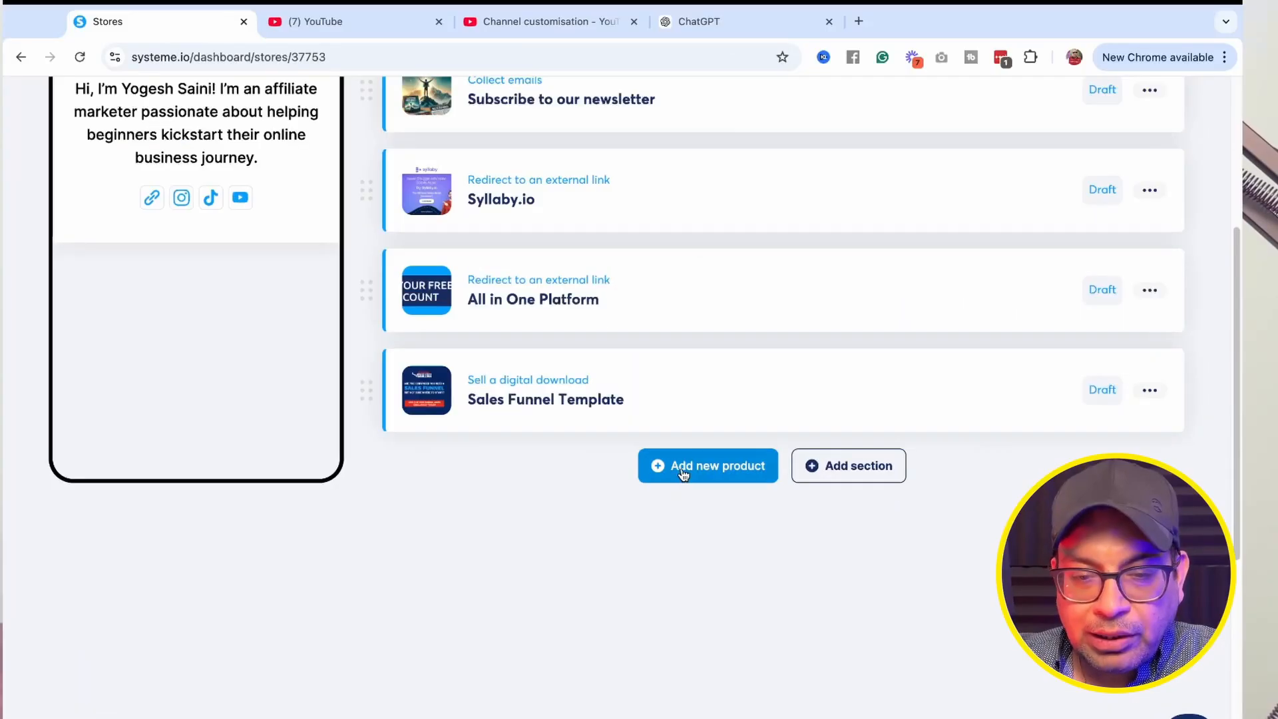
pyautogui.click(706, 466)
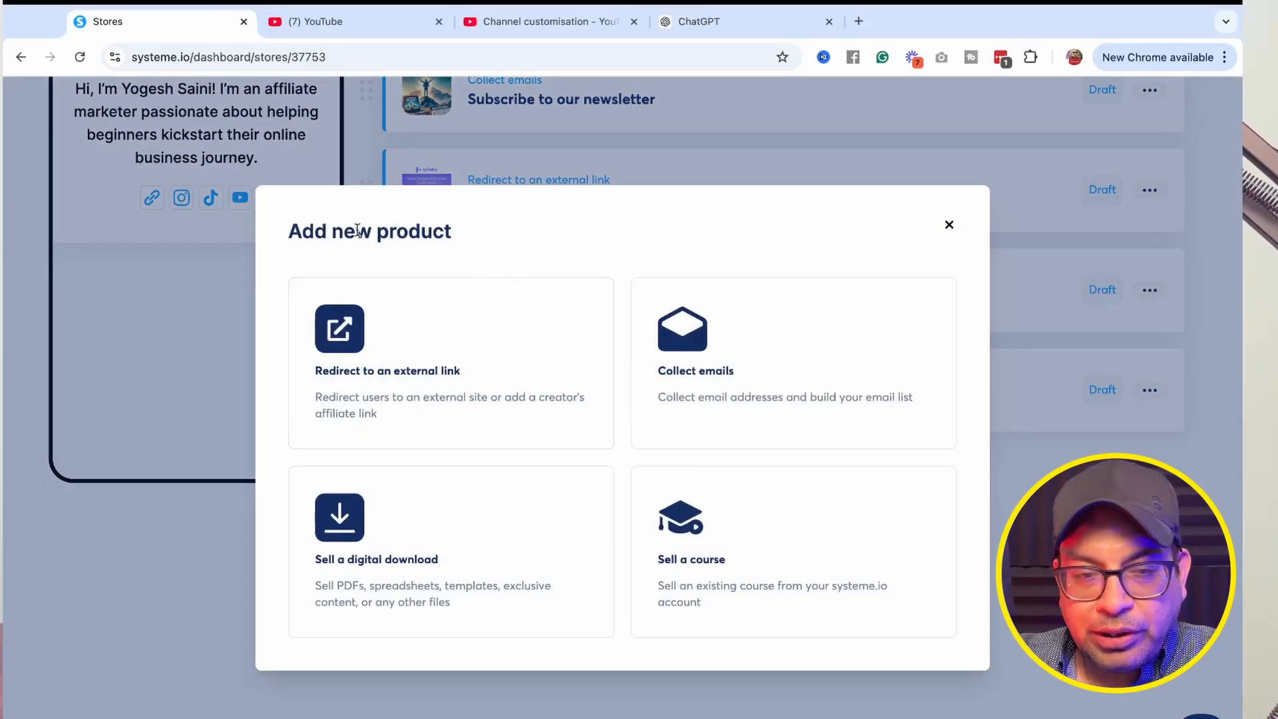
pyautogui.click(699, 546)
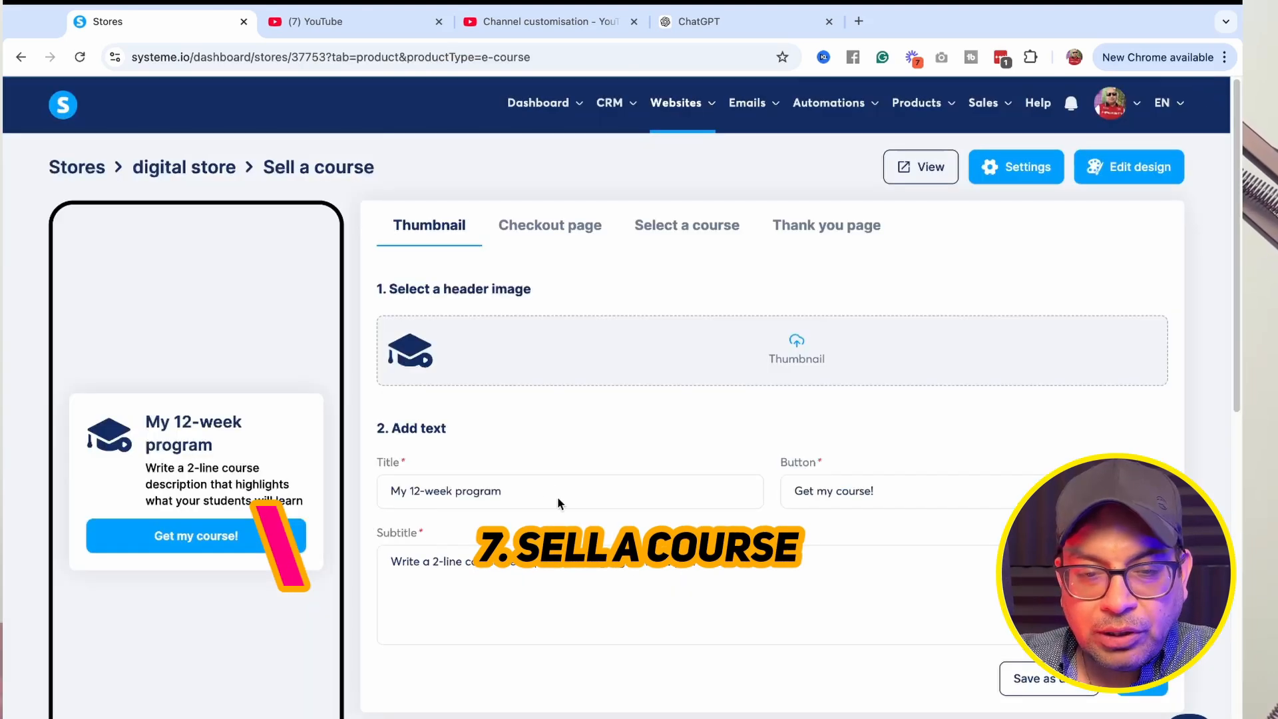
pyautogui.click(794, 352)
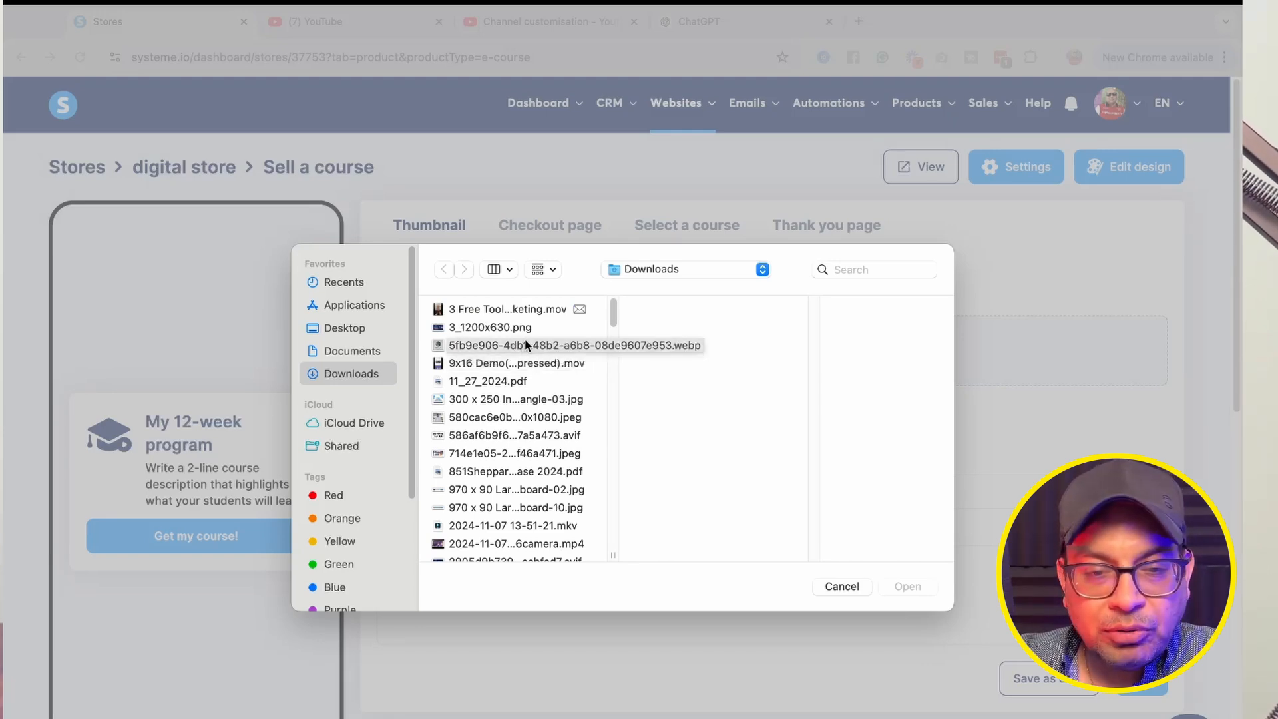
pyautogui.click(492, 328)
pyautogui.press('Return')
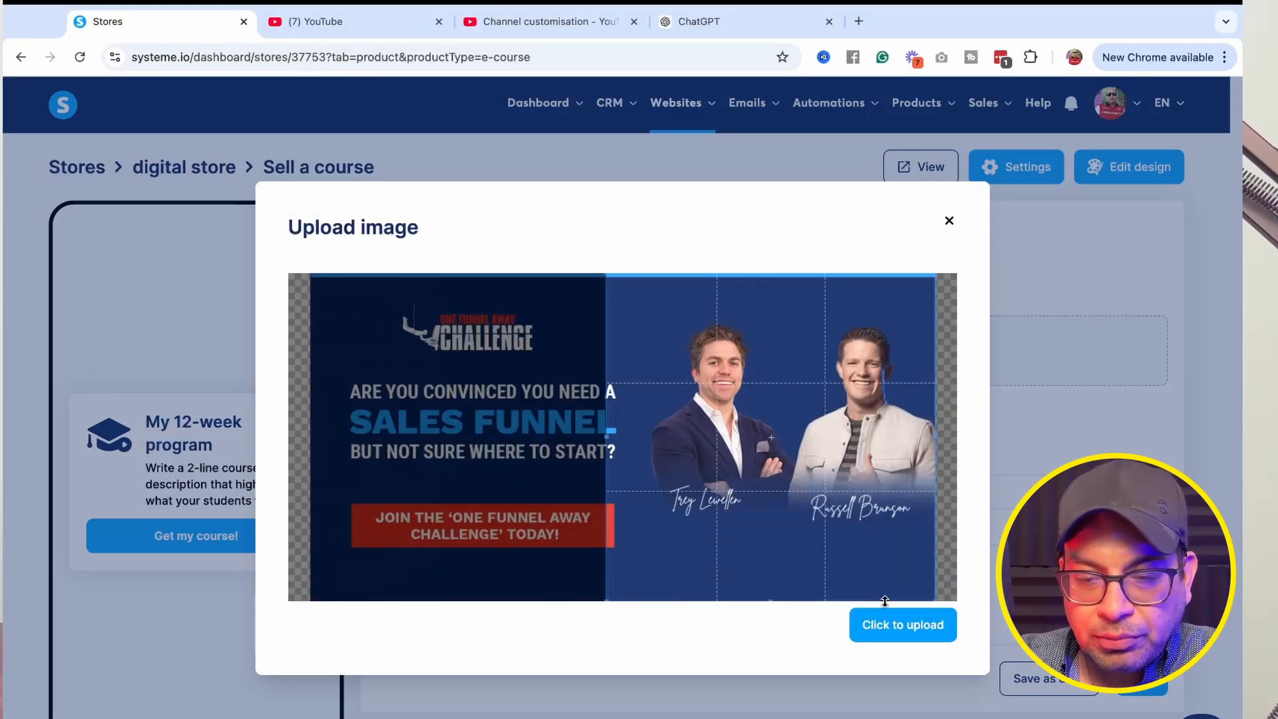
pyautogui.click(872, 622)
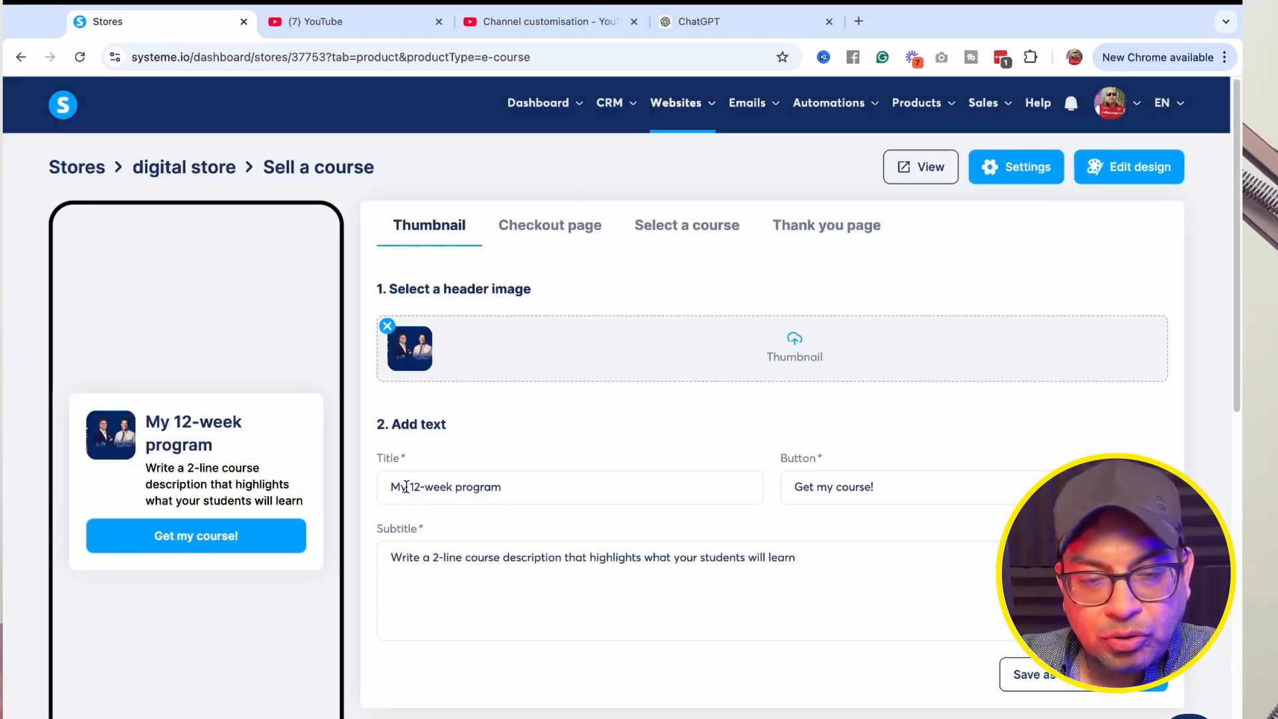
# Set the course title to '30-Days program'.
pyautogui.moveTo(391, 486); pyautogui.dragTo(426, 486)
pyautogui.write('30')
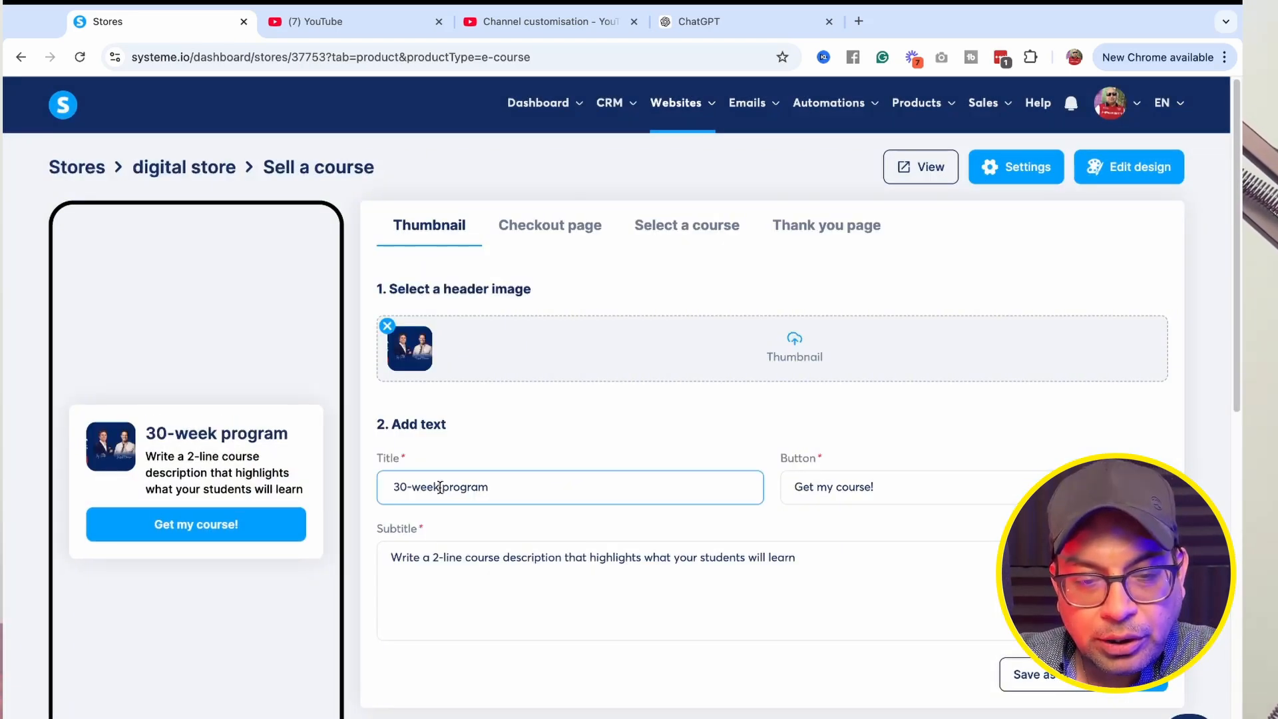
pyautogui.doubleClick(440, 487)
pyautogui.write('Days')
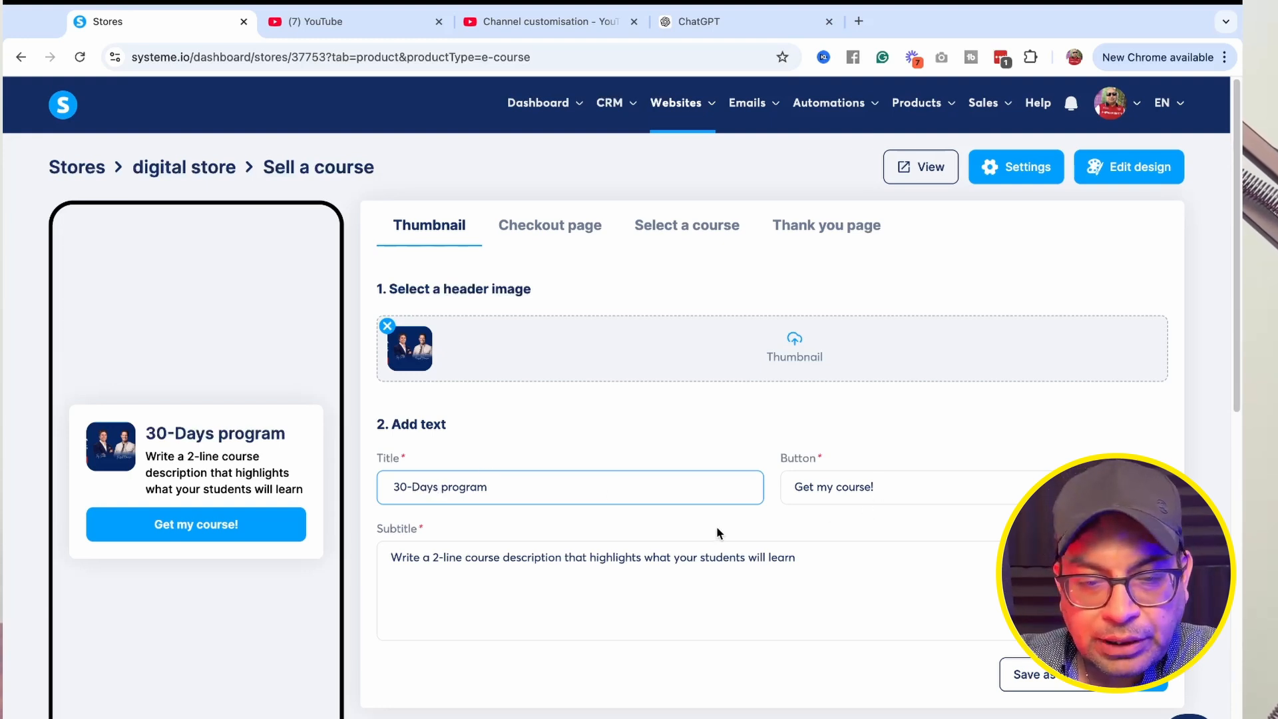
# Change the course card's button text to 'Get One Funnel Away Challenge'.
pyautogui.click(903, 488)
pyautogui.press('BackSpace')
pyautogui.press('BackSpace')
pyautogui.press('BackSpace')
pyautogui.press('BackSpace')
pyautogui.press('BackSpace')
pyautogui.press('BackSpace')
pyautogui.press('BackSpace')
pyautogui.press('BackSpace')
pyautogui.press('BackSpace')
pyautogui.press('BackSpace')
pyautogui.press('BackSpace')
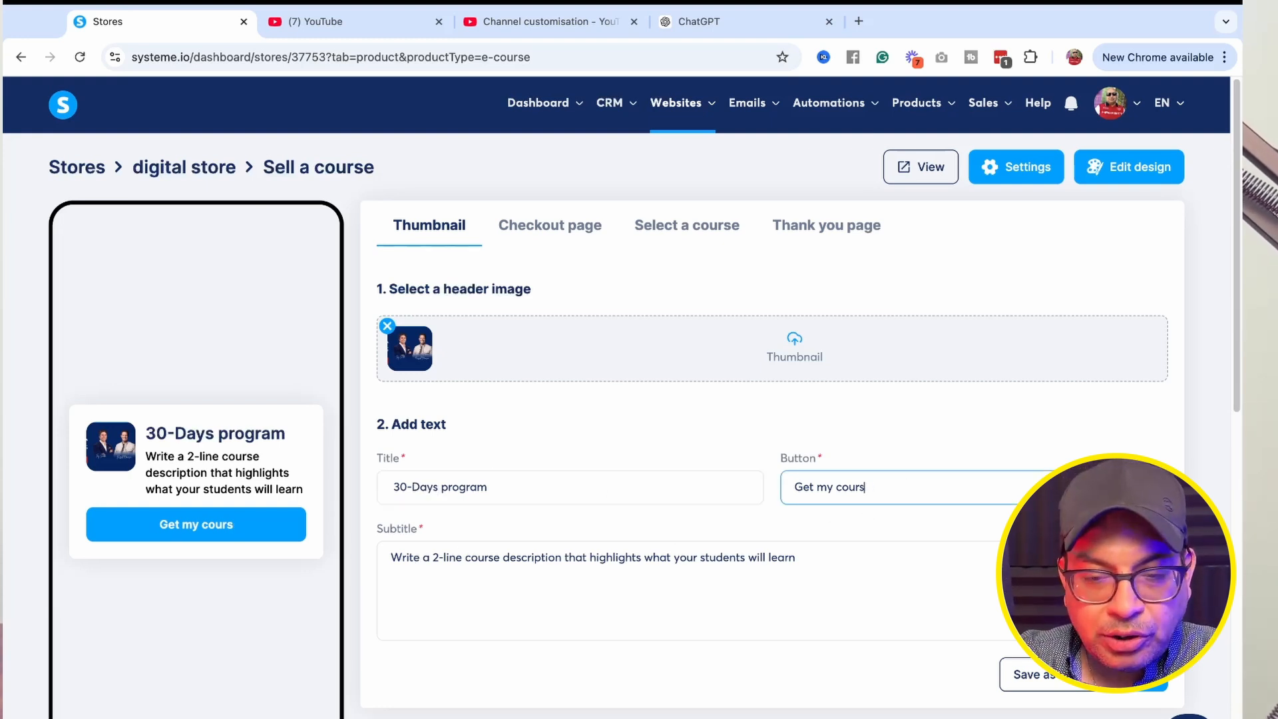
pyautogui.write('One Funnel Away Challenge')
pyautogui.click(813, 486)
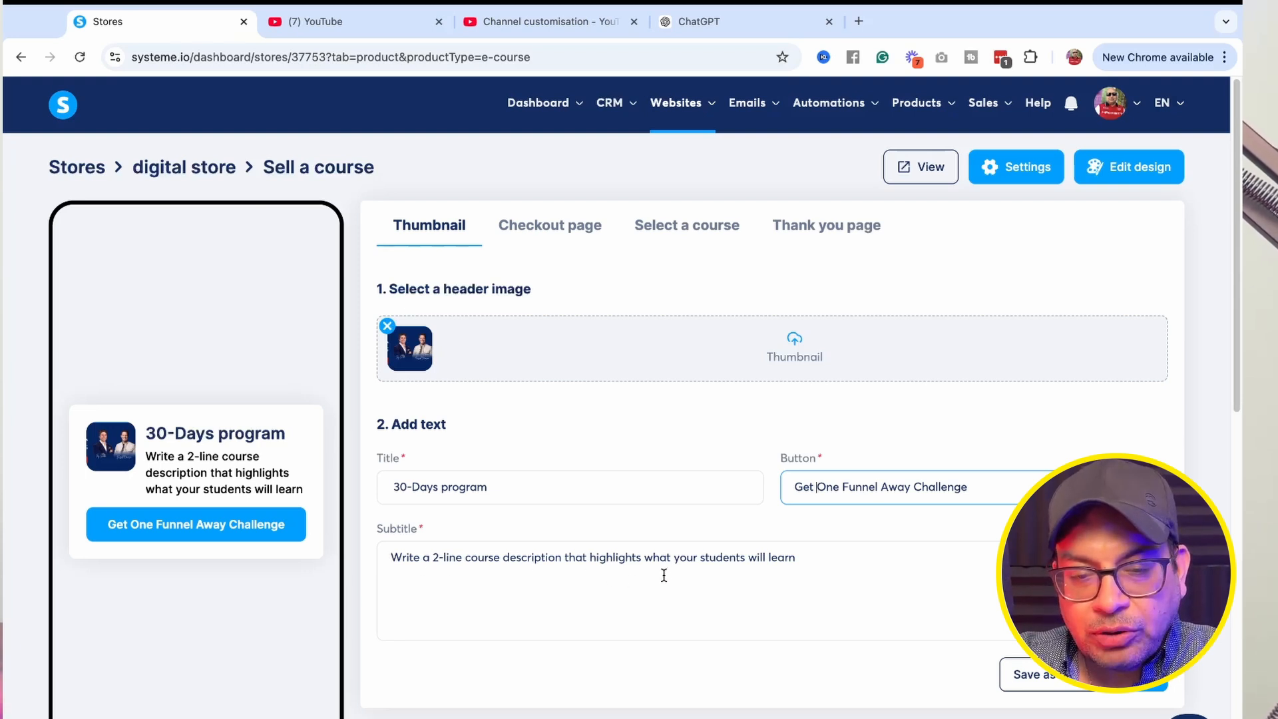
# Replace the subtitle with 'Step by step on how to build funnel for your business in next 30 days' and continue to the checkout page.
pyautogui.moveTo(814, 557); pyautogui.dragTo(393, 557)
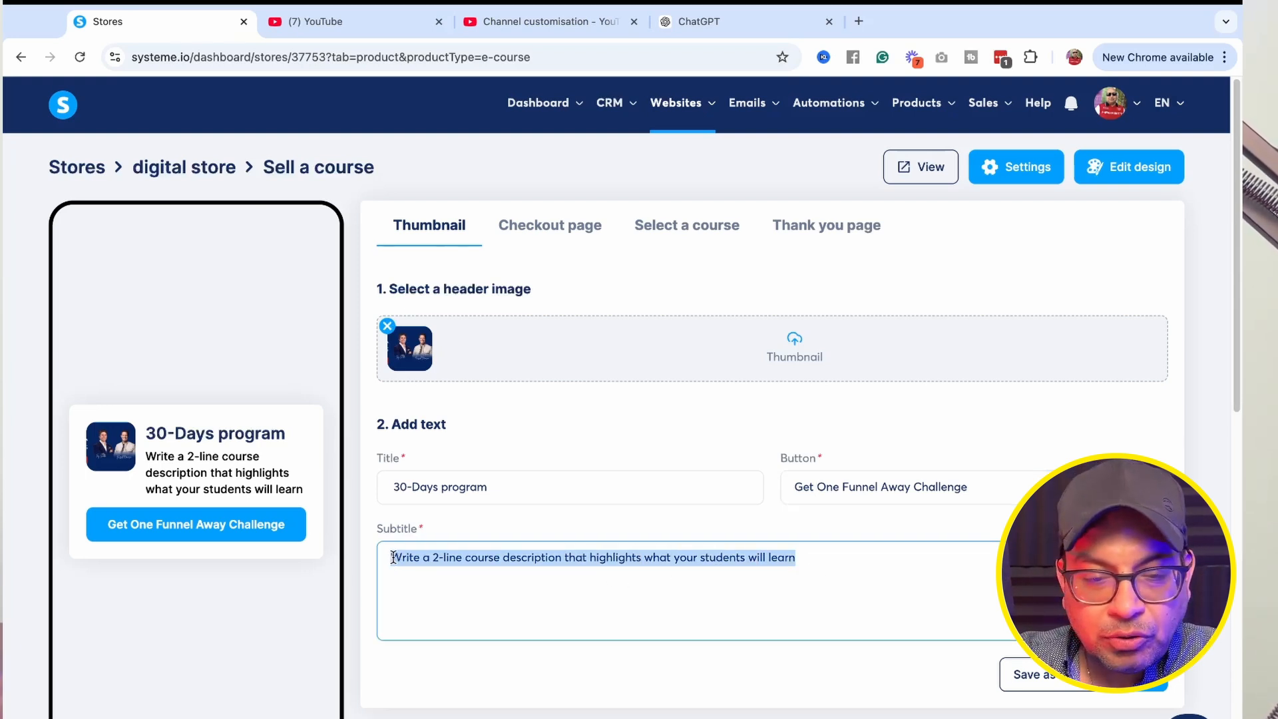
pyautogui.press('BackSpace')
pyautogui.write('Step by ')
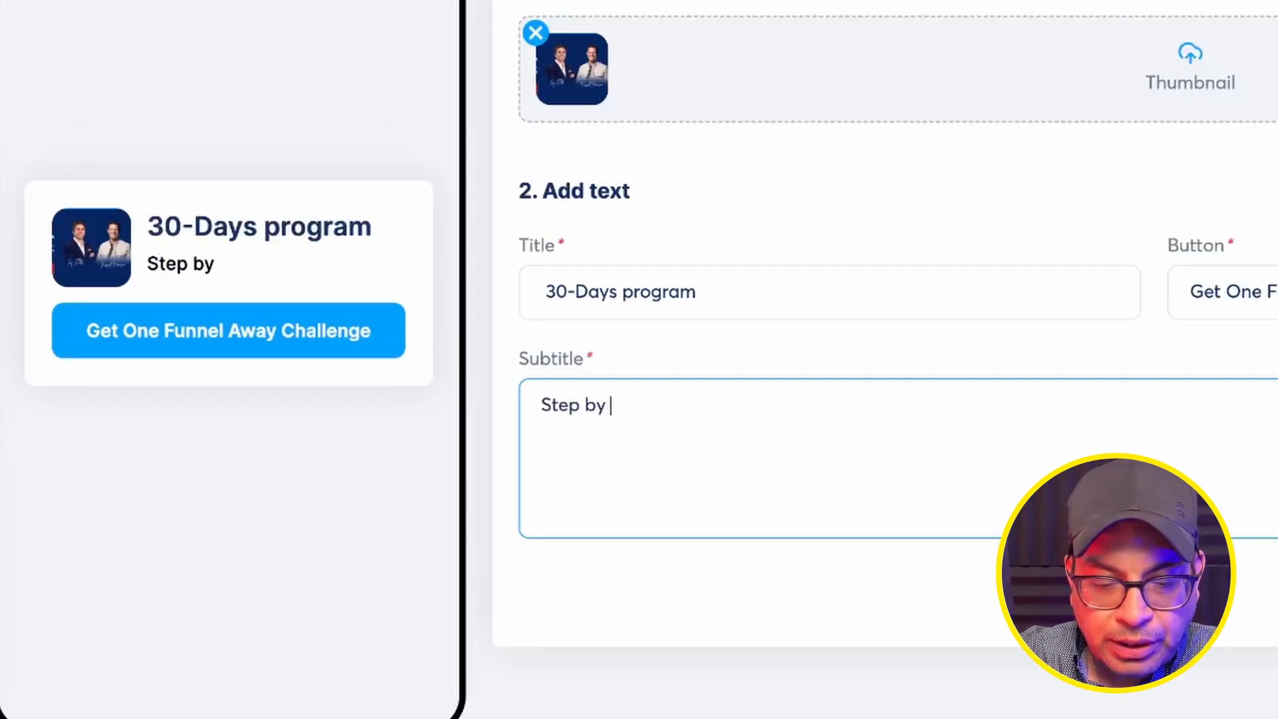
pyautogui.write('step on how to build fu')
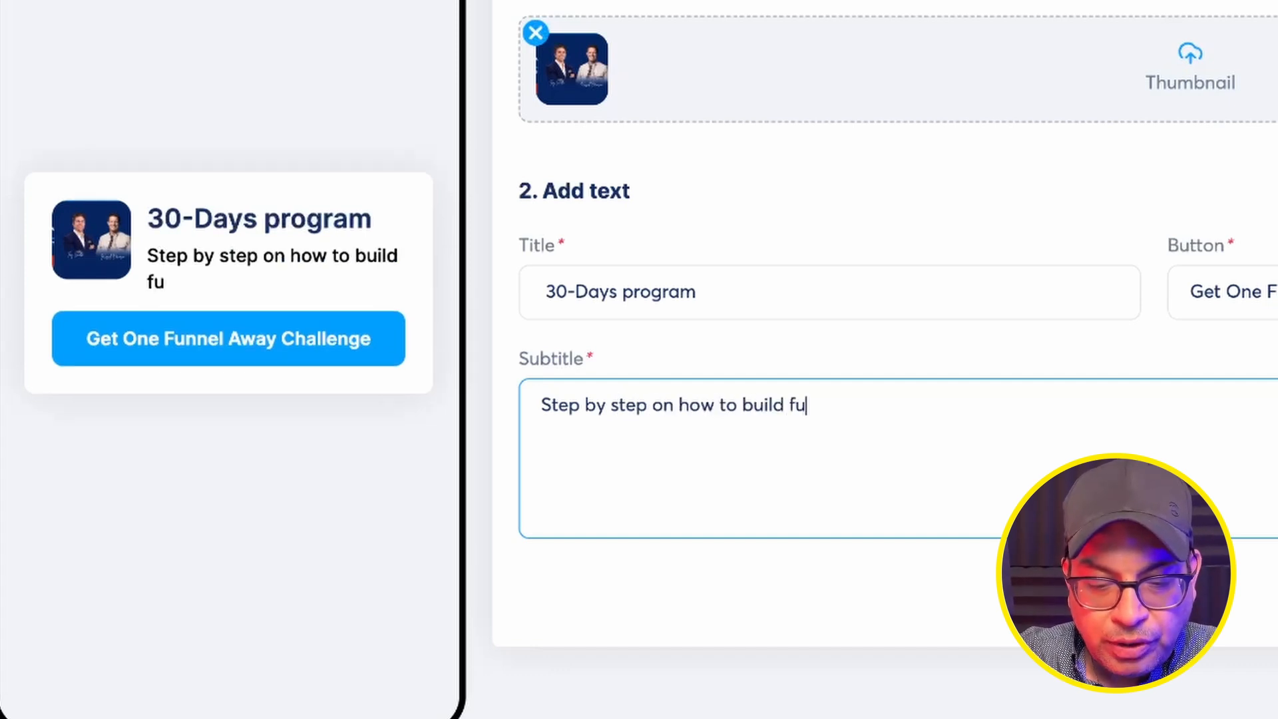
pyautogui.write('nnel for your business in next 30 day')
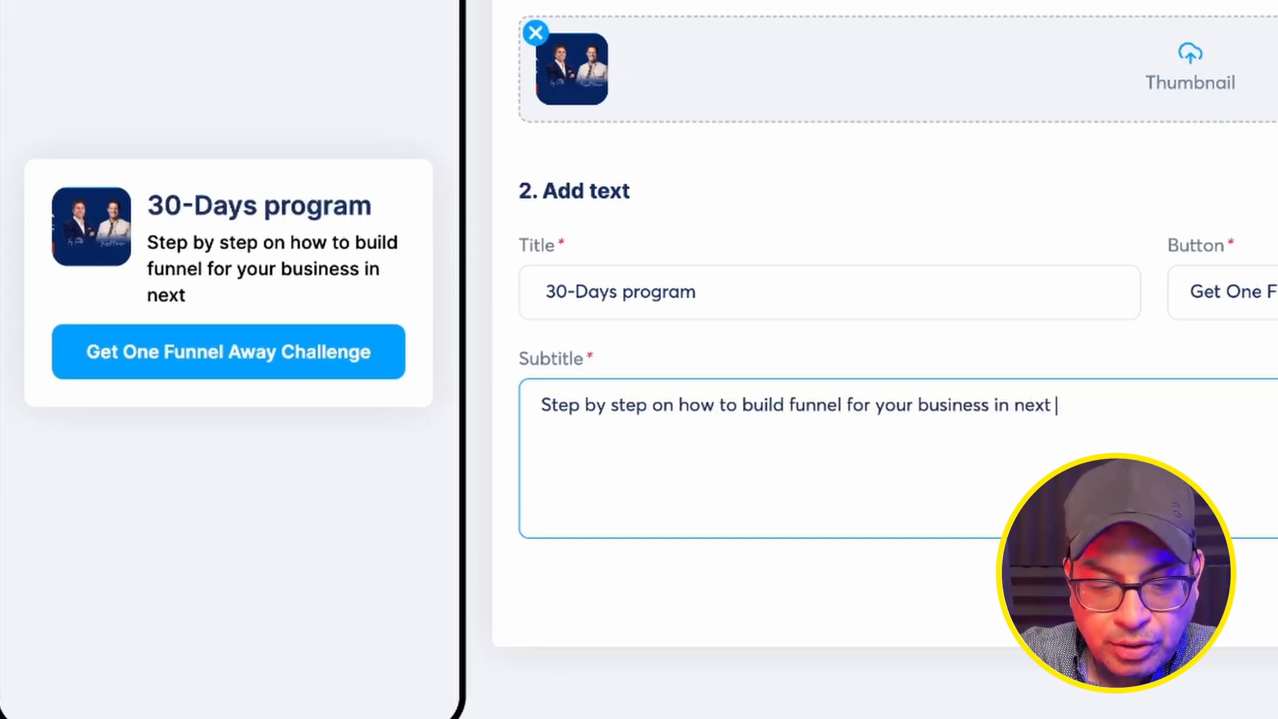
pyautogui.write('s')
pyautogui.click(1167, 688)
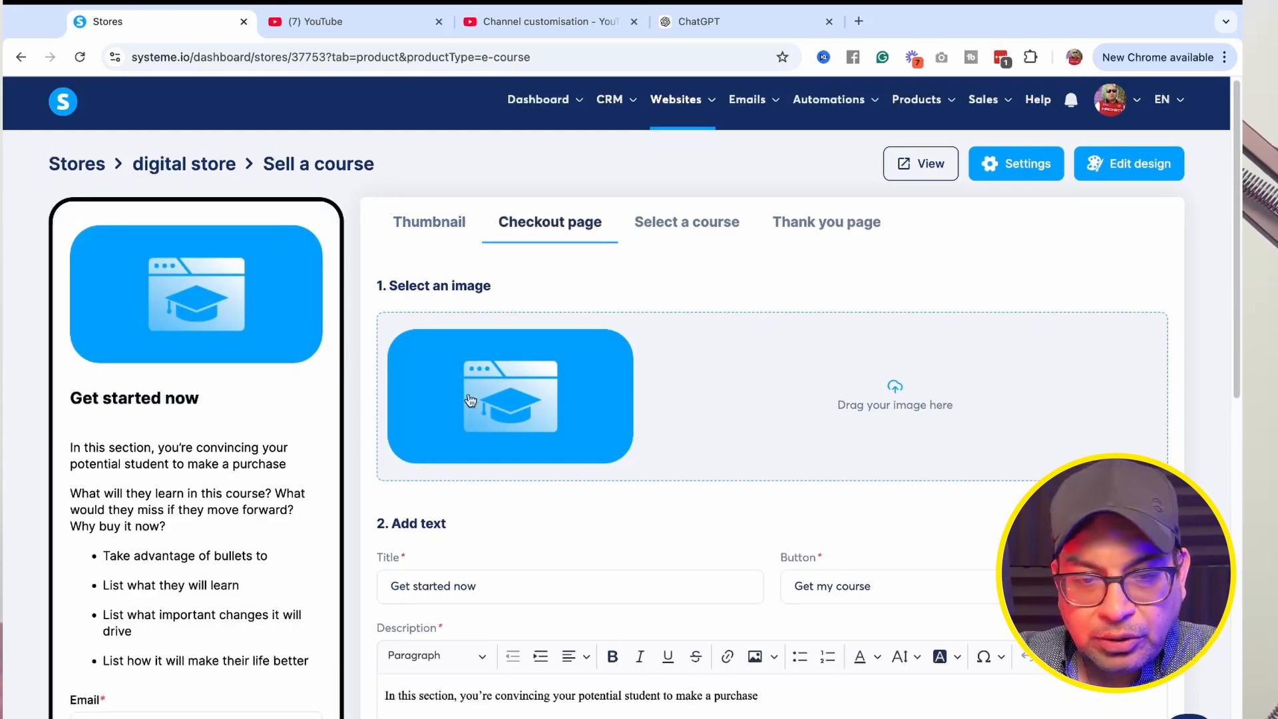
# Upload 3_1200x630.png from Downloads as the checkout page image.
pyautogui.click(470, 400)
pyautogui.click(512, 327)
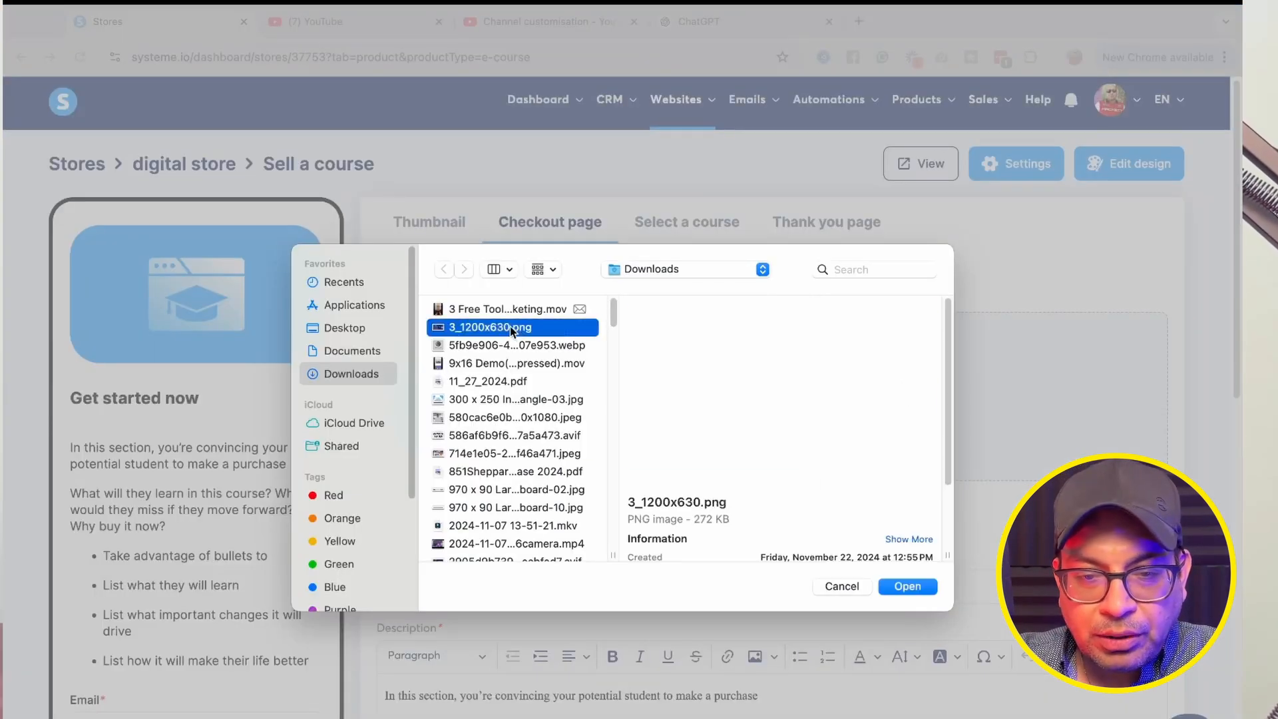
pyautogui.click(912, 588)
pyautogui.click(907, 621)
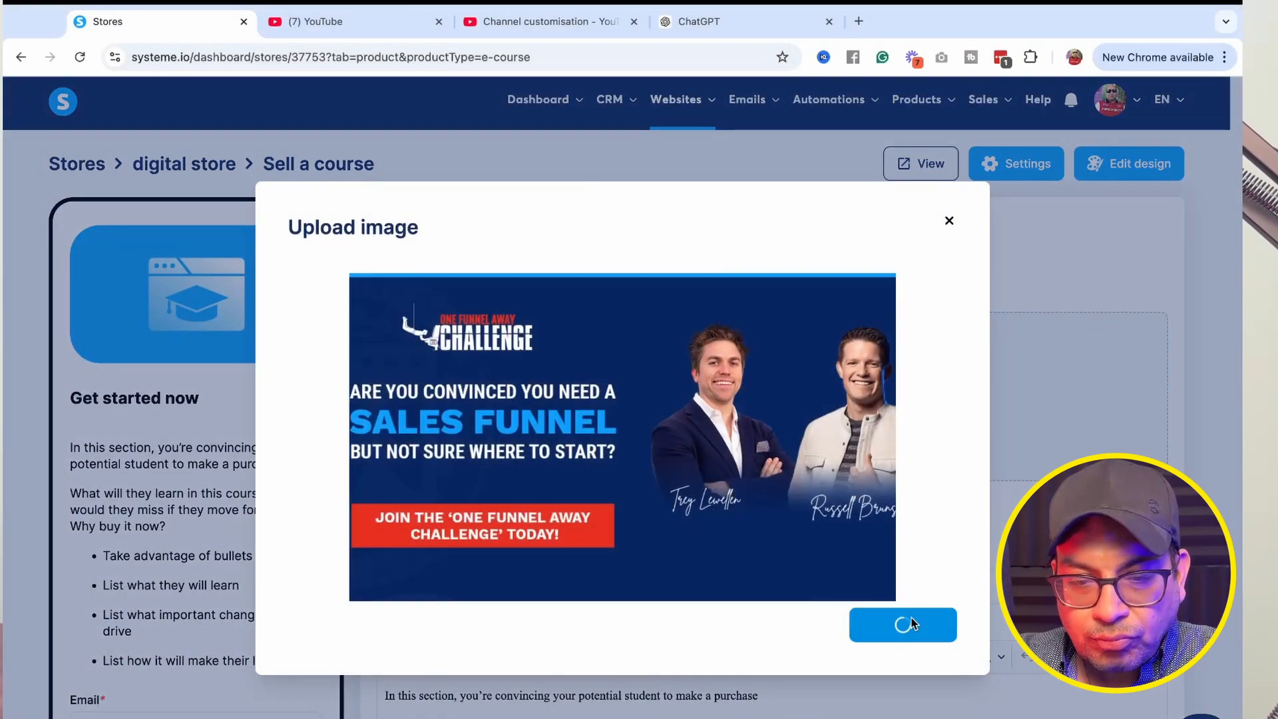
# Set the checkout button text to 'Get one funnel away challenge'.
pyautogui.scroll(-3, 622, 457)
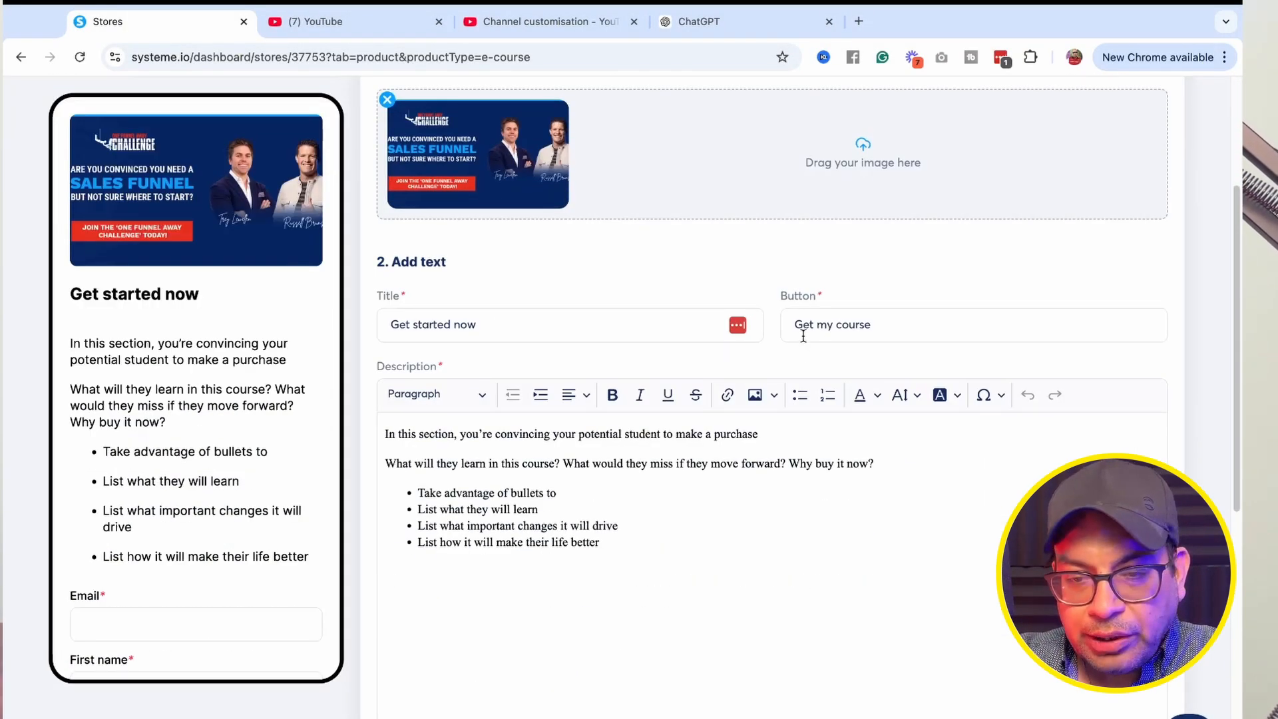
pyautogui.moveTo(879, 323); pyautogui.dragTo(817, 324)
pyautogui.write('one funnel away challenge')
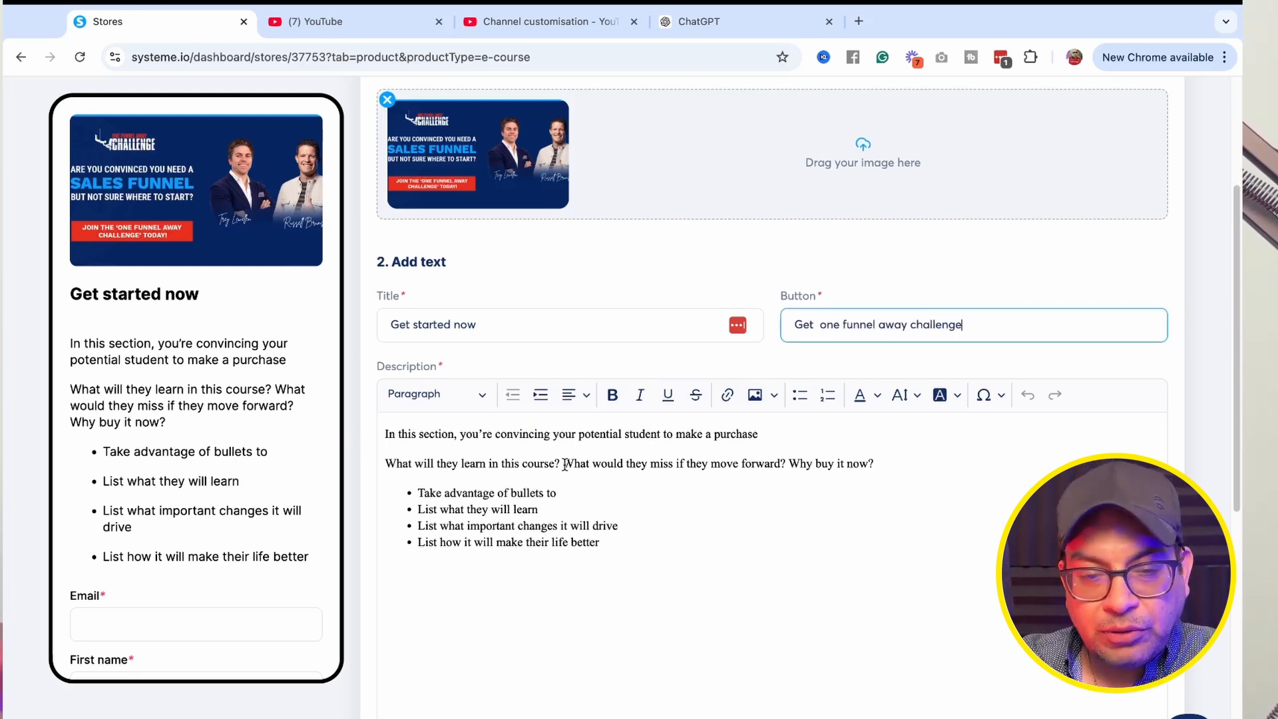
# Replace the first two description bullets with 'Build Funnel in next 30 days' and 'From Scratch to publish steps'.
pyautogui.moveTo(419, 493); pyautogui.dragTo(556, 493)
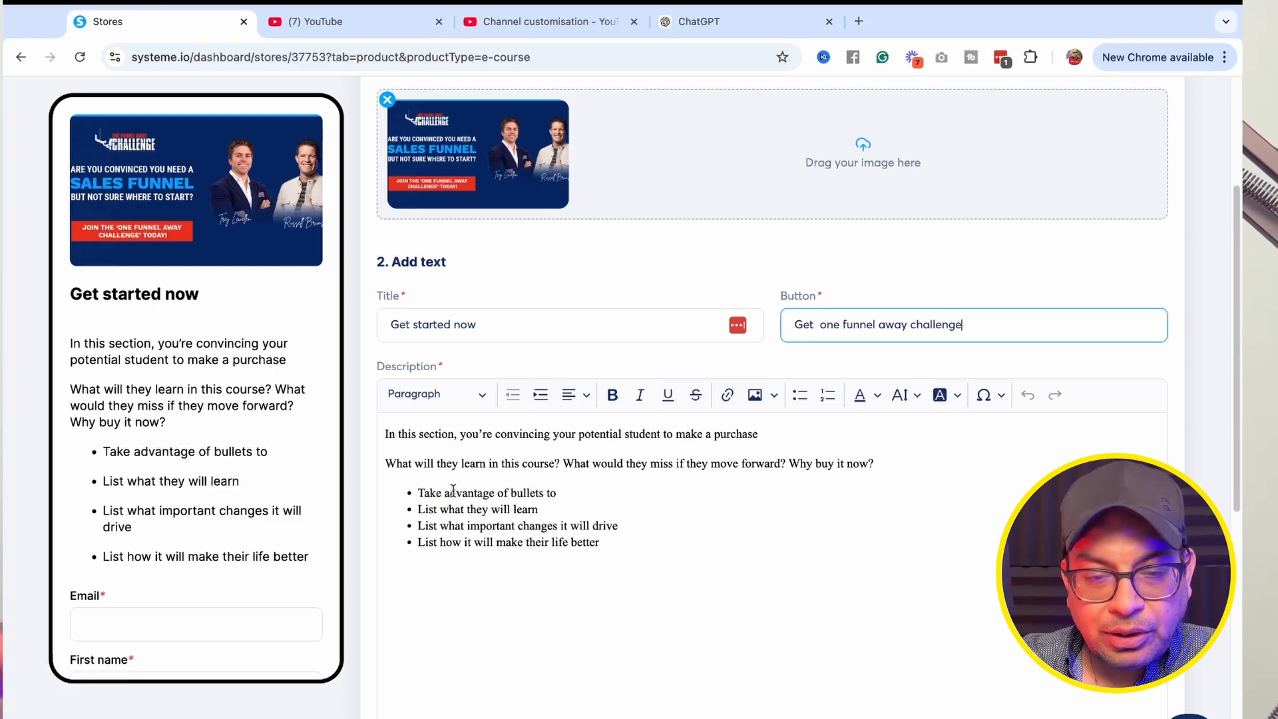
pyautogui.write('Build Funnel in ')
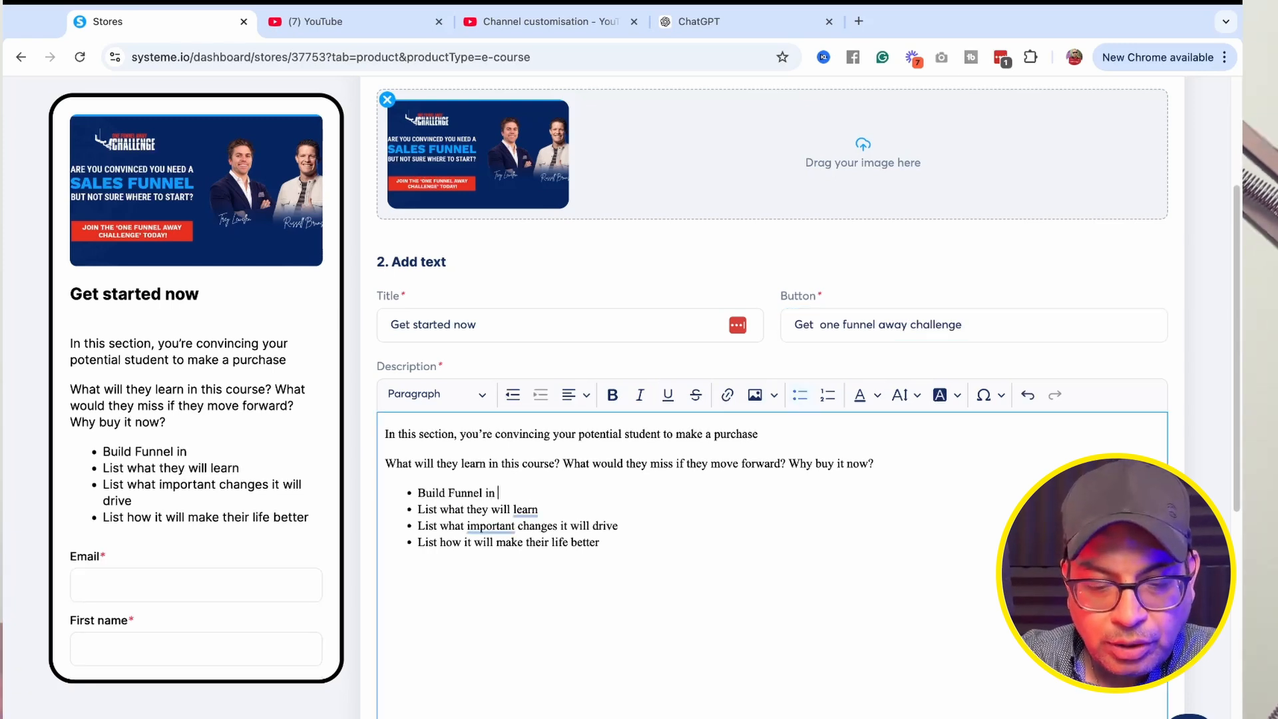
pyautogui.write('next 30 days')
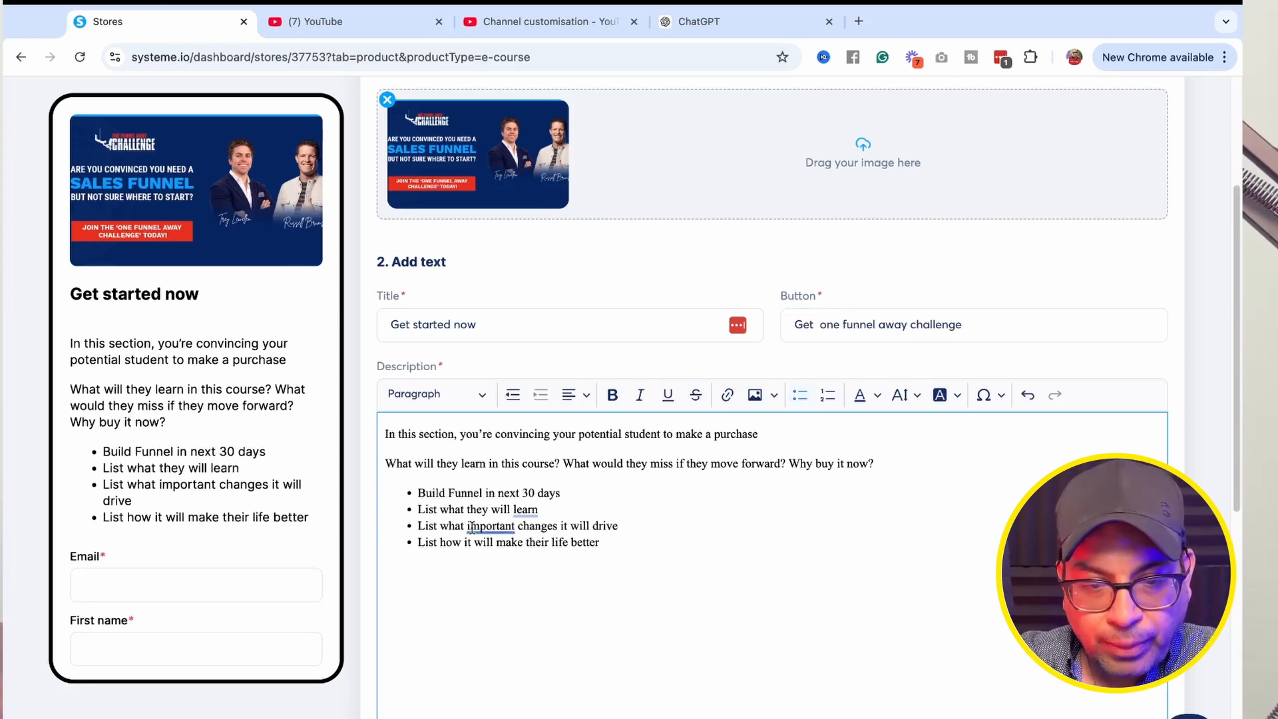
pyautogui.moveTo(538, 509); pyautogui.dragTo(417, 510)
pyautogui.write('From Scratch to publish steps')
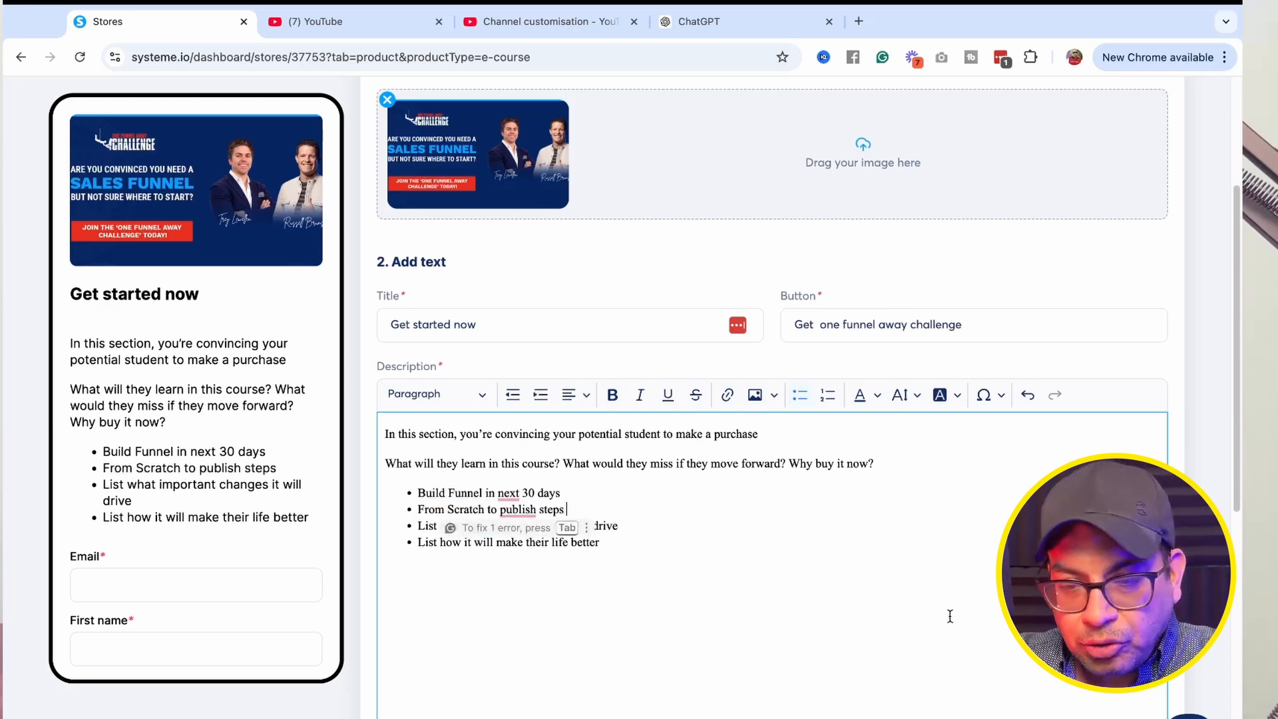
# Add the existing one-time price plan 'Sales Funnel Templates' to the checkout and save it.
pyautogui.scroll(-7, 420, 314)
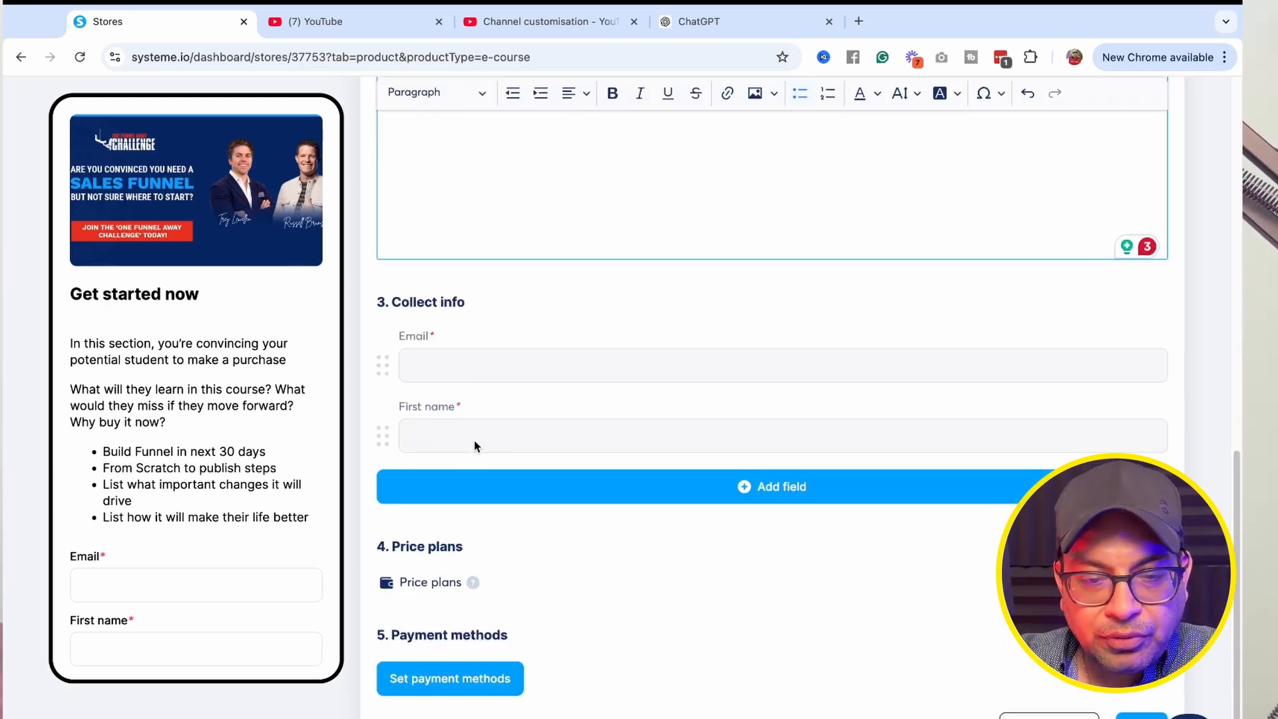
pyautogui.click(431, 581)
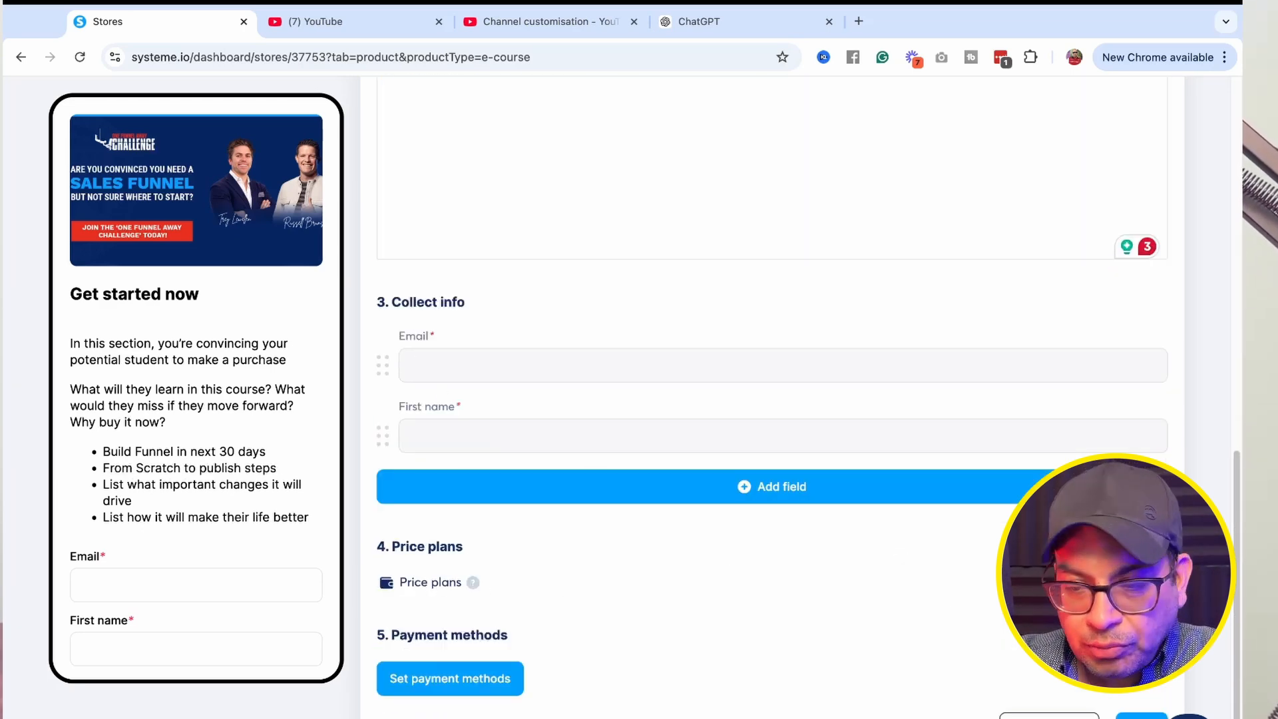
pyautogui.scroll(-4, 562, 589)
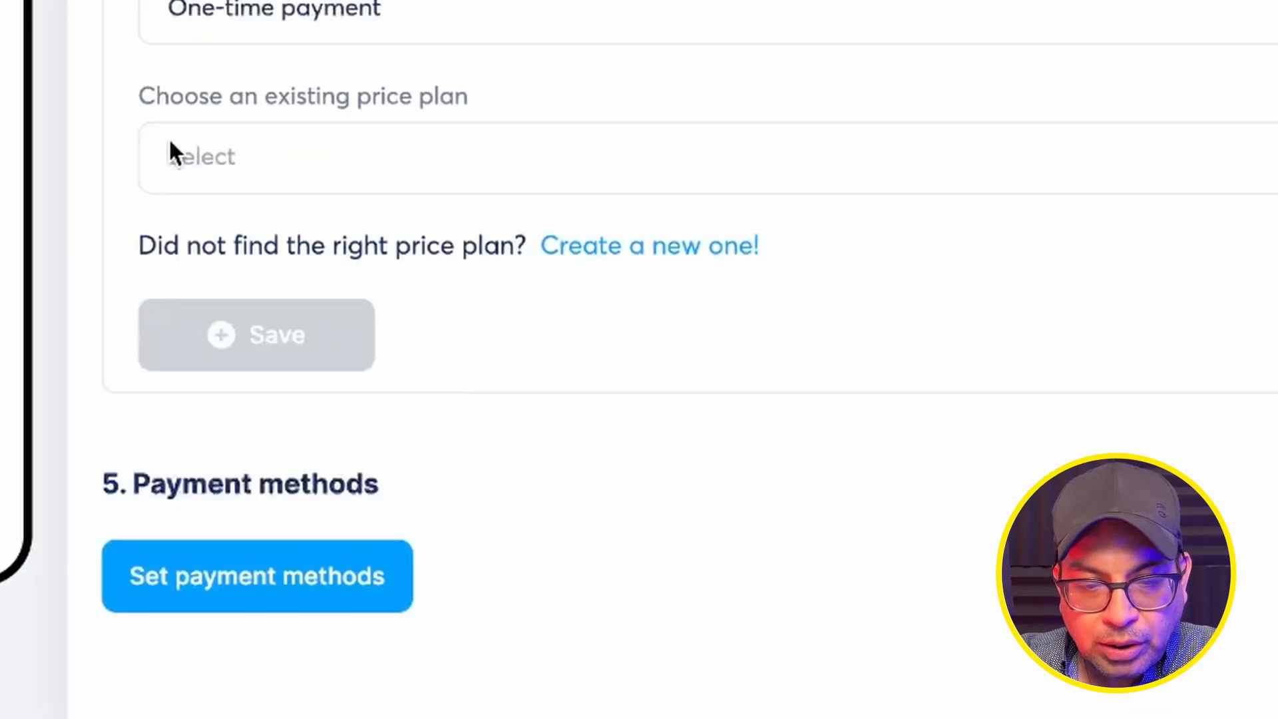
pyautogui.click(275, 163)
pyautogui.click(316, 234)
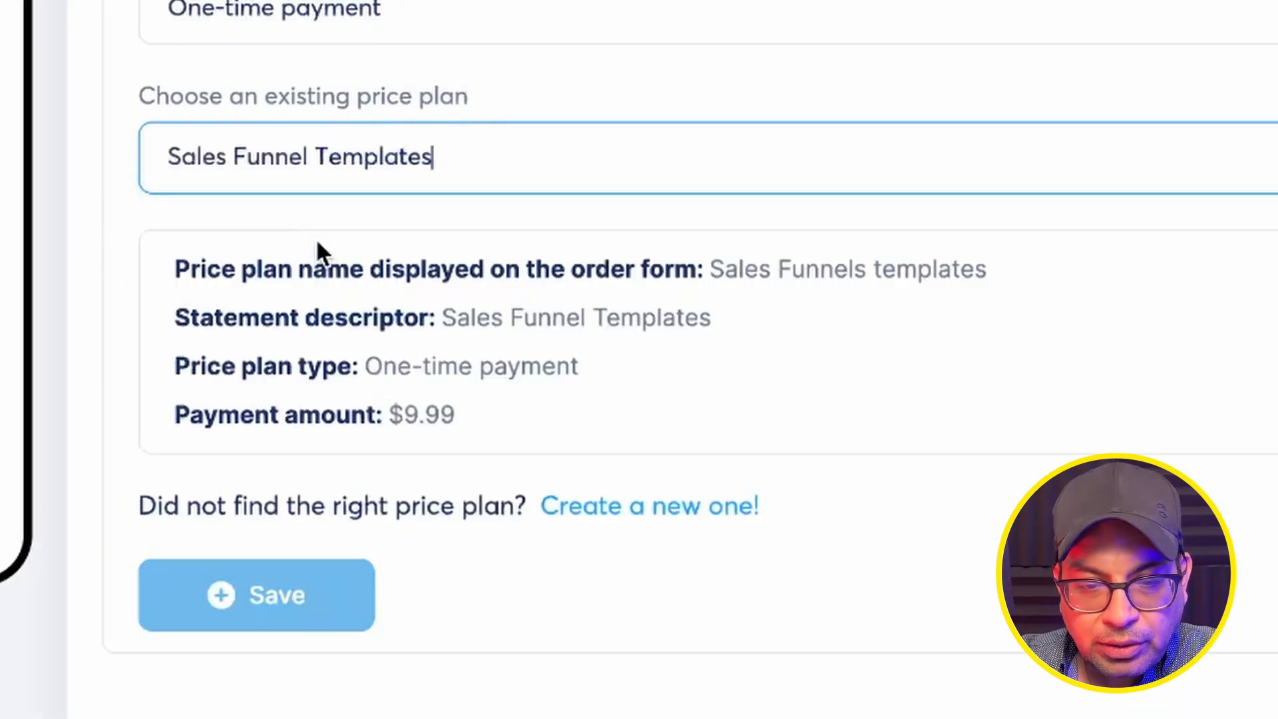
pyautogui.scroll(-4, 628, 306)
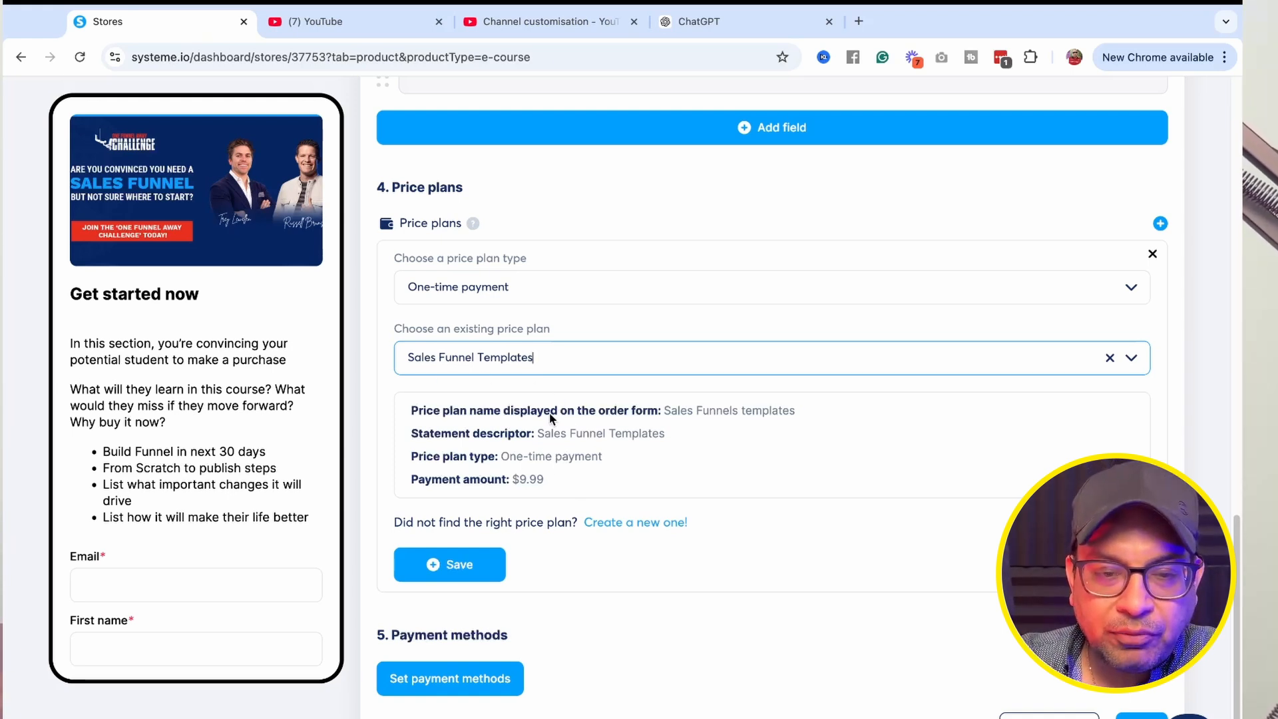
pyautogui.click(459, 576)
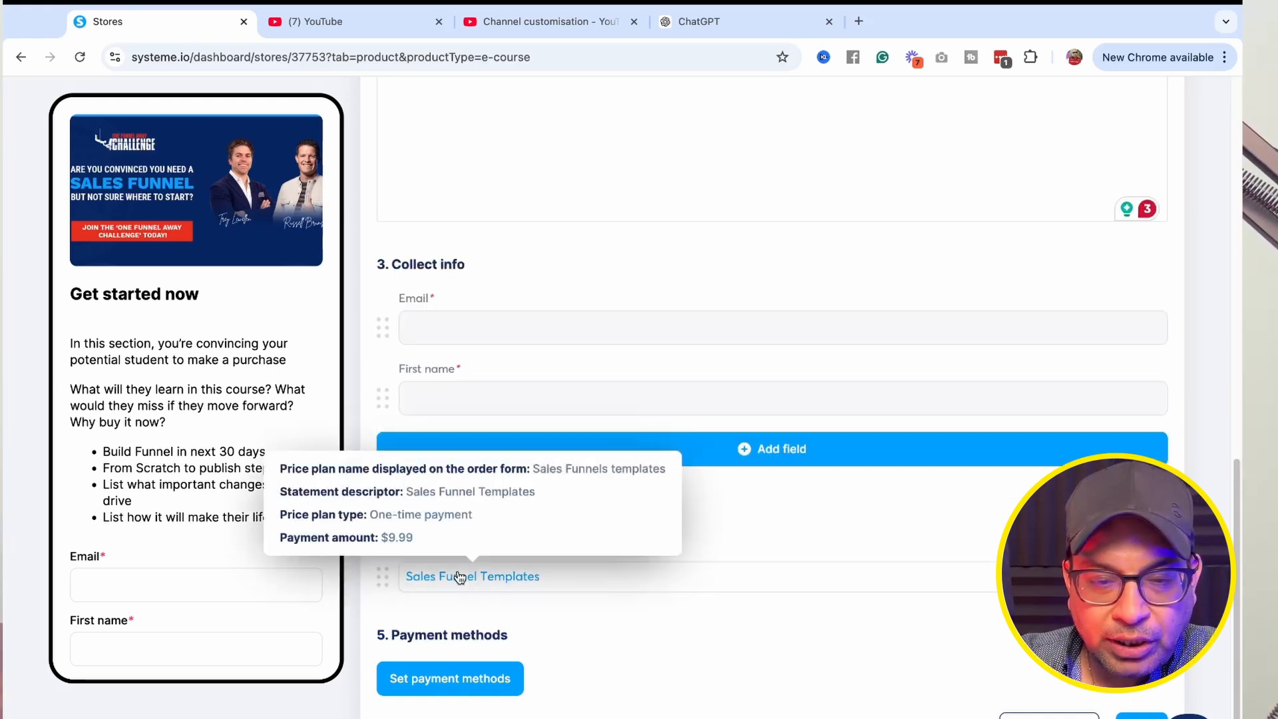
# Save the payment methods with U.S. Dollar currency, Credit cards (Stripe) and Apple Pay.
pyautogui.click(447, 676)
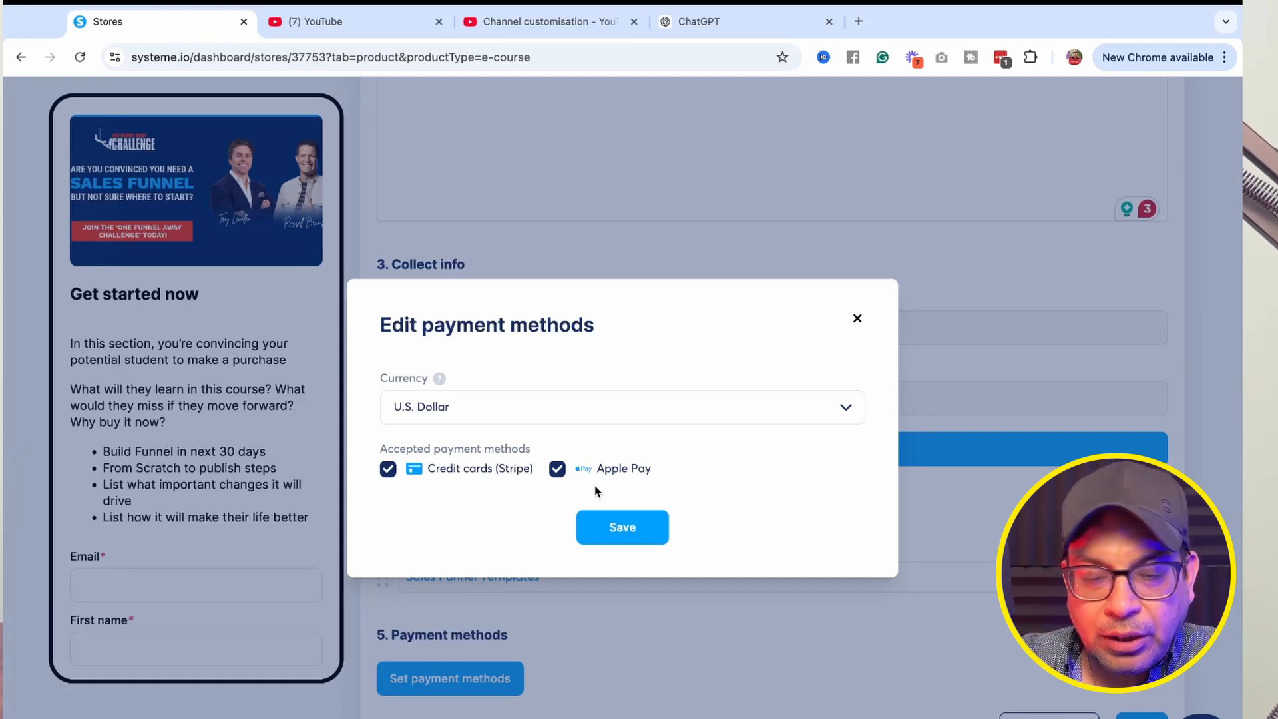
pyautogui.click(657, 527)
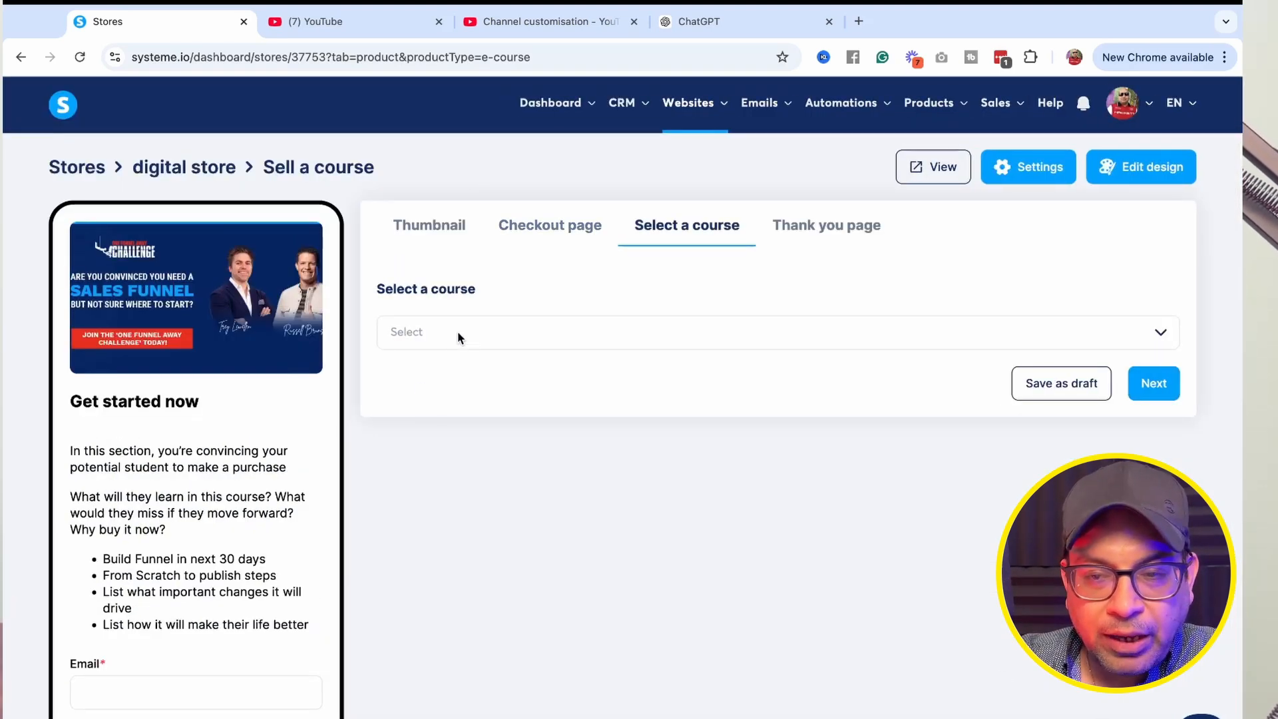
# Open the course selection, then continue through the remaining tabs to save the course product to the store.
pyautogui.click(457, 331)
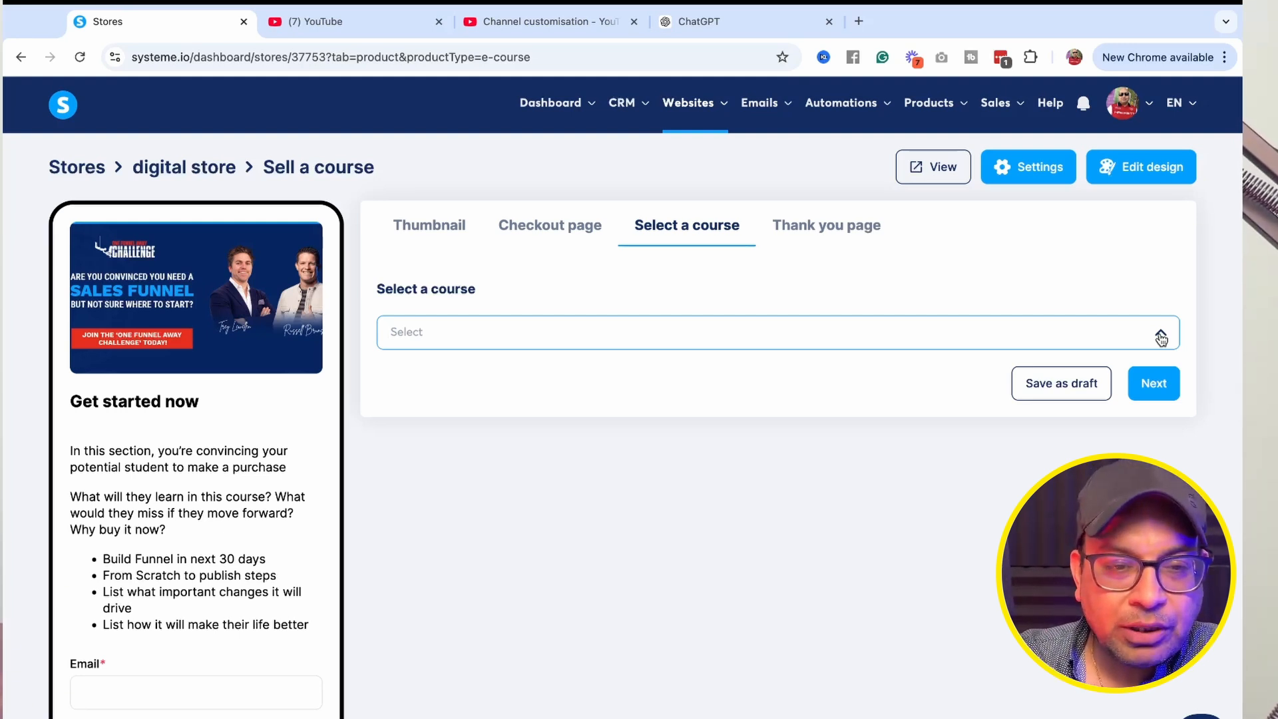
pyautogui.click(1153, 384)
pyautogui.click(1149, 538)
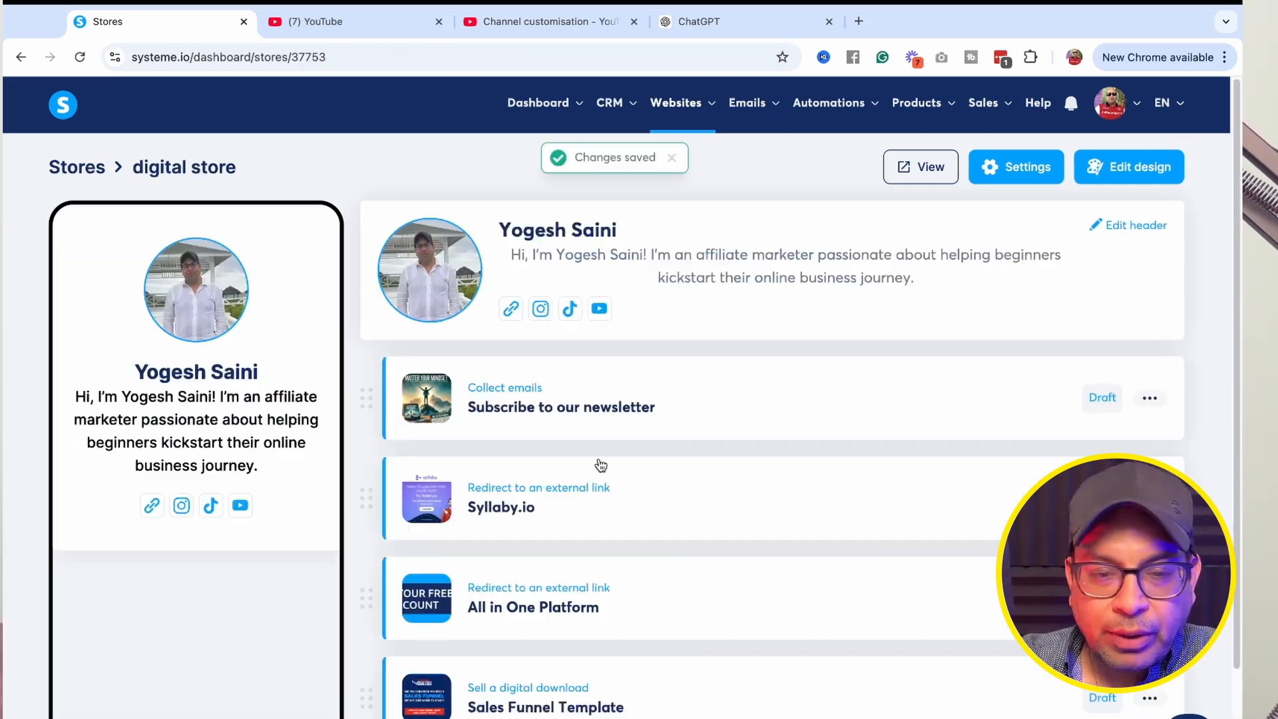
# Review the list of products in the digital store.
pyautogui.scroll(-2, 663, 458)
pyautogui.scroll(2, 661, 450)
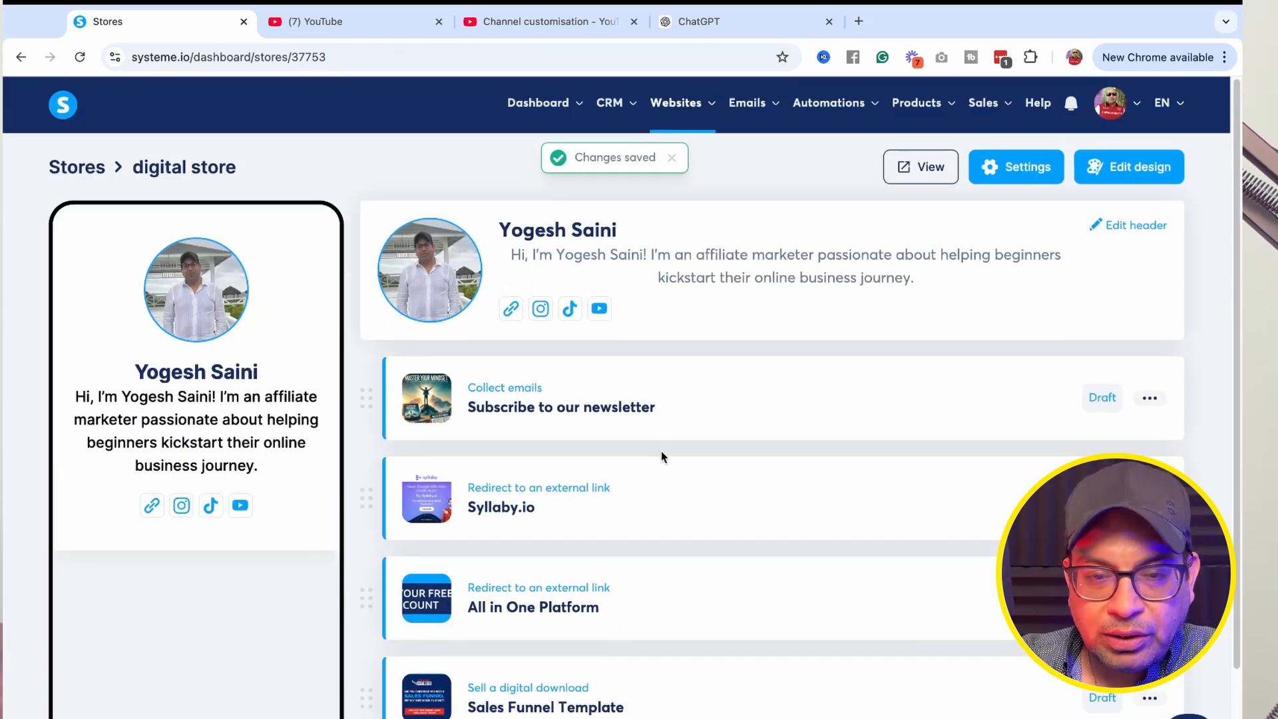
pyautogui.scroll(-2, 661, 451)
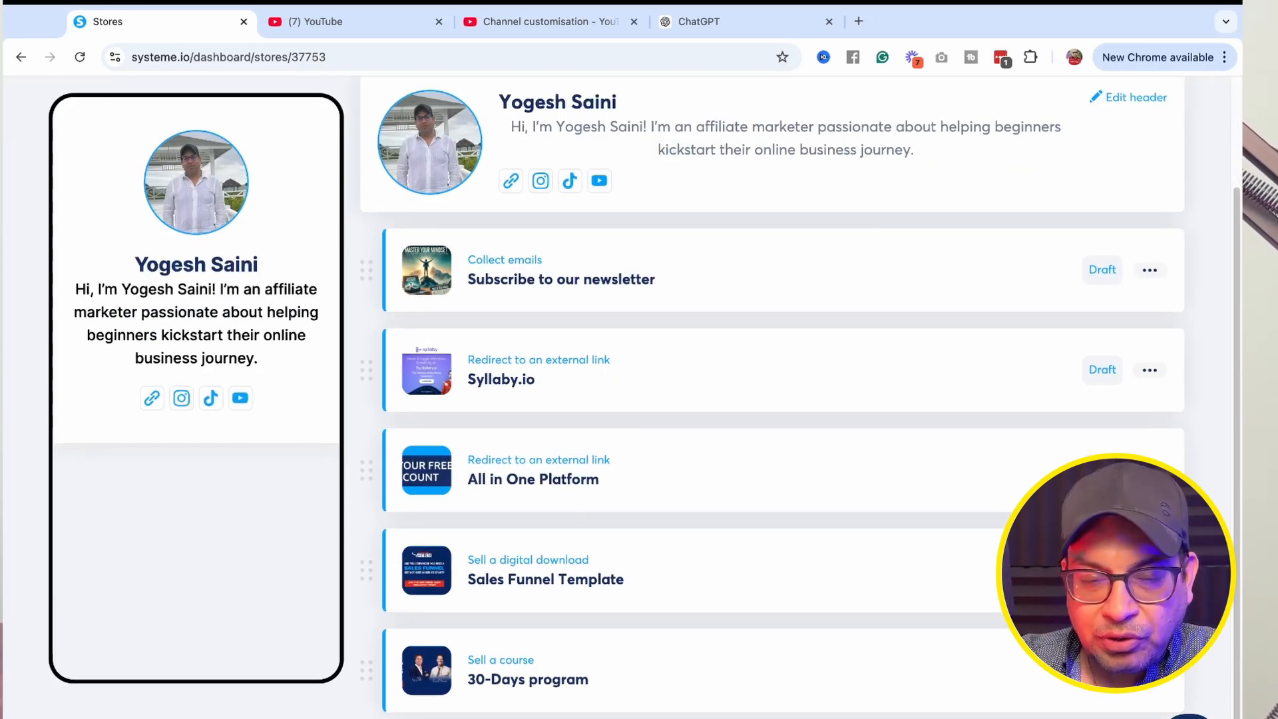
pyautogui.click(666, 716)
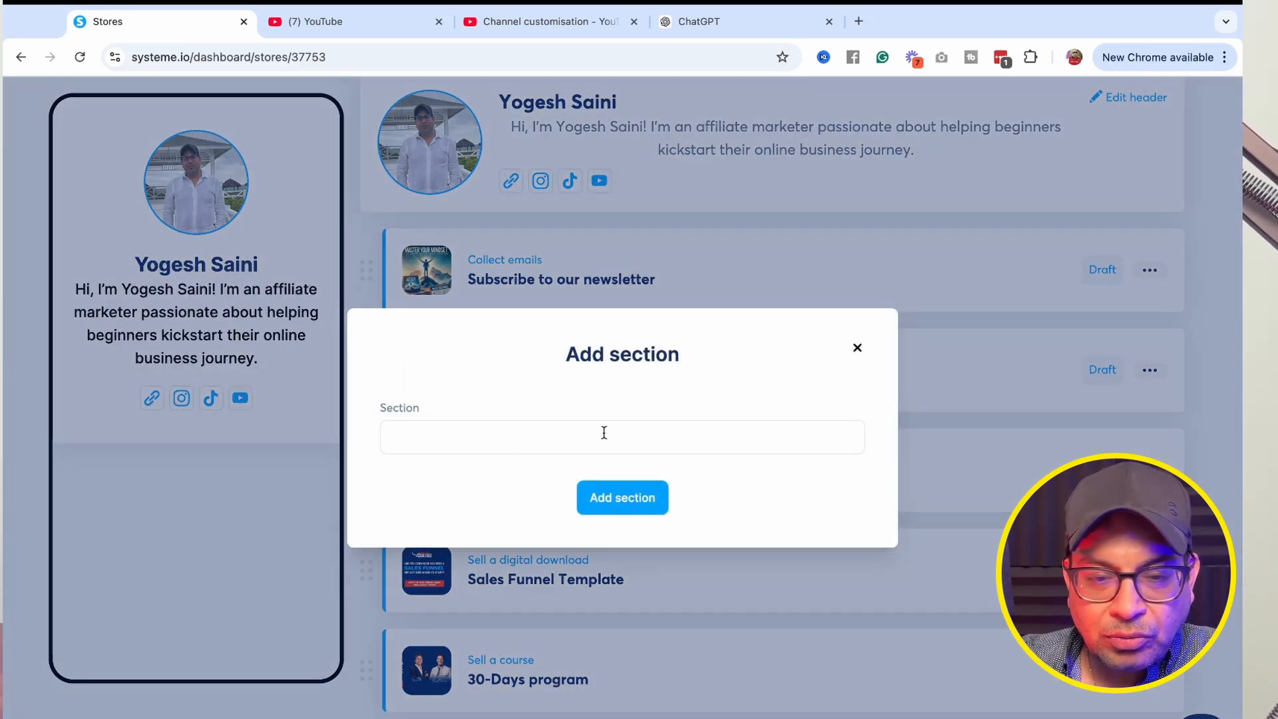
pyautogui.click(856, 347)
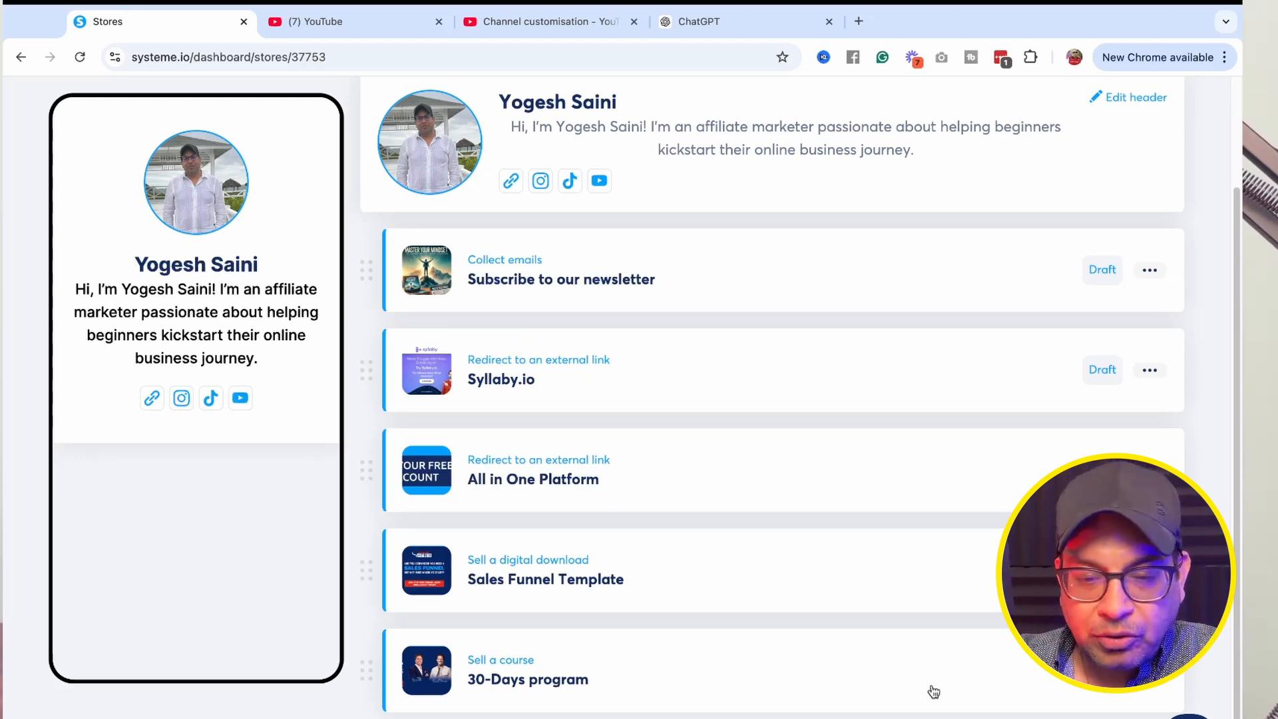
pyautogui.scroll(3, 933, 691)
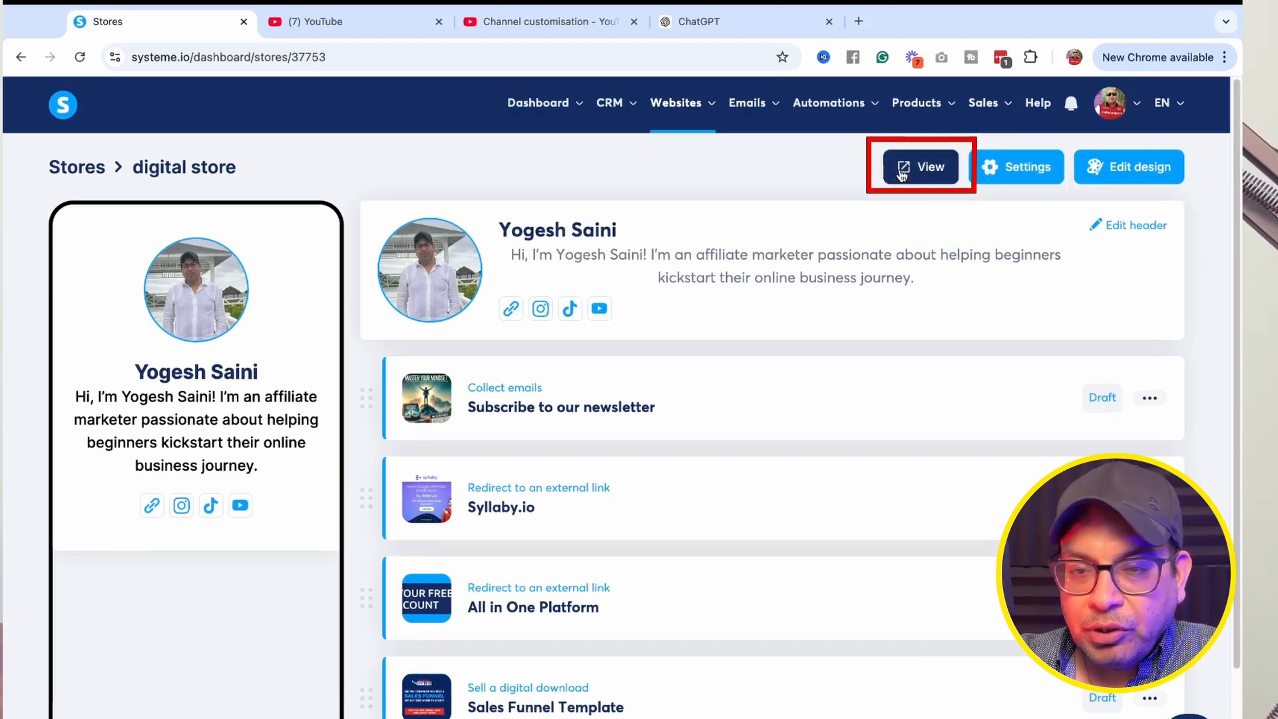
# Preview the public store page and close its tab.
pyautogui.click(903, 172)
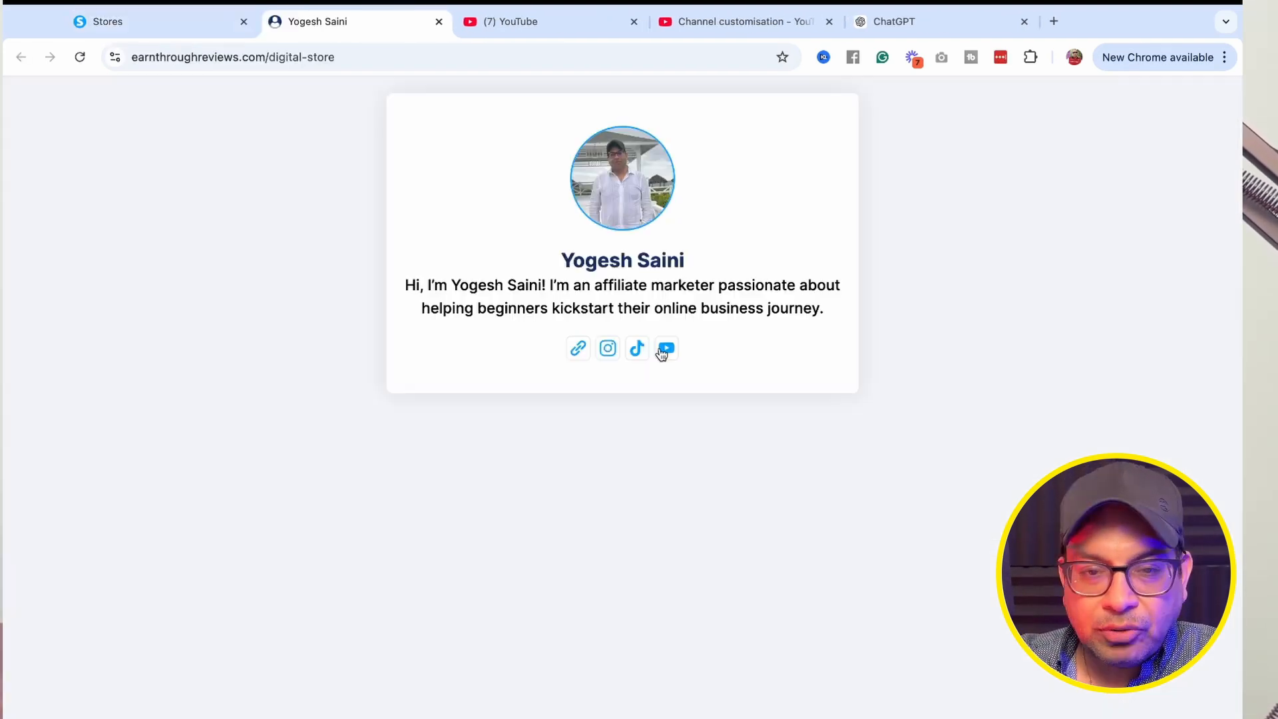
pyautogui.click(439, 22)
# Publish the newsletter, Syllaby.io and All in One Platform draft products, confirming each.
pyautogui.click(1086, 404)
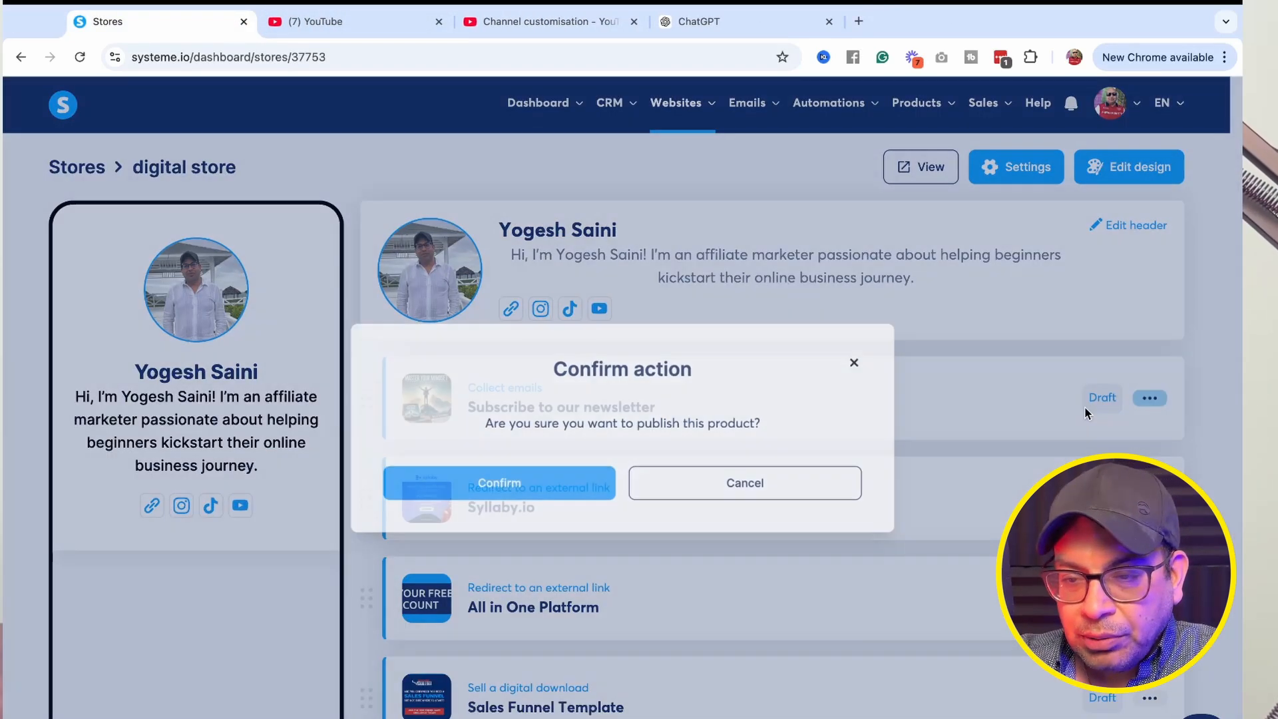
pyautogui.click(565, 486)
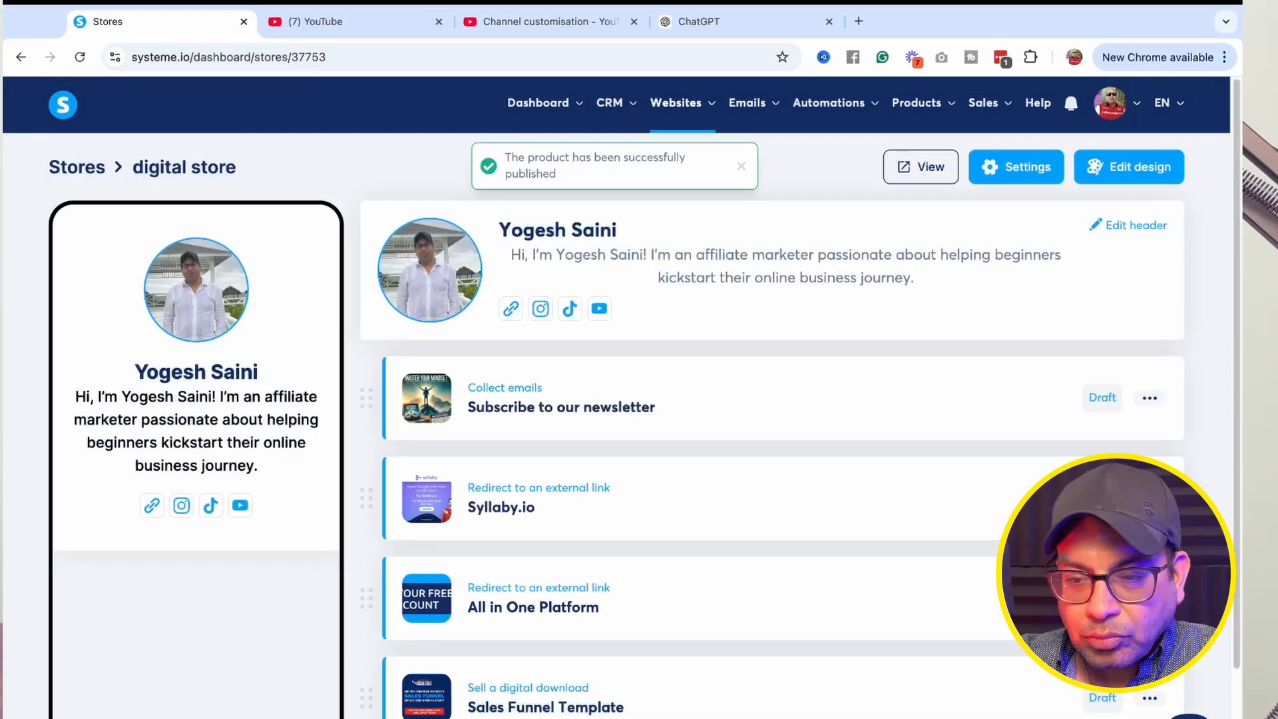
pyautogui.click(1098, 498)
pyautogui.click(566, 485)
pyautogui.scroll(-2, 1038, 491)
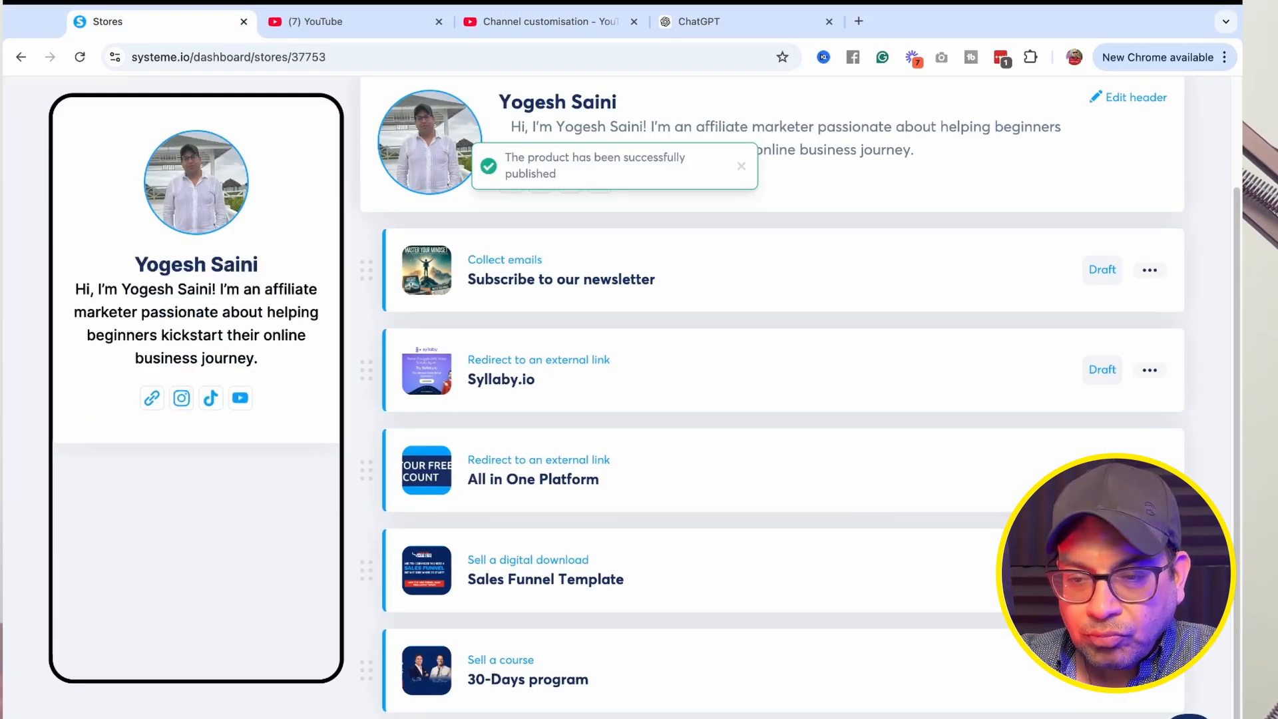
pyautogui.click(1101, 470)
pyautogui.click(559, 485)
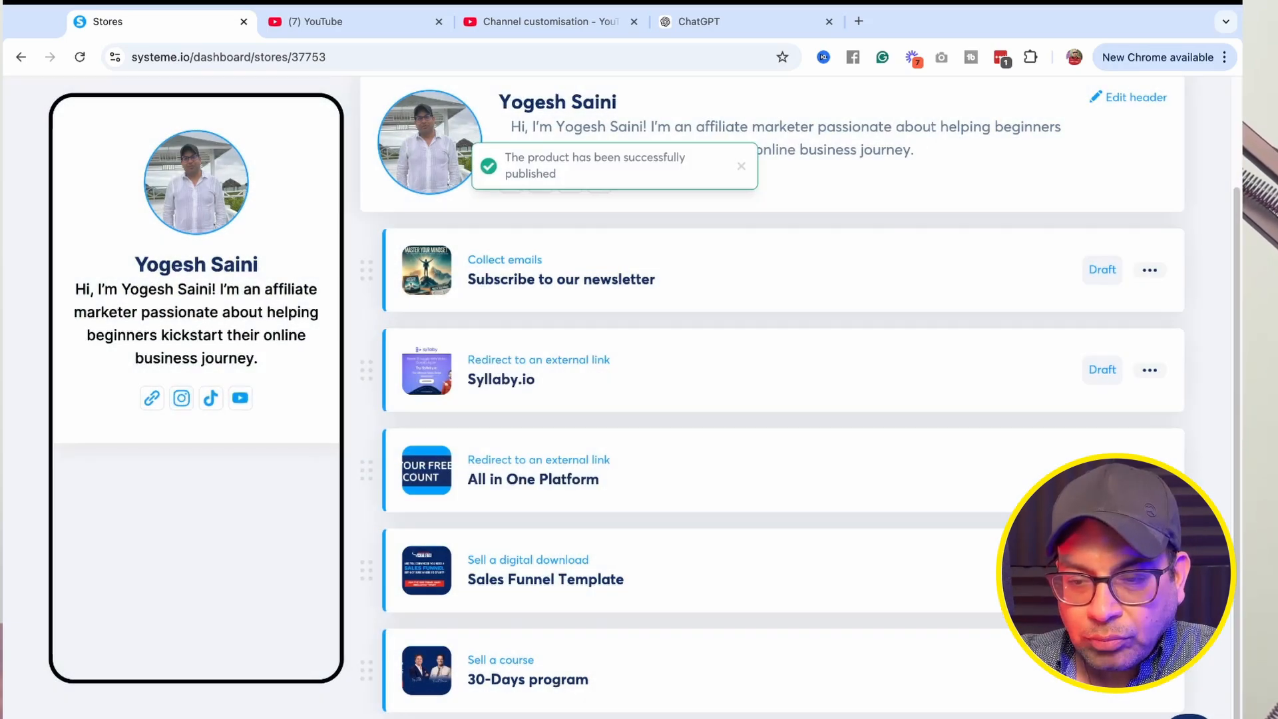
# Try to publish the Sales Funnel Template draft product.
pyautogui.click(1102, 570)
pyautogui.click(559, 484)
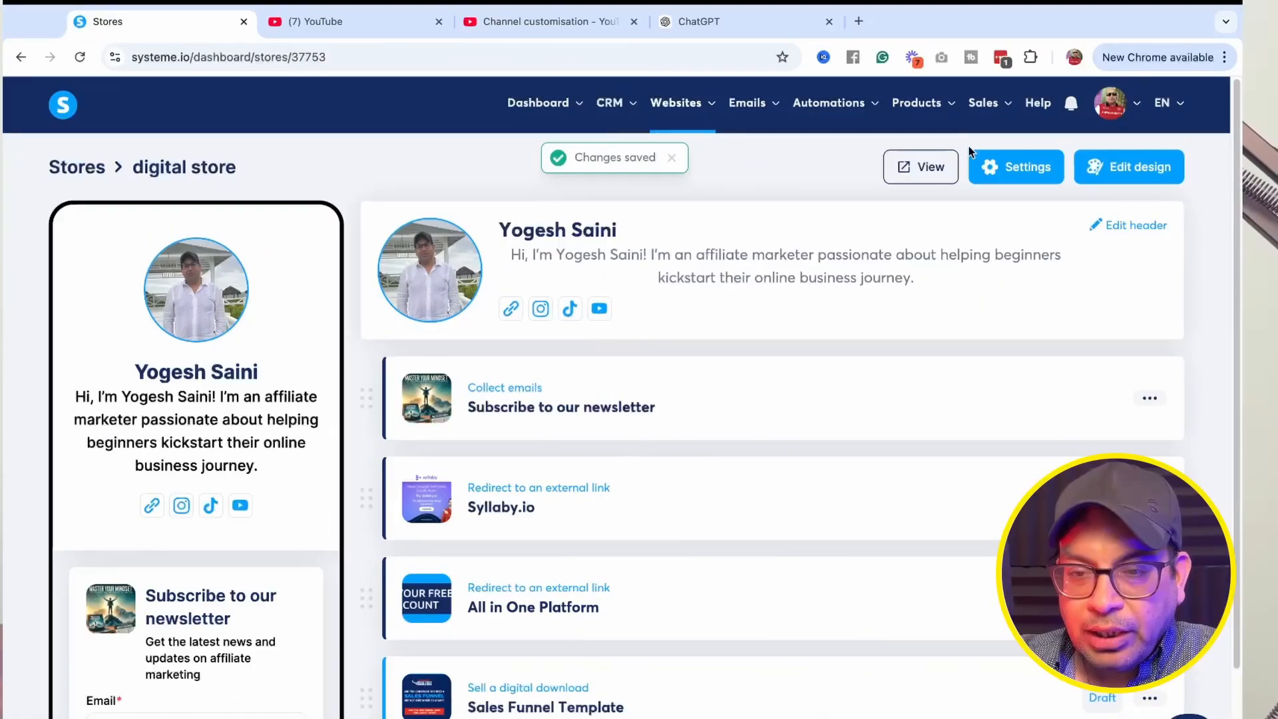
# Open the live store page and scroll through it.
pyautogui.click(920, 166)
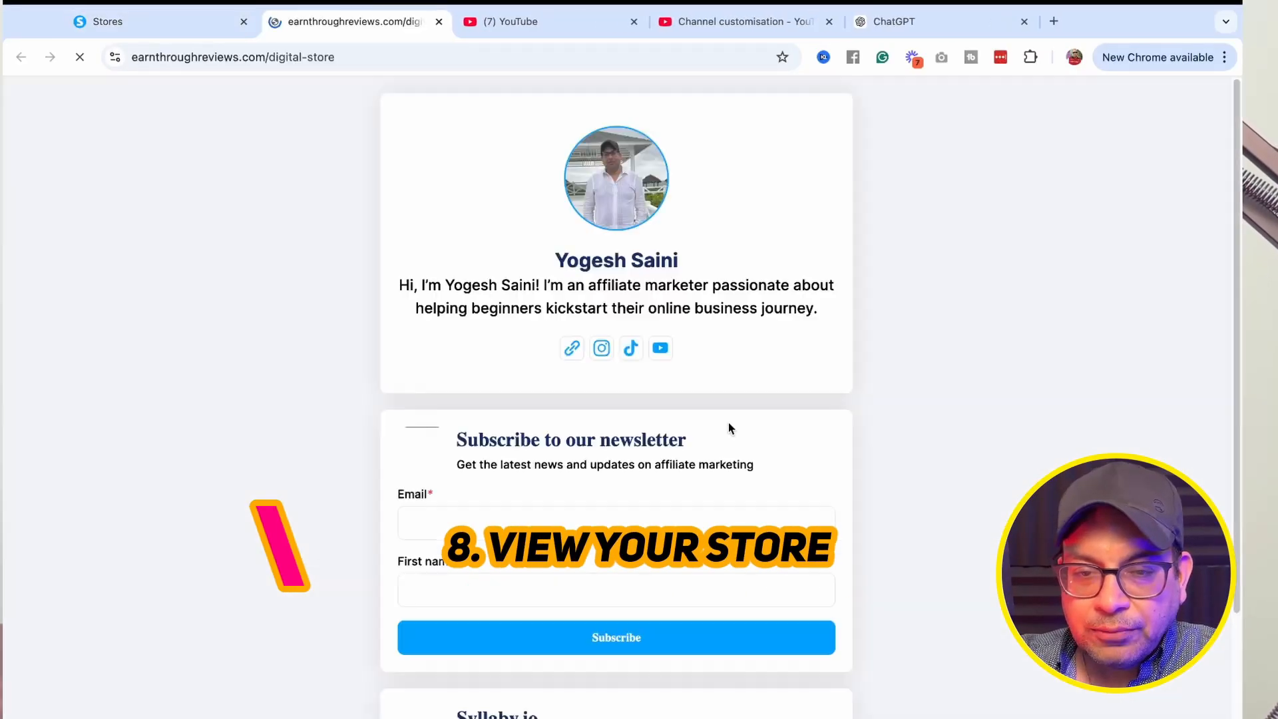
pyautogui.scroll(-3, 664, 439)
pyautogui.scroll(3, 666, 439)
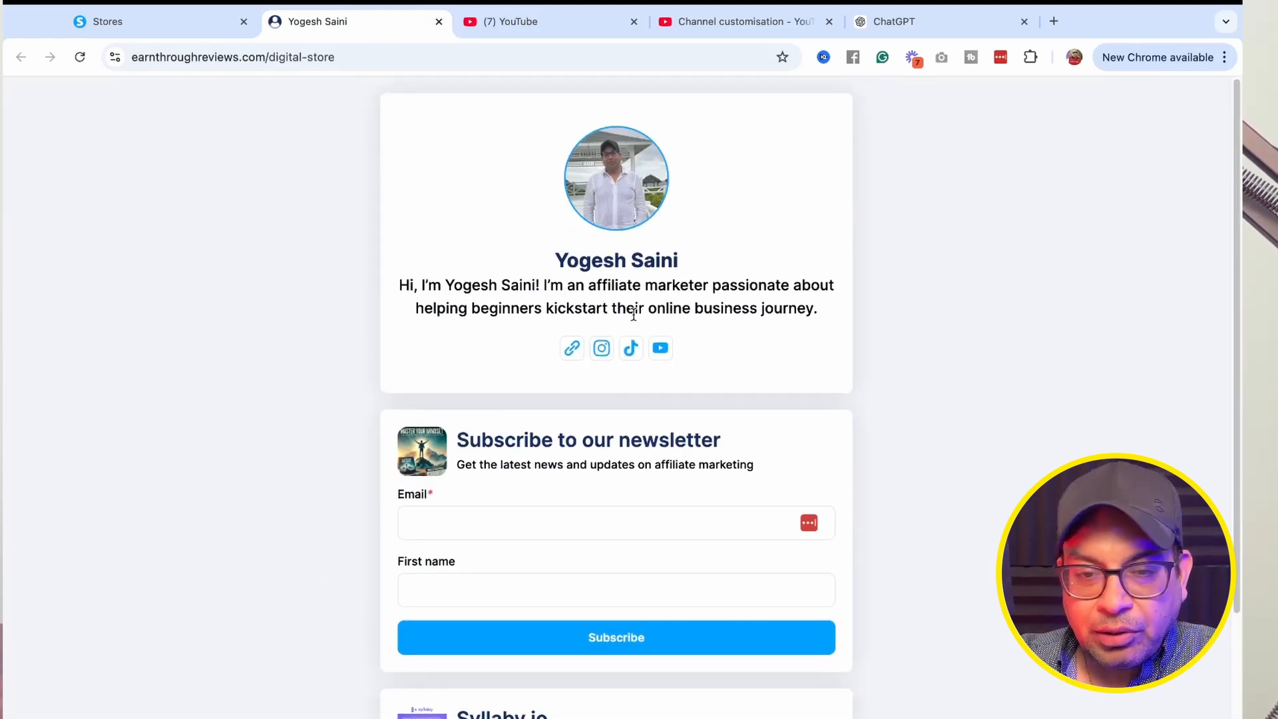
# Test each social icon in the store header, opening and closing the website, YouTube, Instagram and TikTok pages.
pyautogui.click(573, 351)
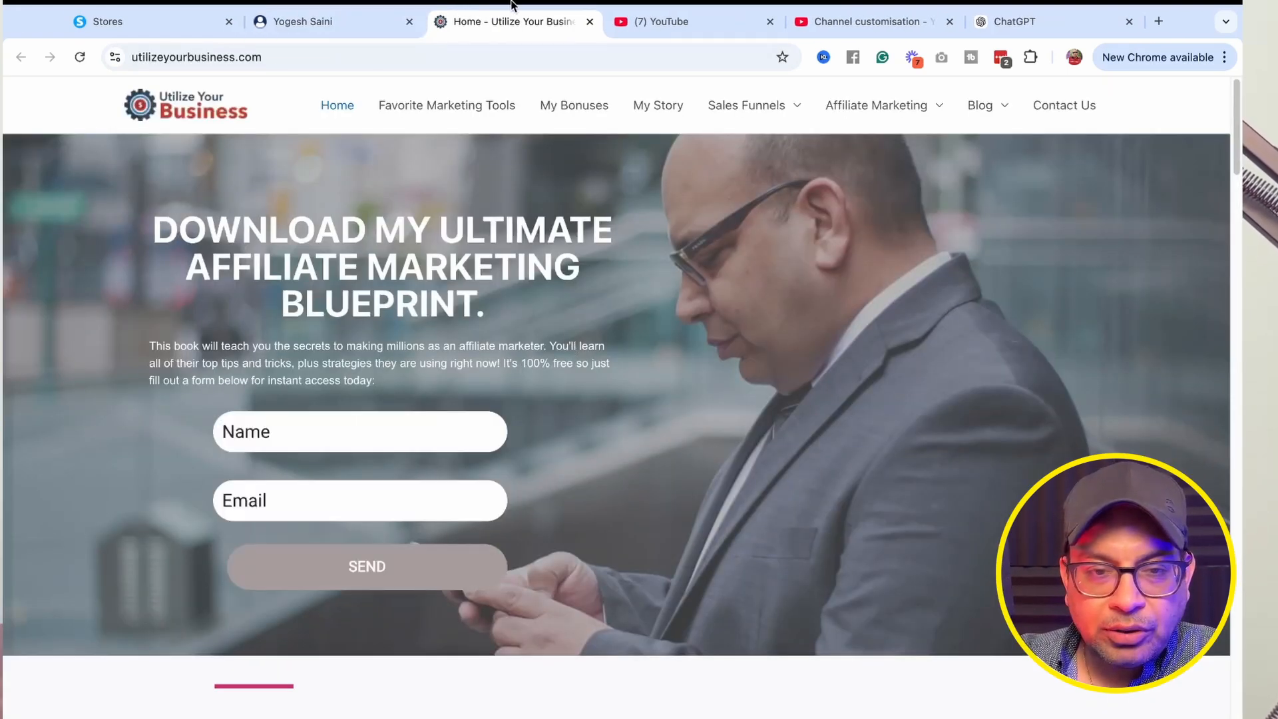
pyautogui.click(590, 25)
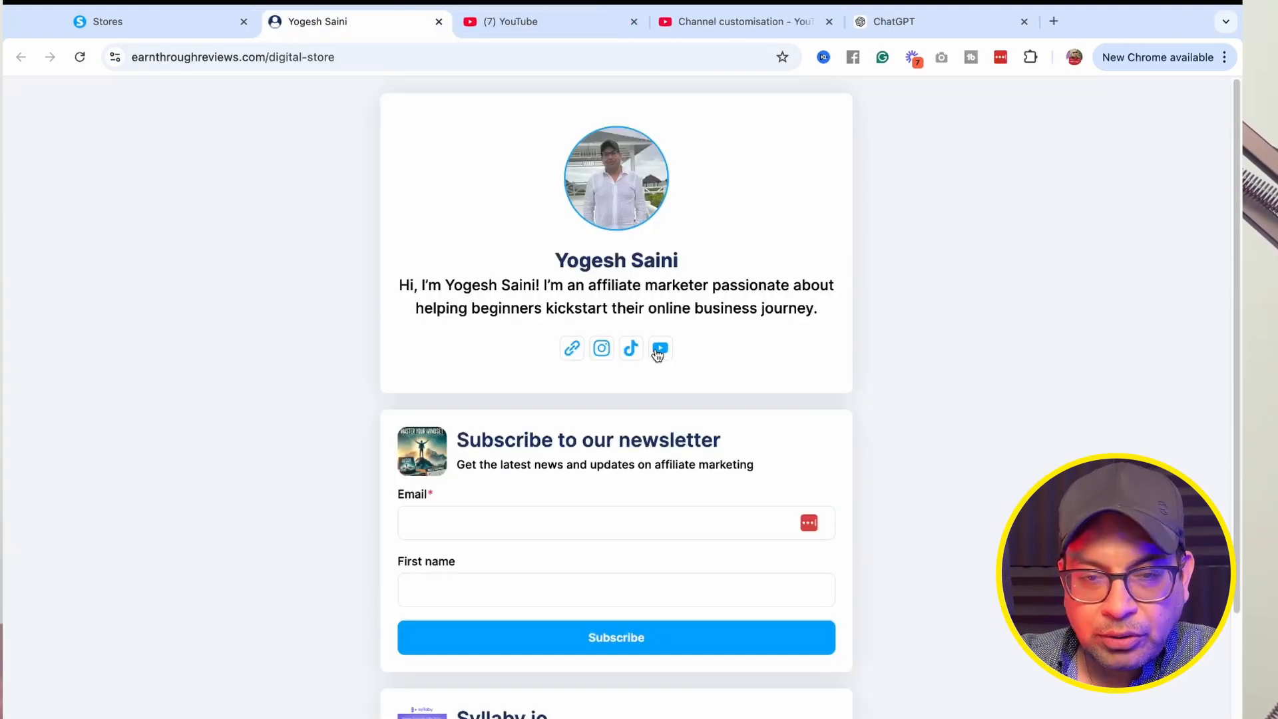
pyautogui.click(657, 349)
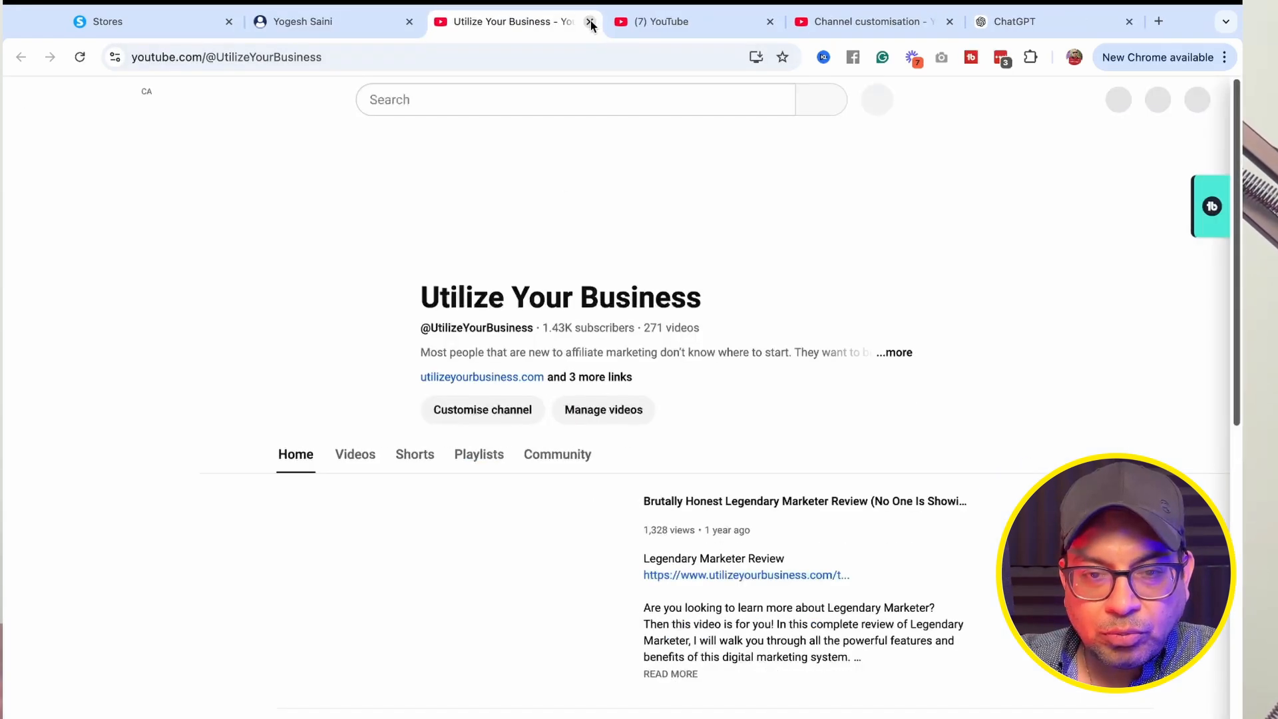
pyautogui.click(589, 22)
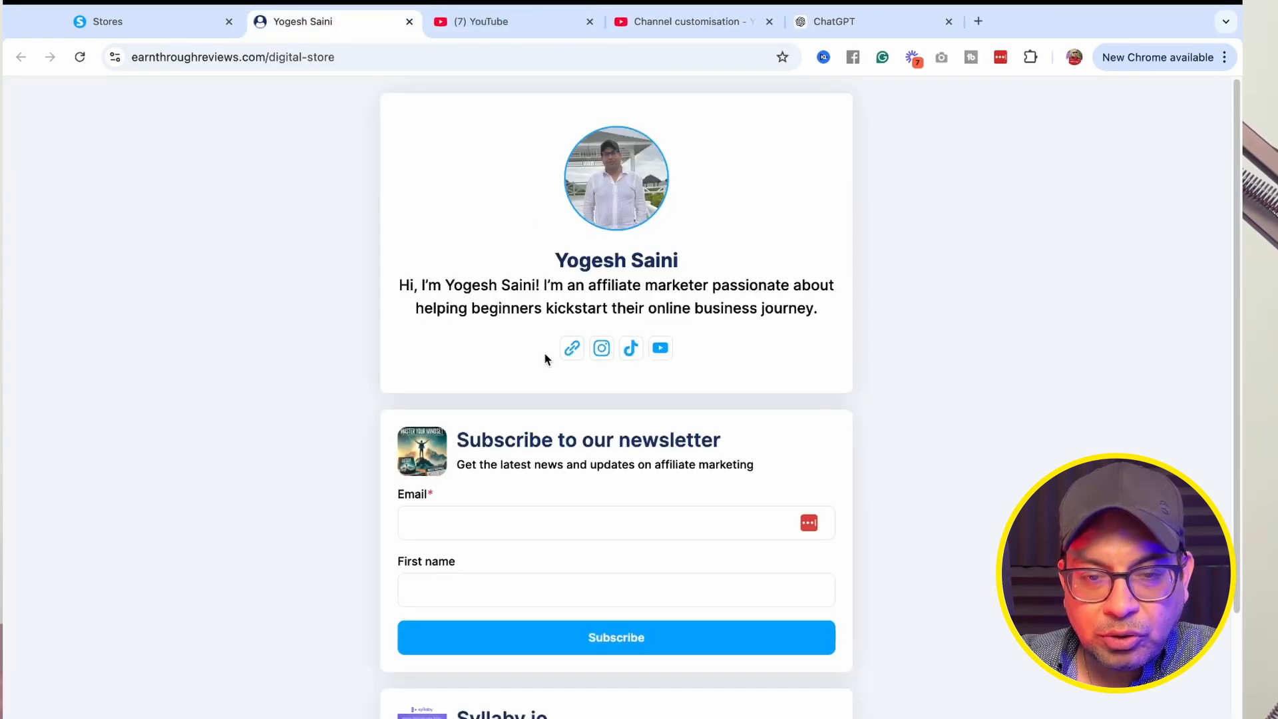
pyautogui.scroll(-2, 591, 254)
pyautogui.click(600, 252)
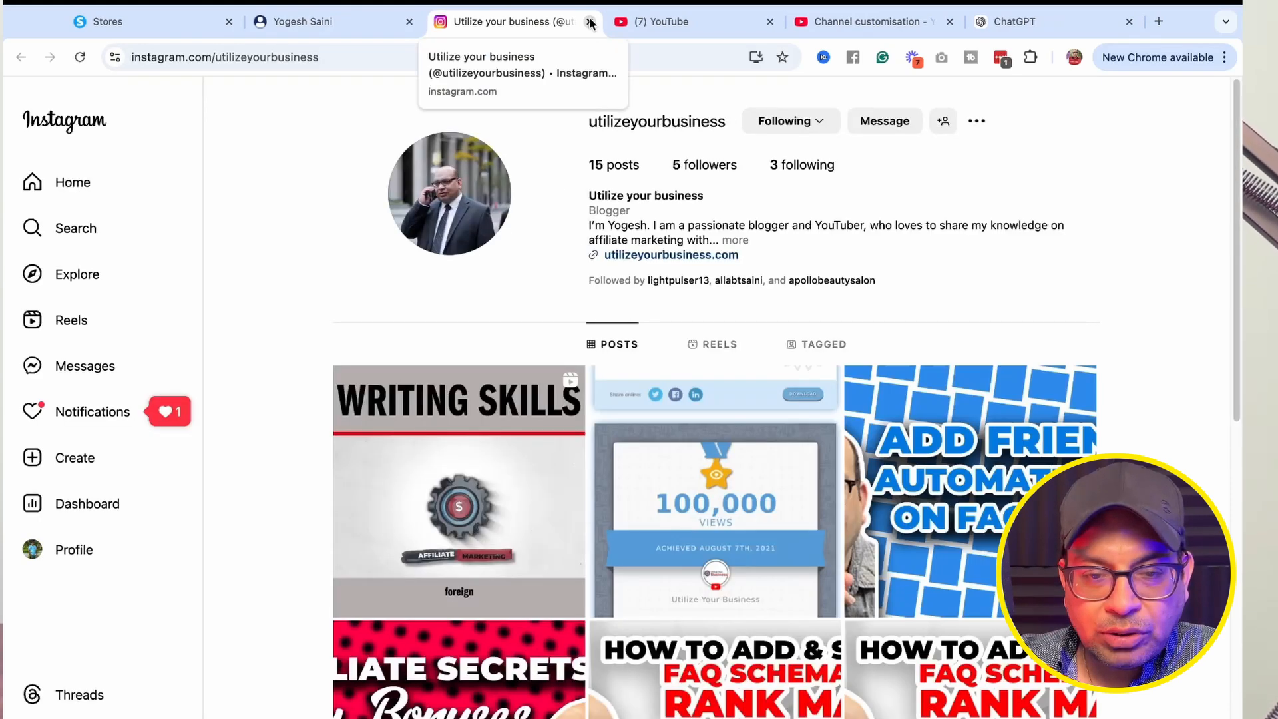
pyautogui.click(590, 23)
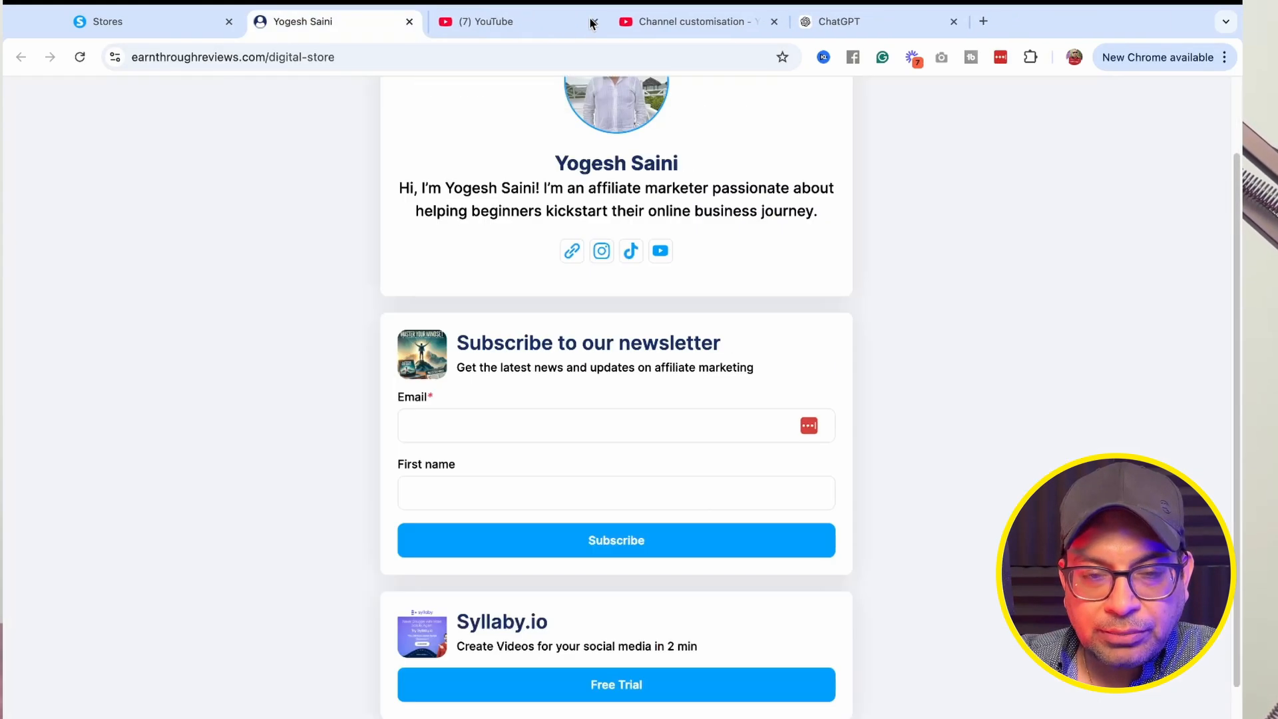
pyautogui.click(630, 253)
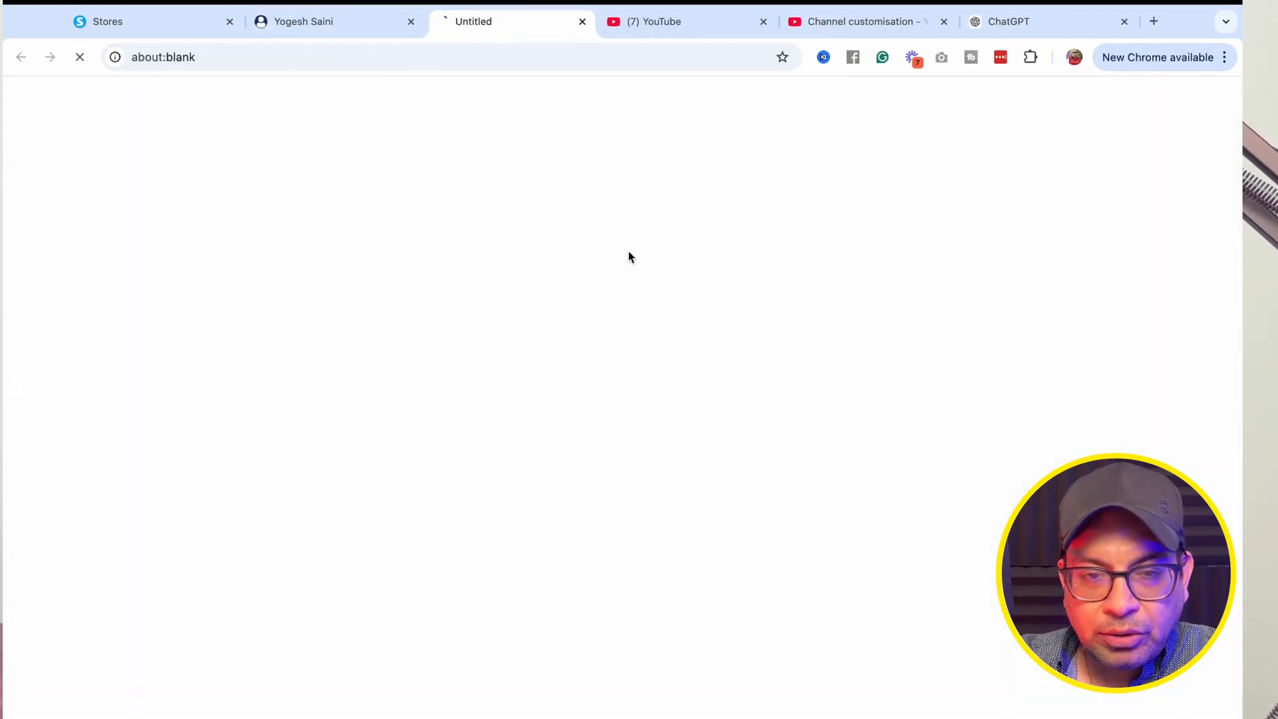
pyautogui.click(589, 23)
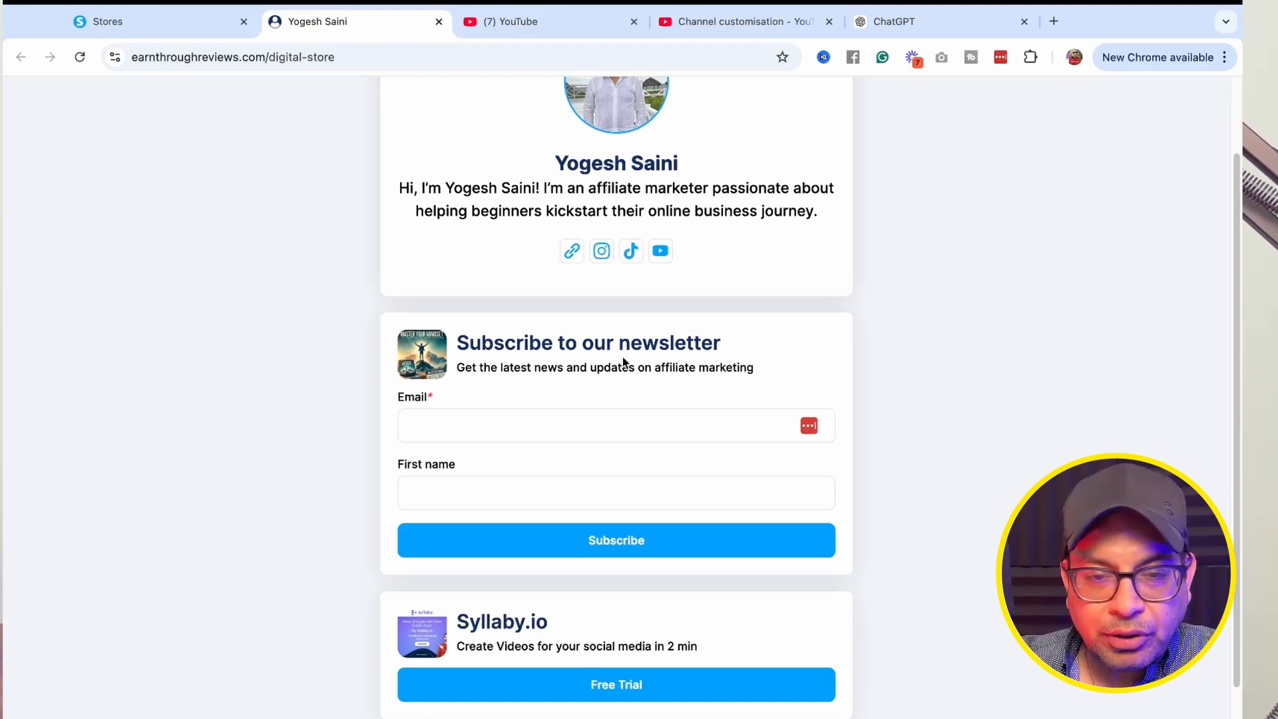
# Test the newsletter opt-in by submitting the subscriber's e-mail address and first name.
pyautogui.scroll(-3, 520, 342)
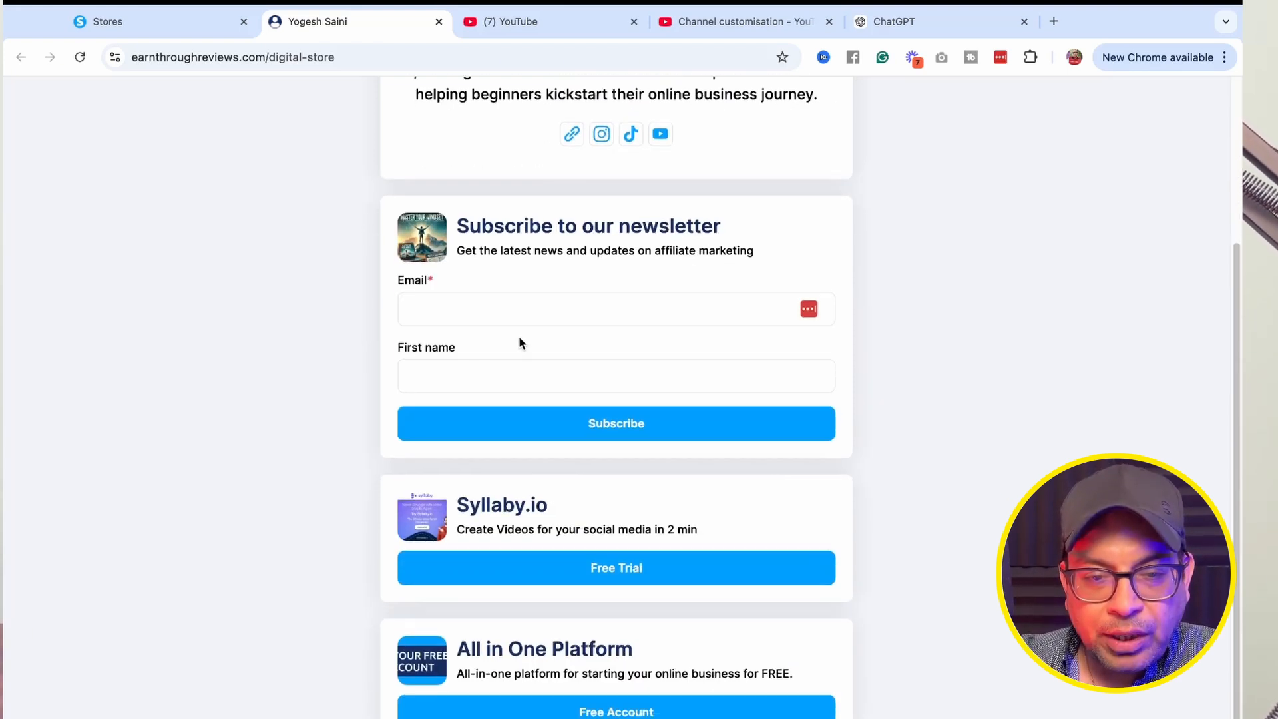
pyautogui.click(418, 302)
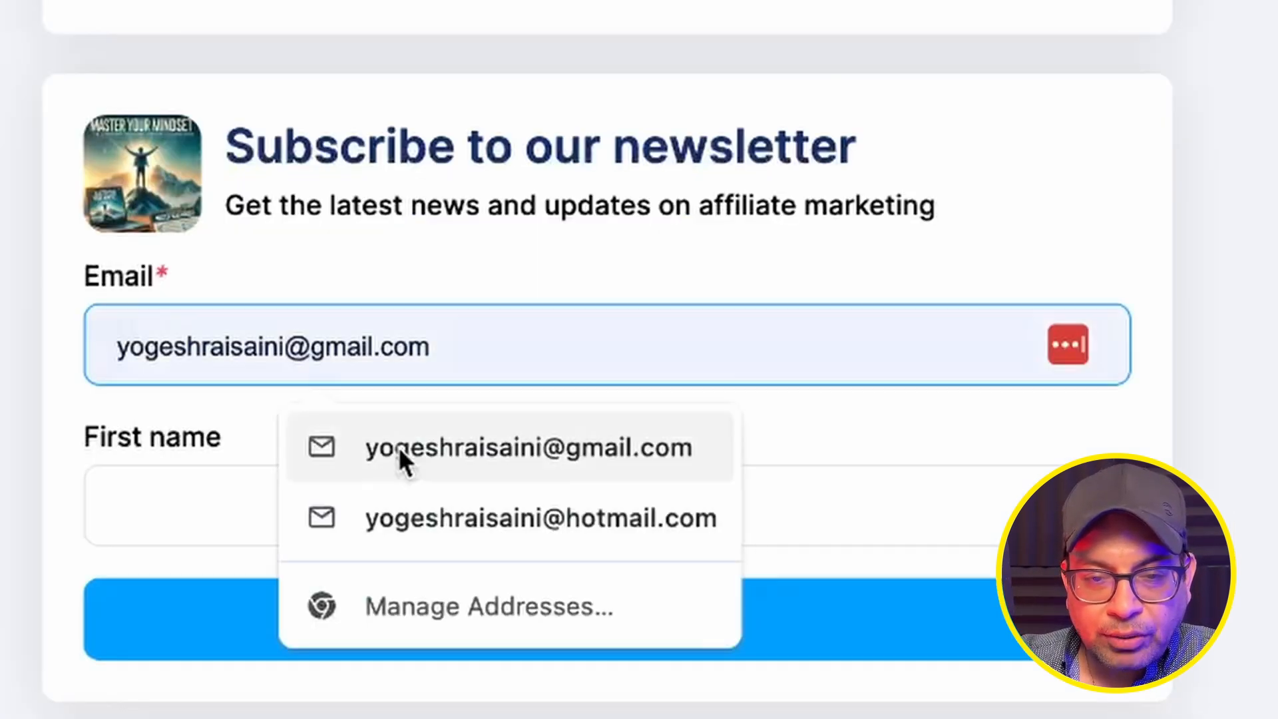
pyautogui.click(390, 439)
pyautogui.click(201, 500)
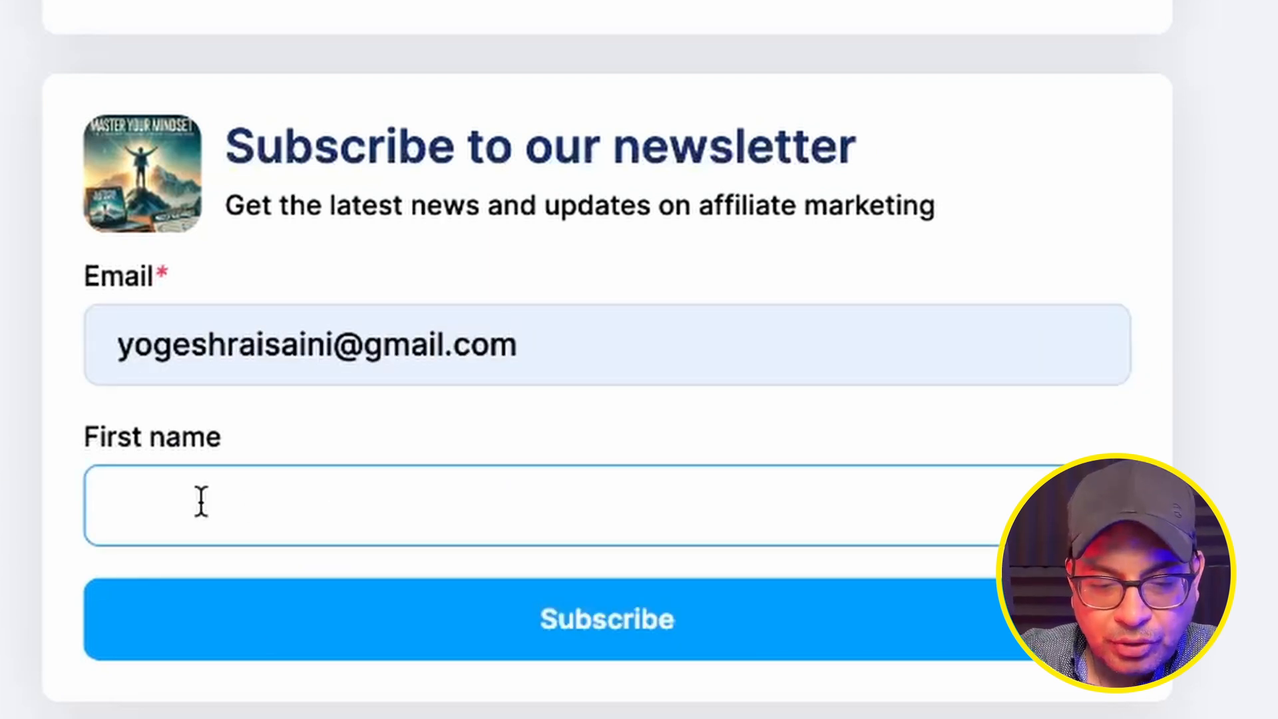
pyautogui.write('Yogesh')
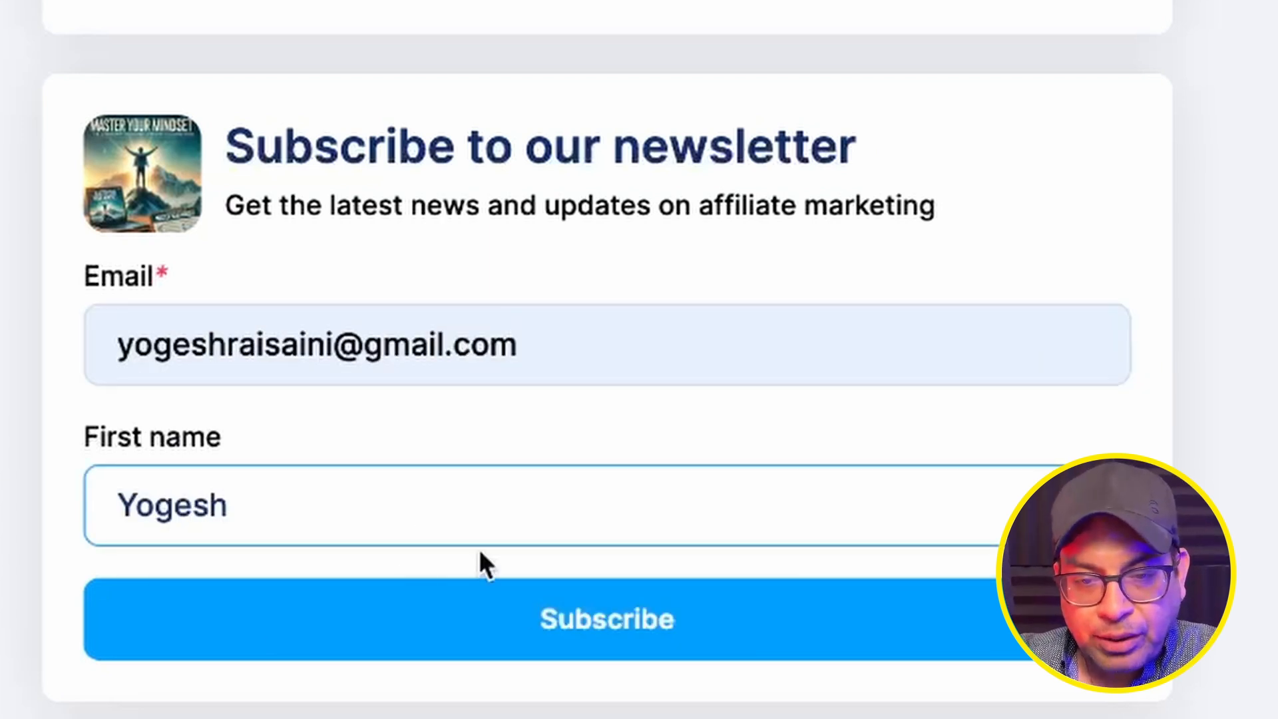
pyautogui.click(574, 618)
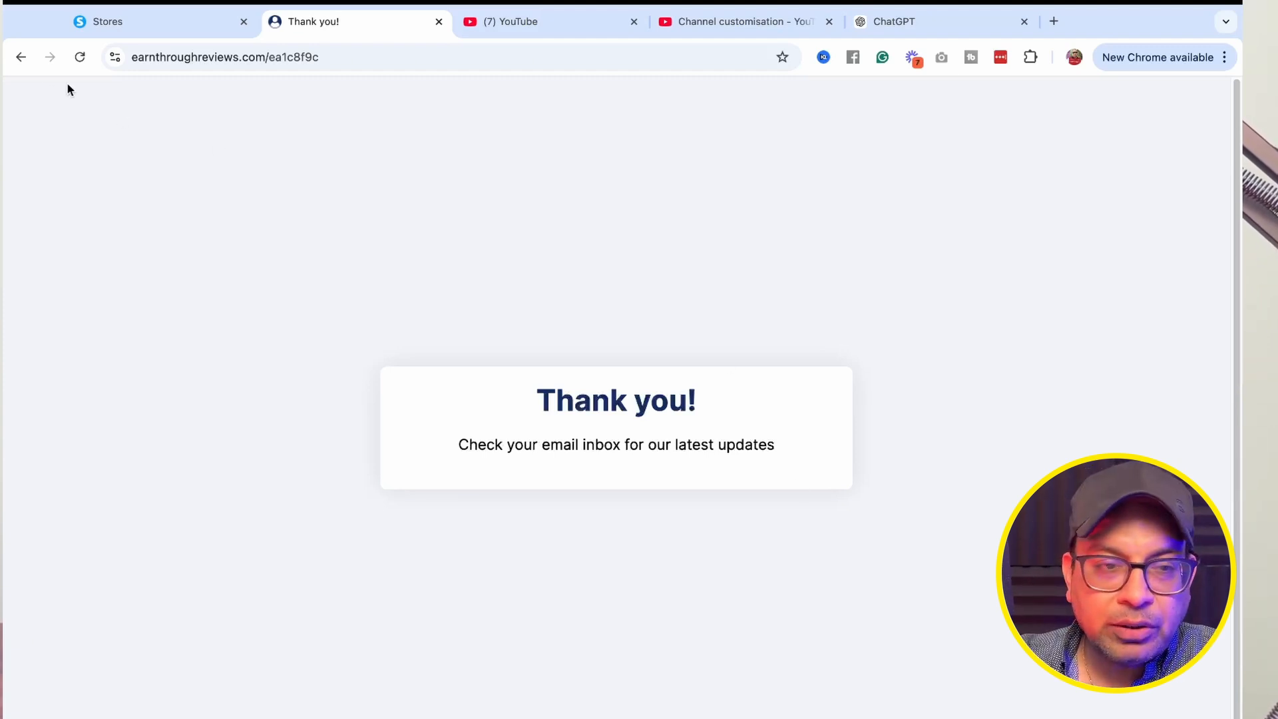
# Reopen the live store, check the affiliate link destinations, and return to the store editor.
pyautogui.click(20, 59)
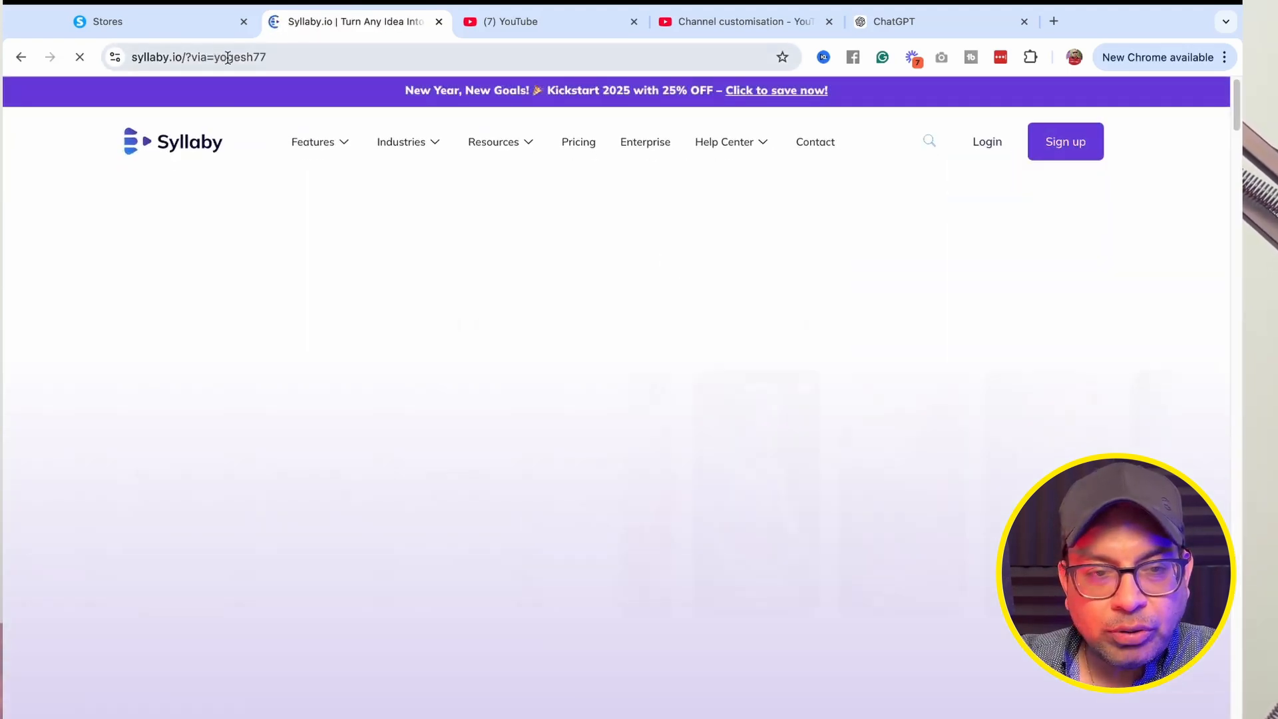
pyautogui.press('super+w')
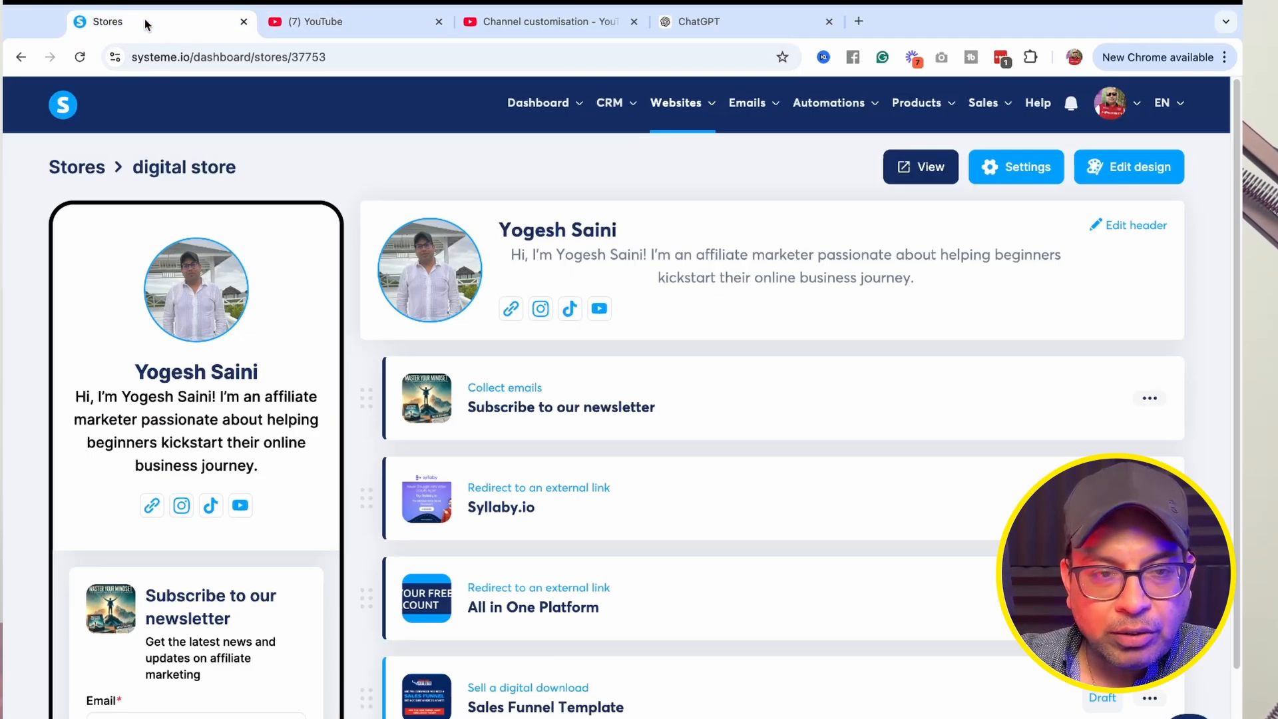
pyautogui.scroll(-2, 485, 567)
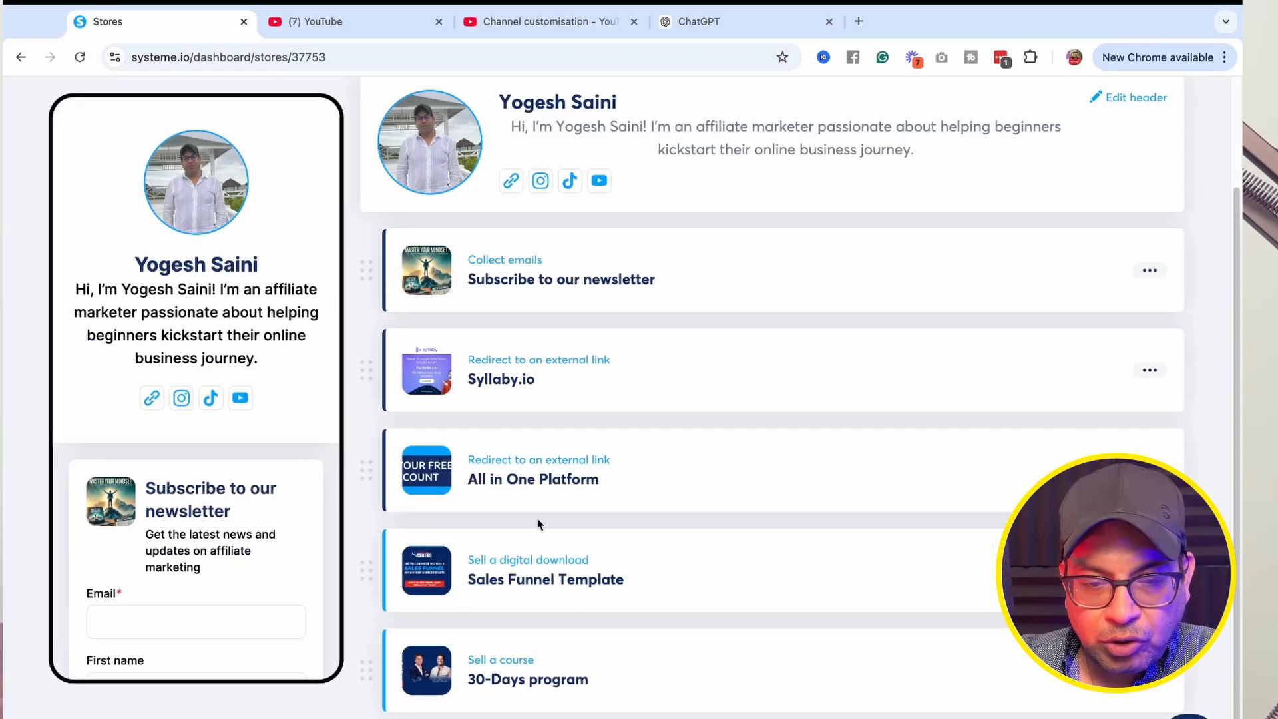
pyautogui.scroll(3, 533, 475)
pyautogui.click(920, 166)
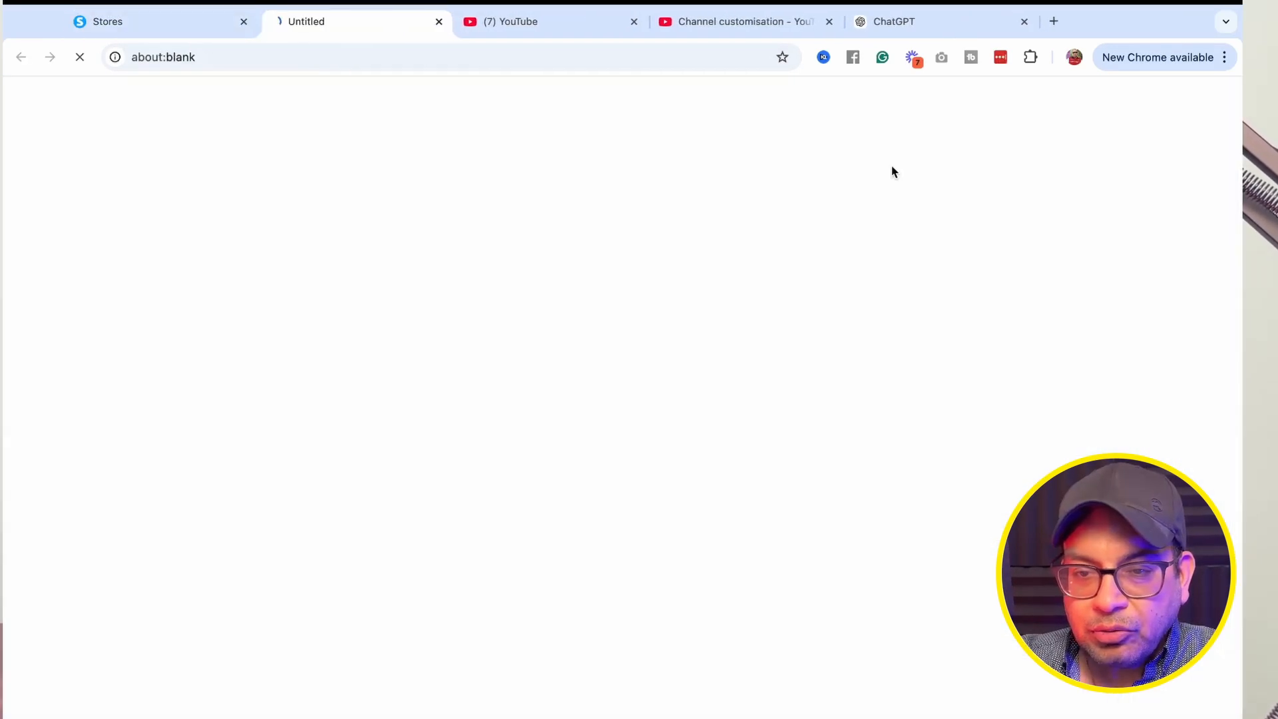
pyautogui.scroll(-3, 600, 656)
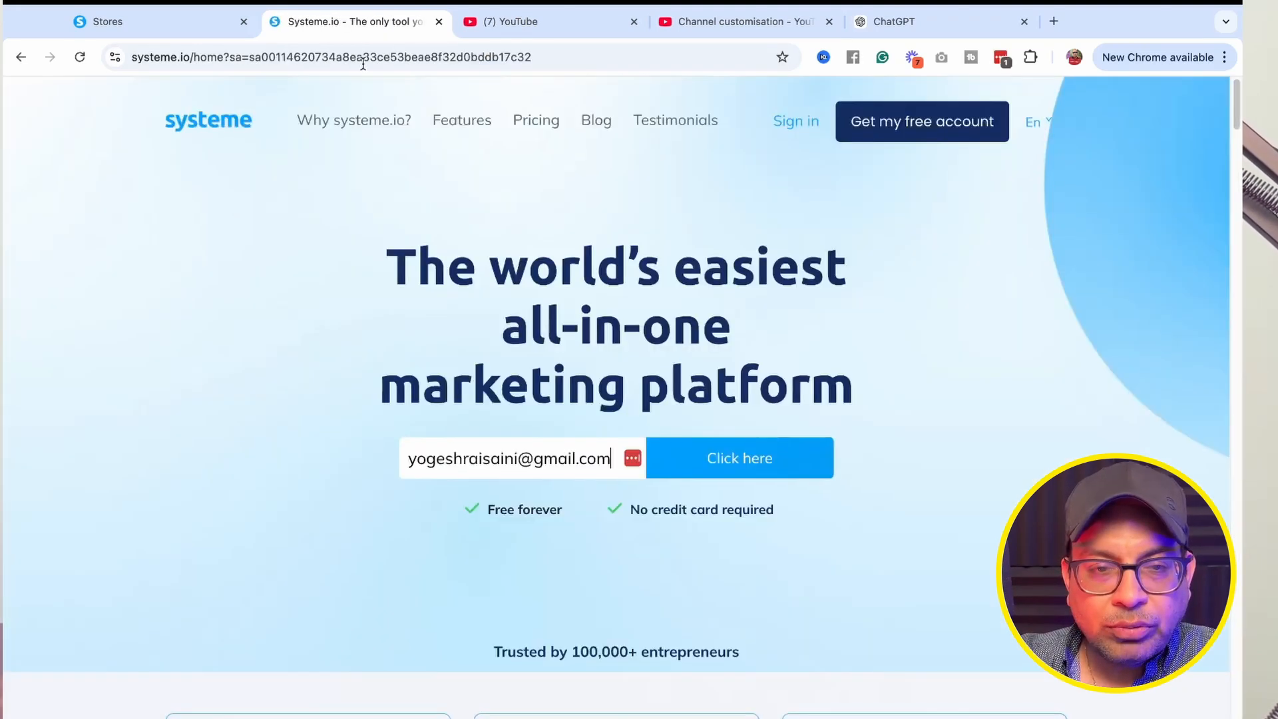
pyautogui.press('super+bracketleft')
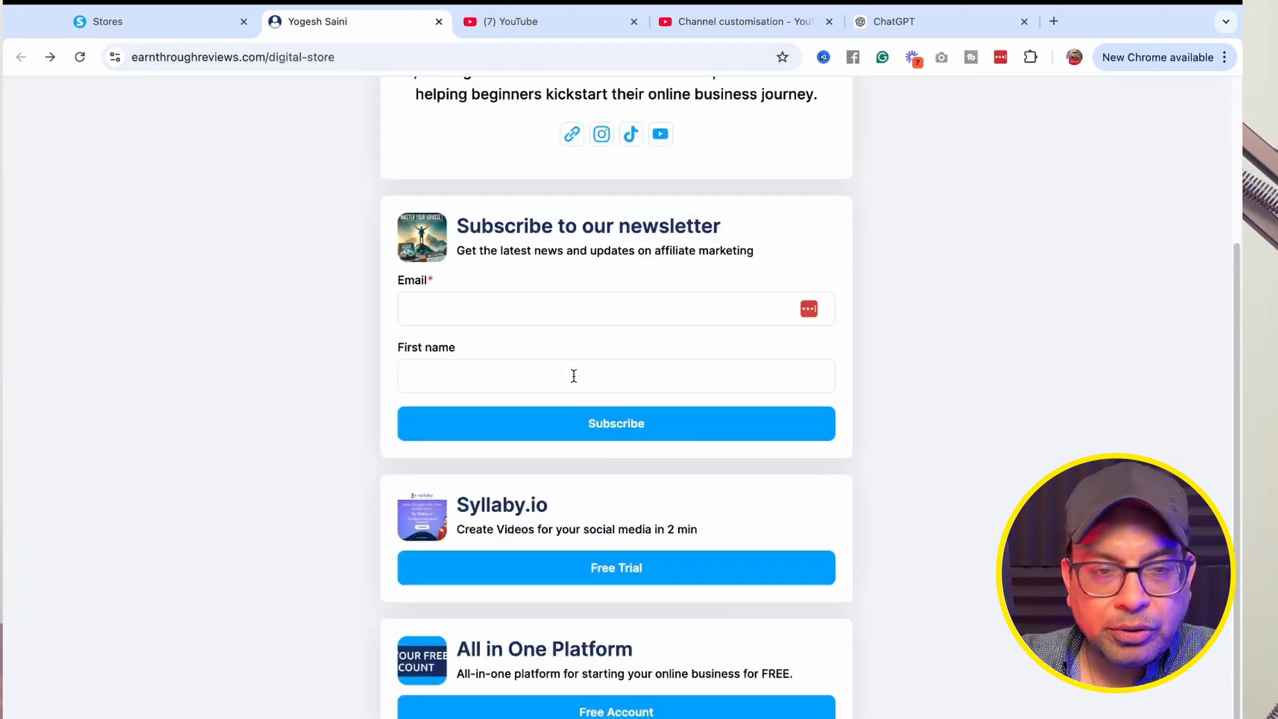
pyautogui.scroll(3, 788, 464)
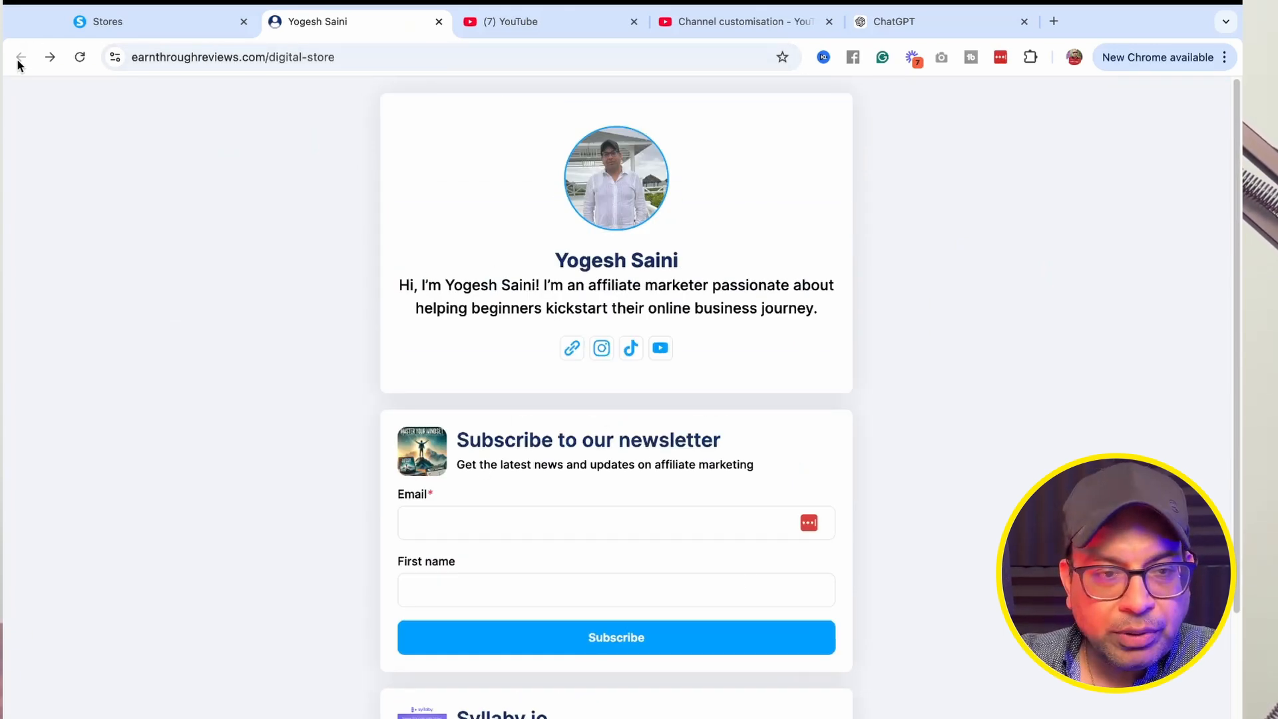
pyautogui.click(177, 23)
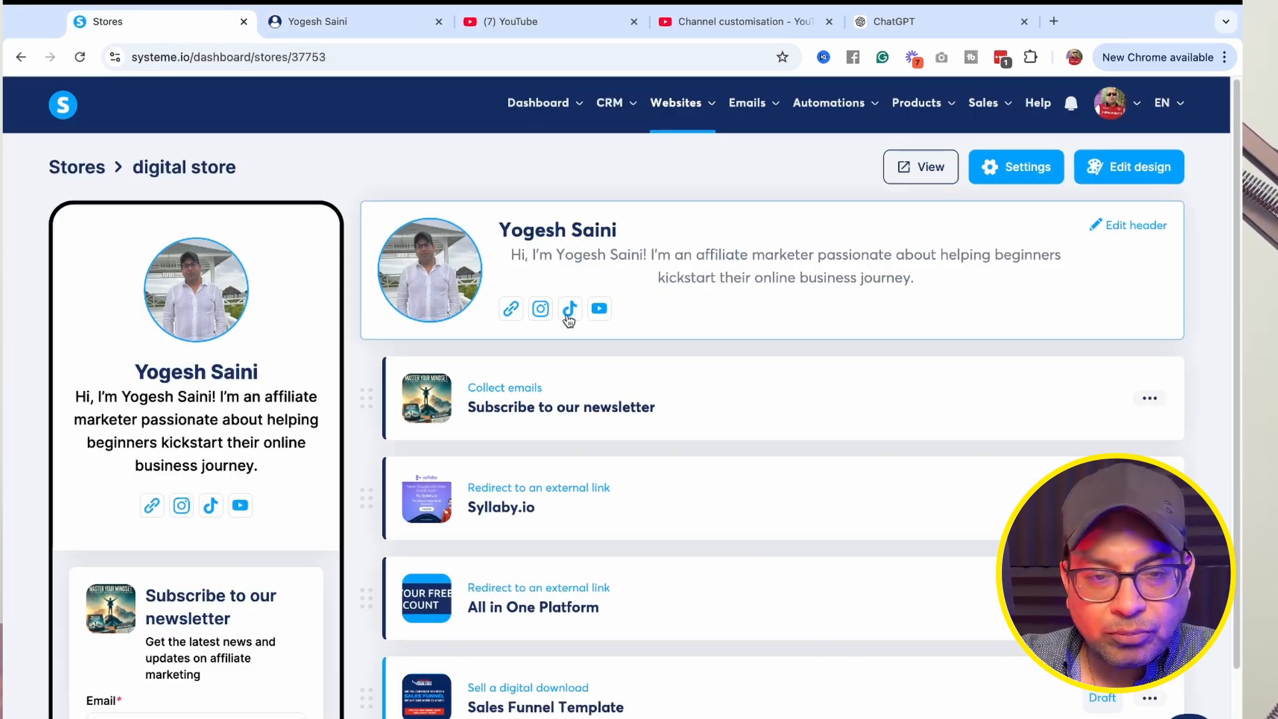
# Open the store's design themes and browse the available themes.
pyautogui.click(1128, 166)
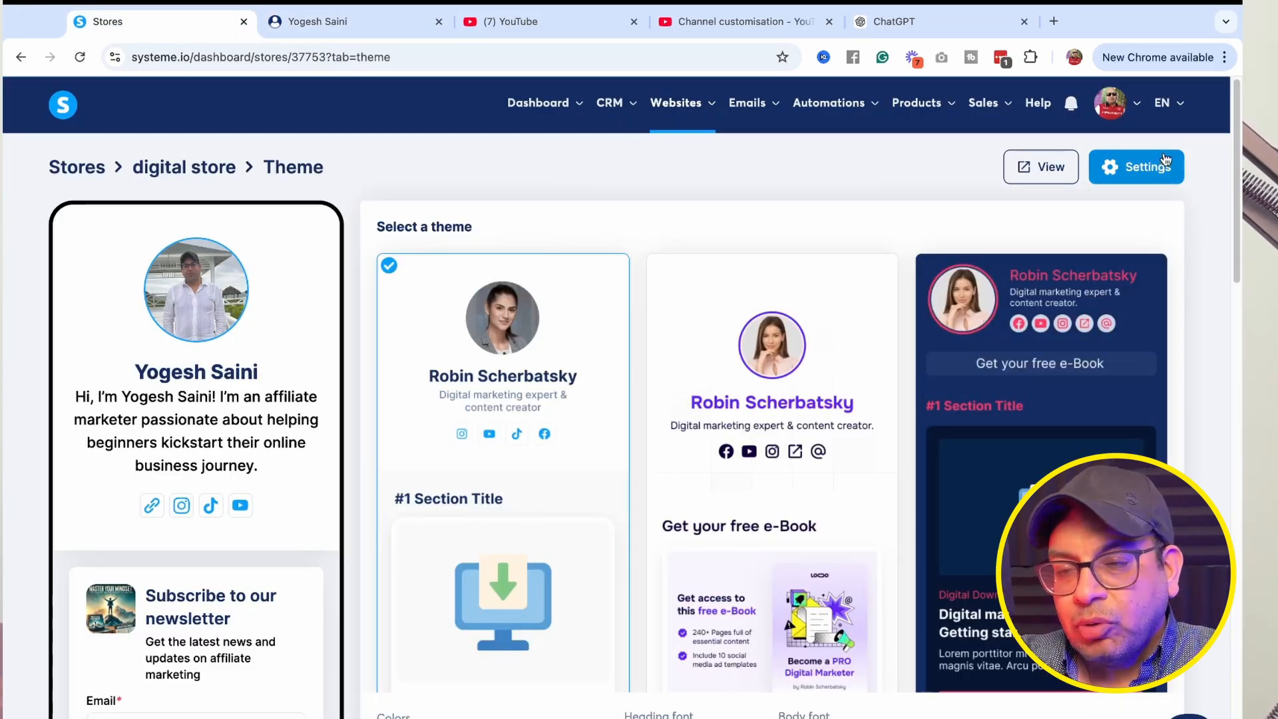
pyautogui.scroll(-10, 722, 300)
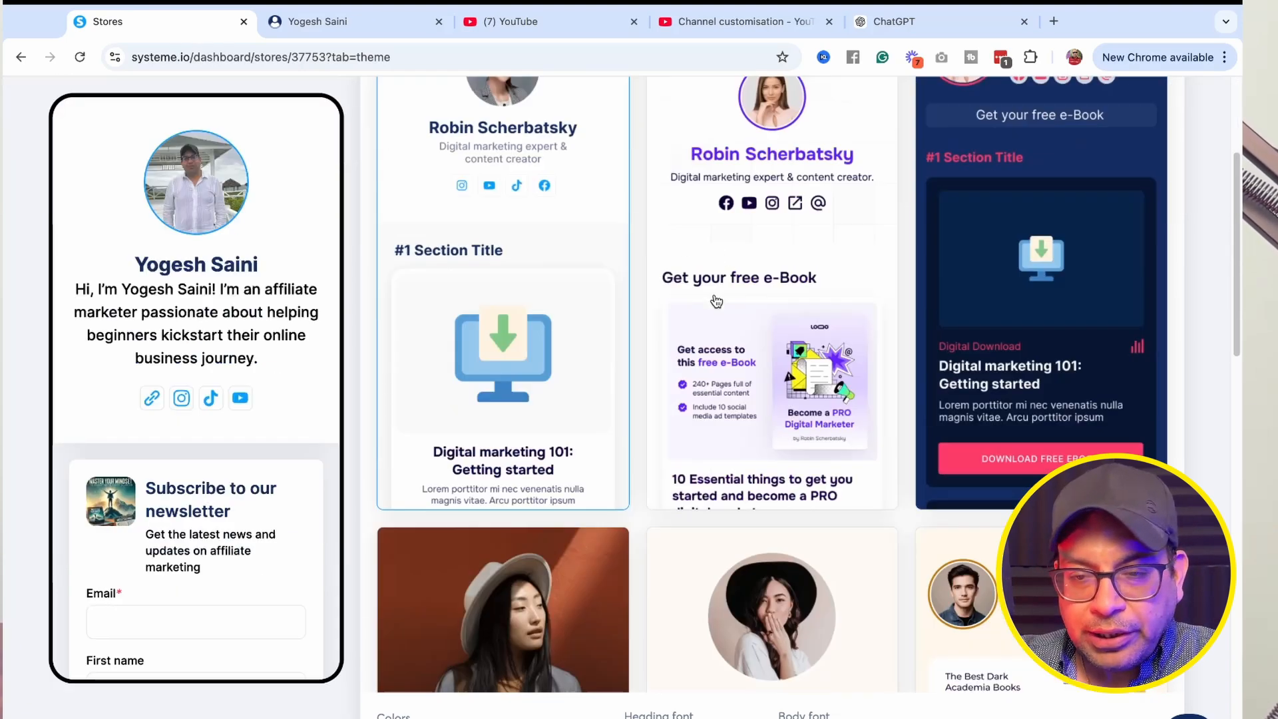
pyautogui.scroll(-8, 722, 299)
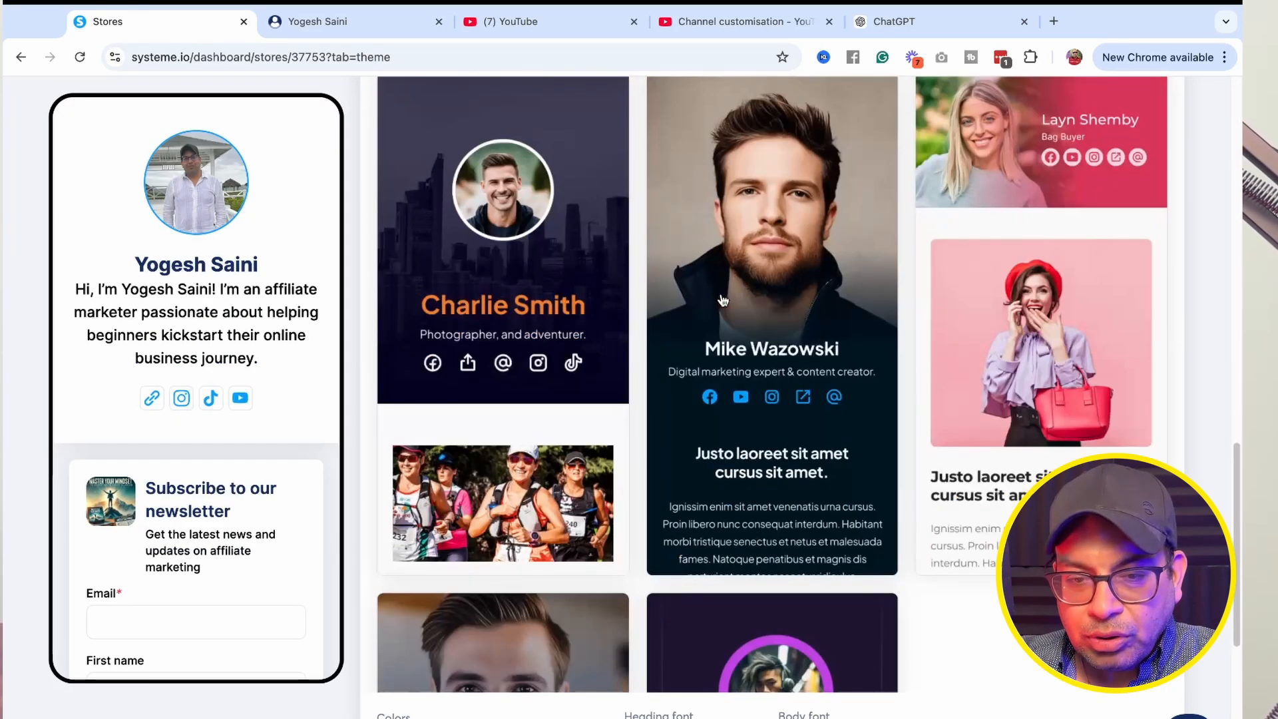
pyautogui.scroll(-6, 722, 299)
pyautogui.scroll(7, 722, 299)
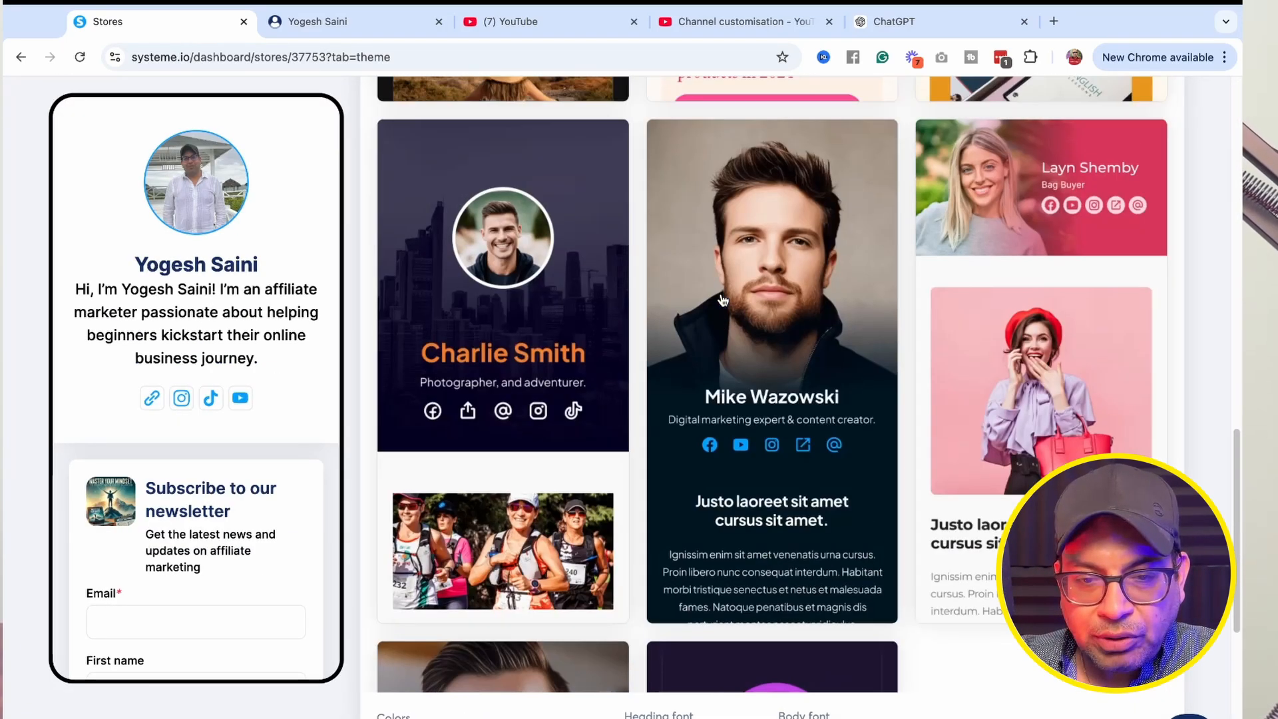
pyautogui.scroll(10, 722, 299)
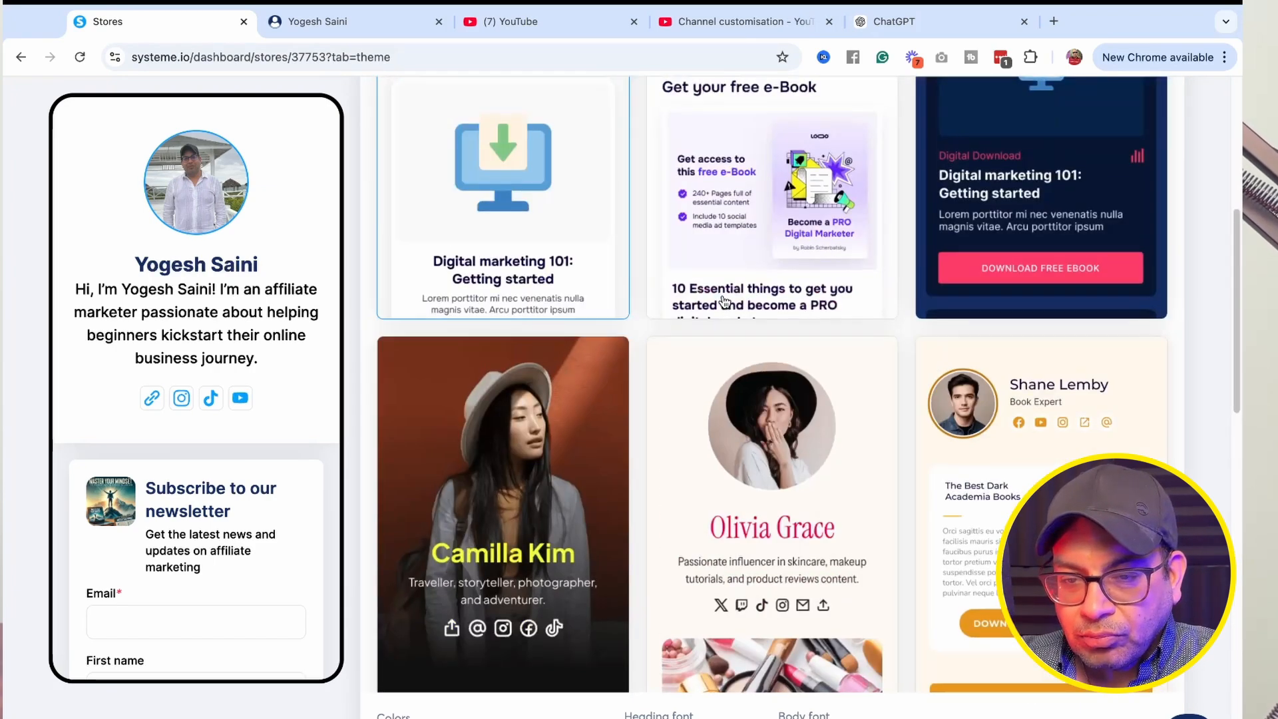
pyautogui.scroll(3, 724, 301)
pyautogui.scroll(3, 803, 600)
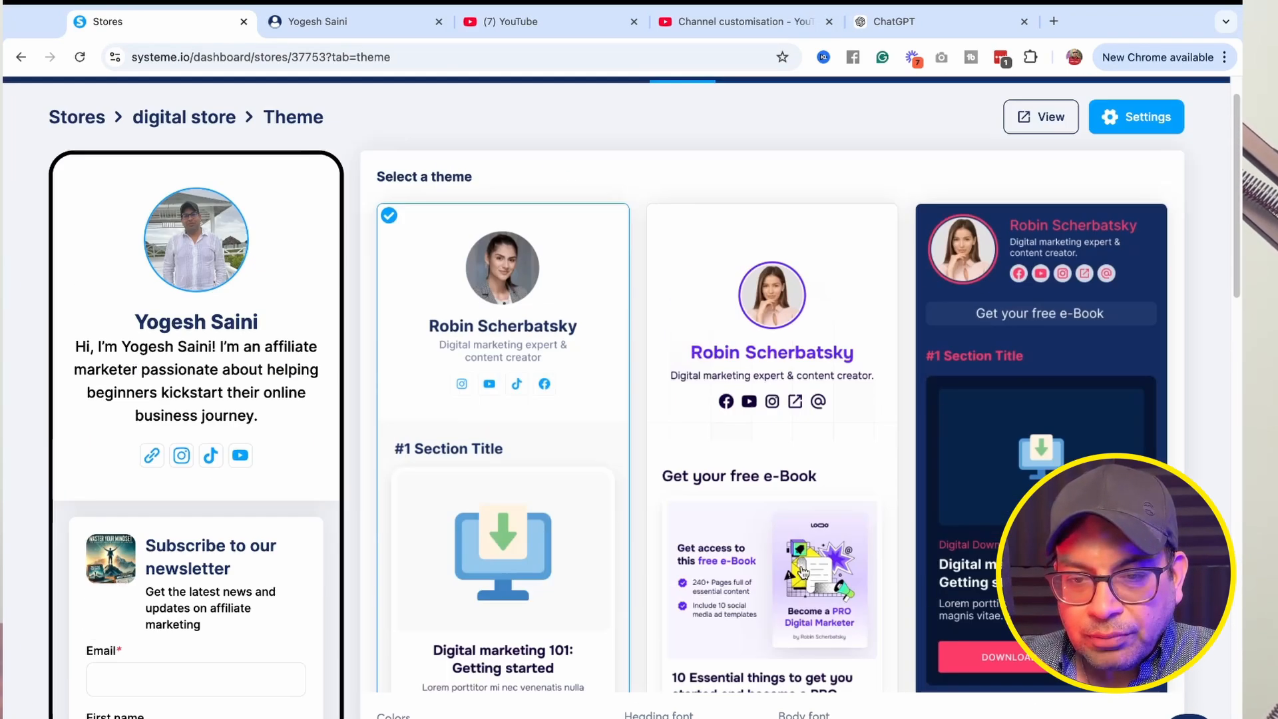
# Select the Lukas Greyhound theme for the store.
pyautogui.scroll(-6, 522, 485)
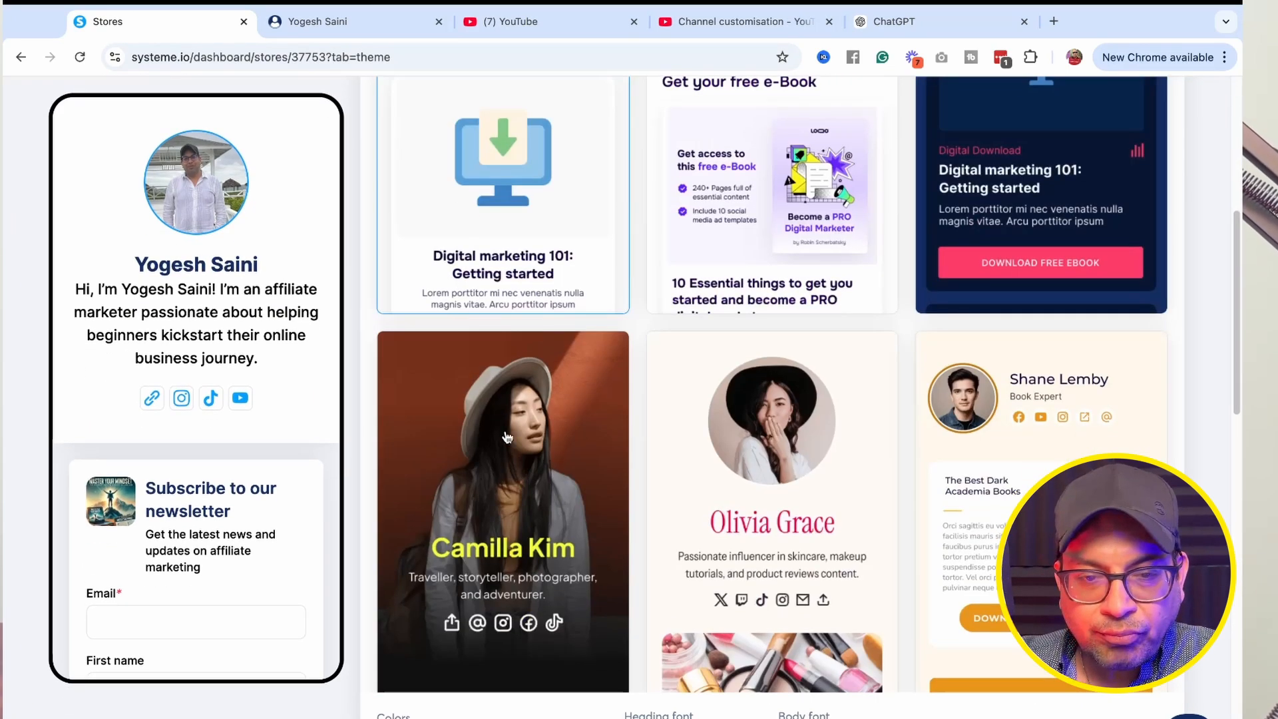
pyautogui.scroll(-10, 520, 486)
pyautogui.click(772, 366)
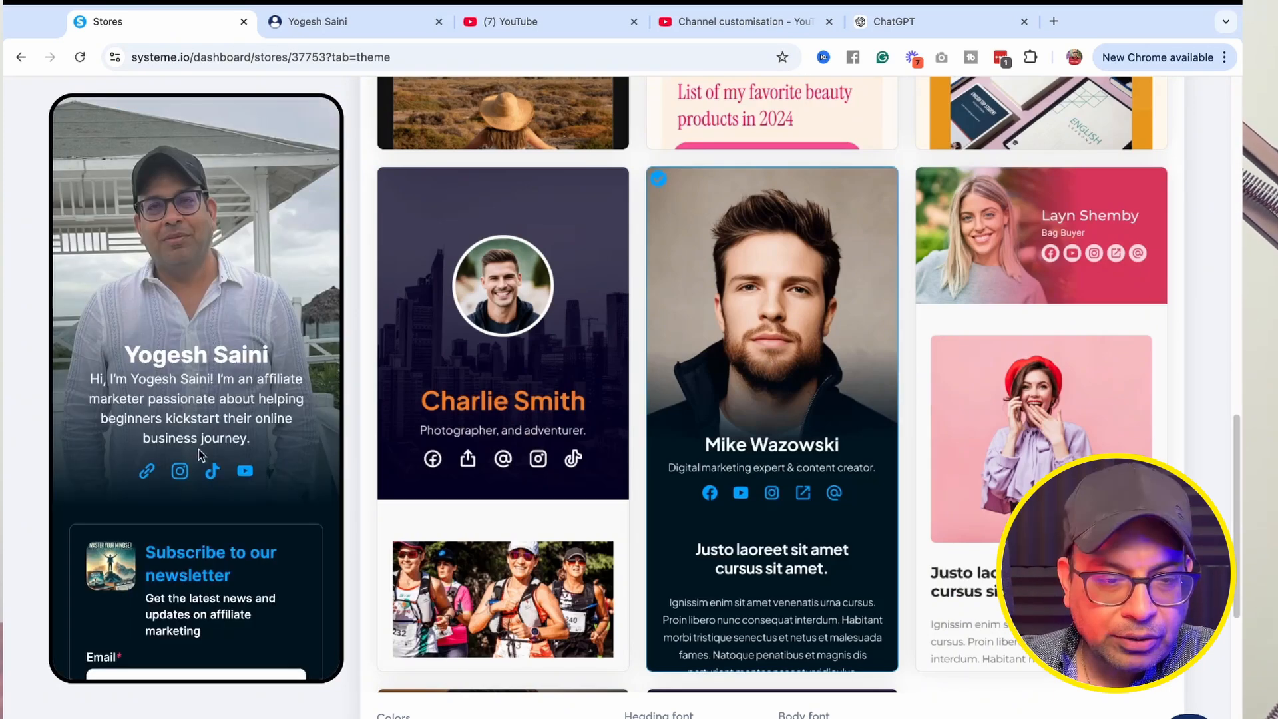
pyautogui.scroll(-3, 200, 455)
pyautogui.scroll(3, 200, 455)
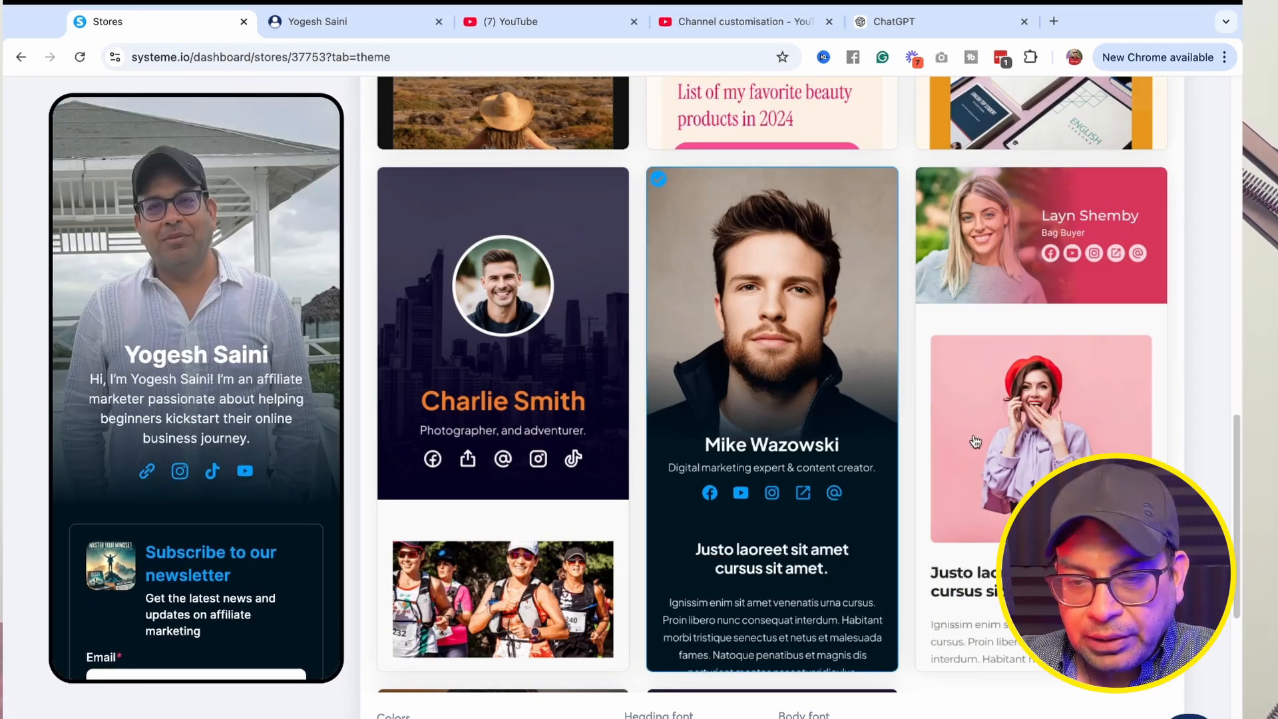
pyautogui.scroll(-7, 975, 441)
pyautogui.click(772, 373)
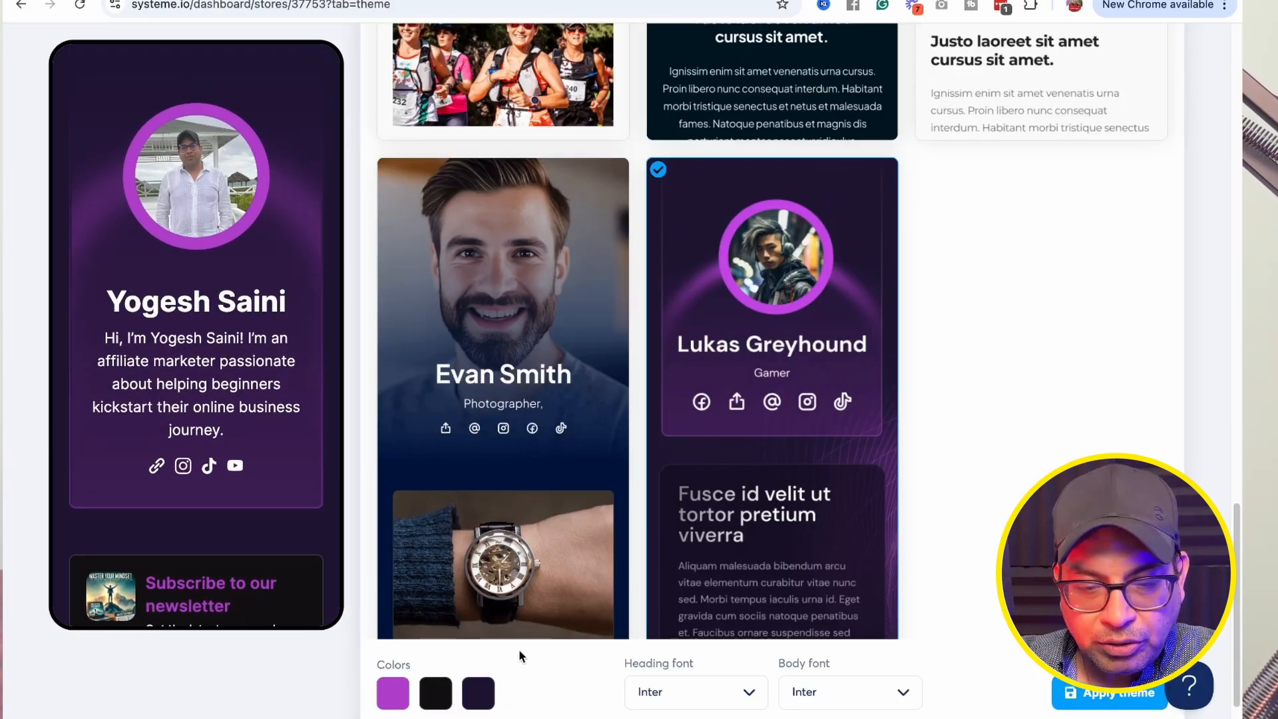
# Review the live store page in its new theme.
pyautogui.scroll(-2, 539, 656)
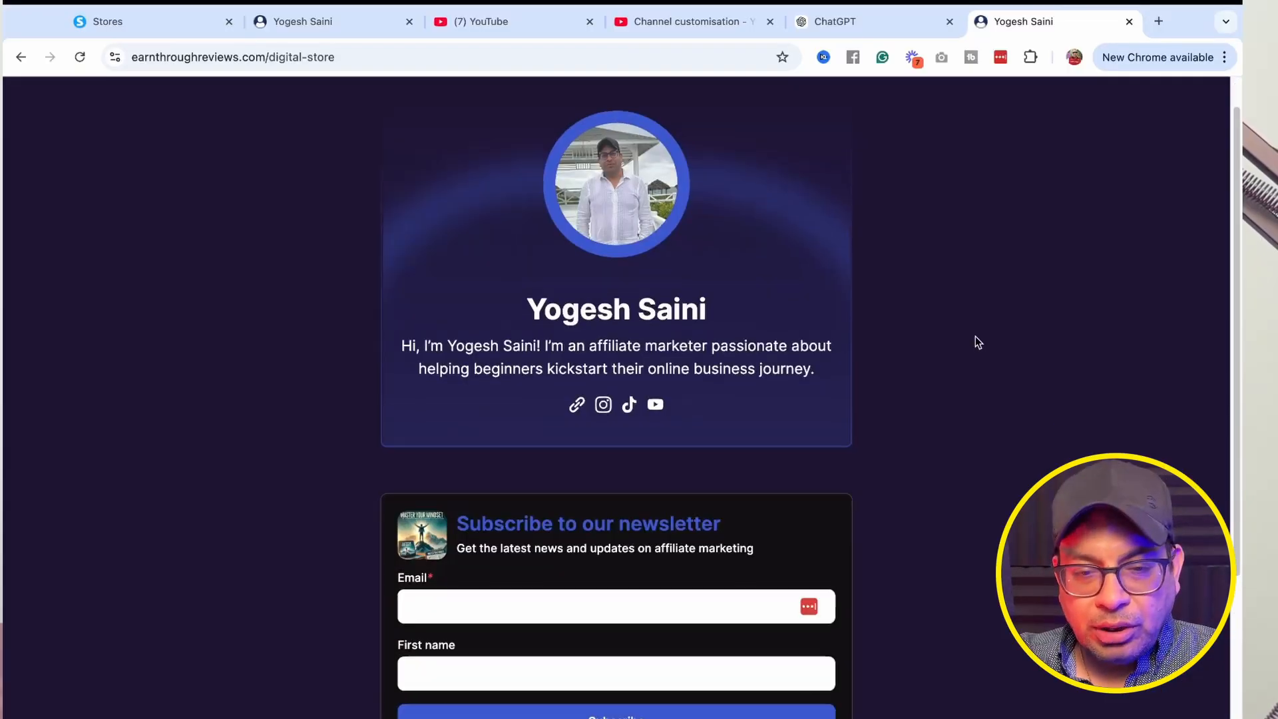
pyautogui.scroll(-5, 976, 337)
pyautogui.scroll(5, 973, 333)
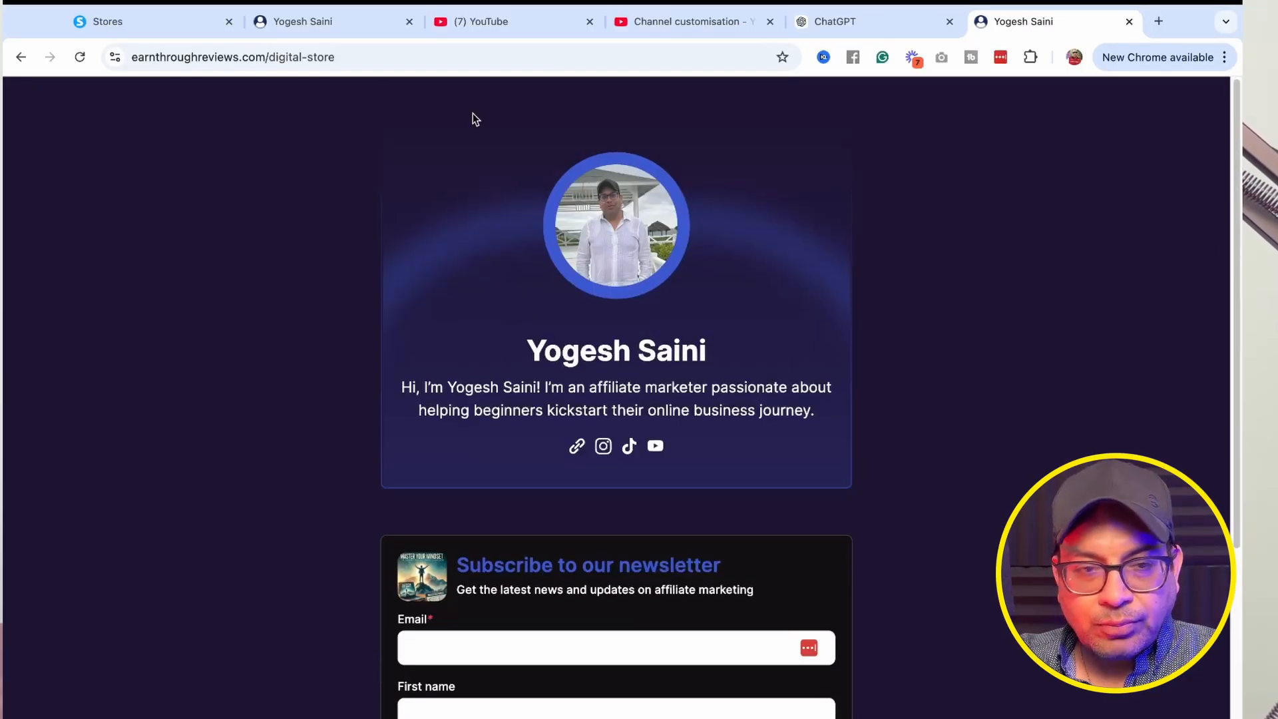